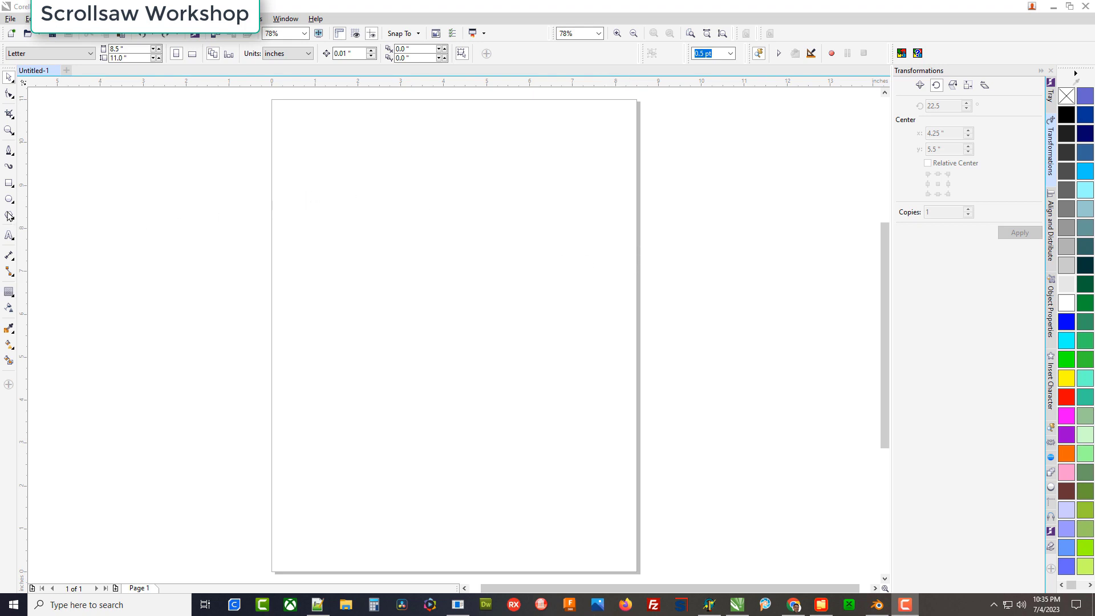
Draw a polygon on the page and give it 8 sides.
{"action": "left_click", "coordinate": [9, 215]}
{"action": "left_click_drag", "start_coordinate": [348, 200], "coordinate": [596, 447]}
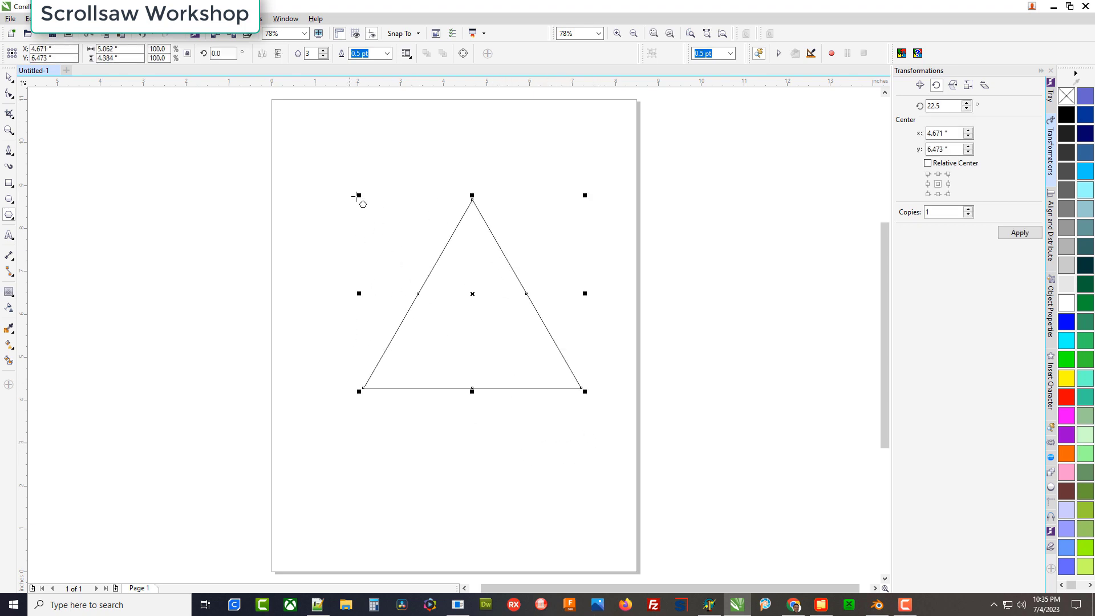
{"action": "double_click", "coordinate": [312, 55]}
{"action": "type", "text": "8"}
{"action": "key", "text": "Return"}
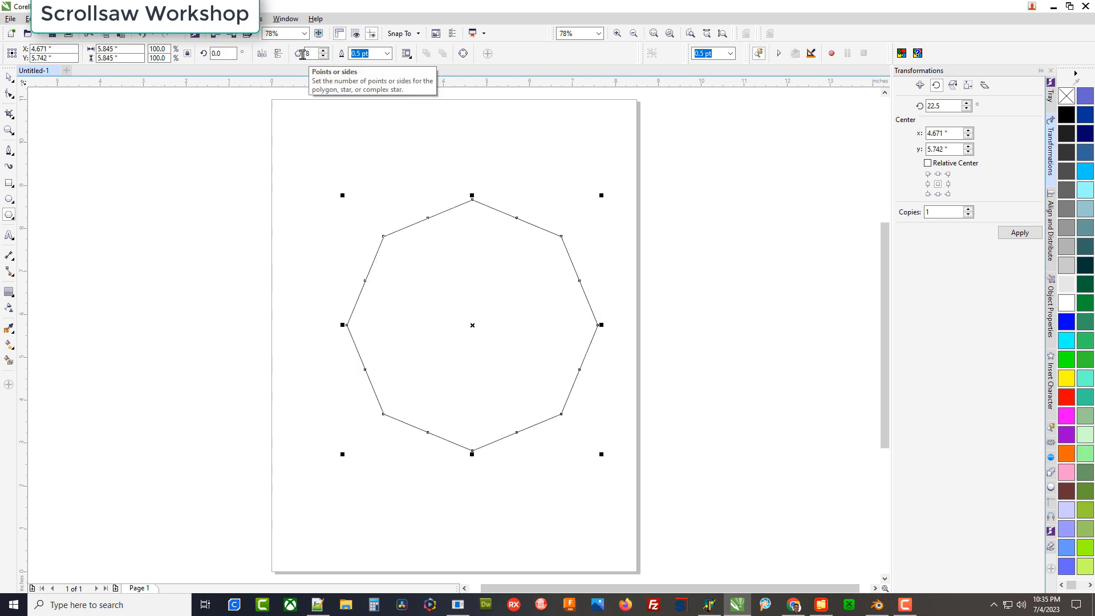
Set the octagon's width to 8 inches and centre it on the page.
{"action": "double_click", "coordinate": [93, 49]}
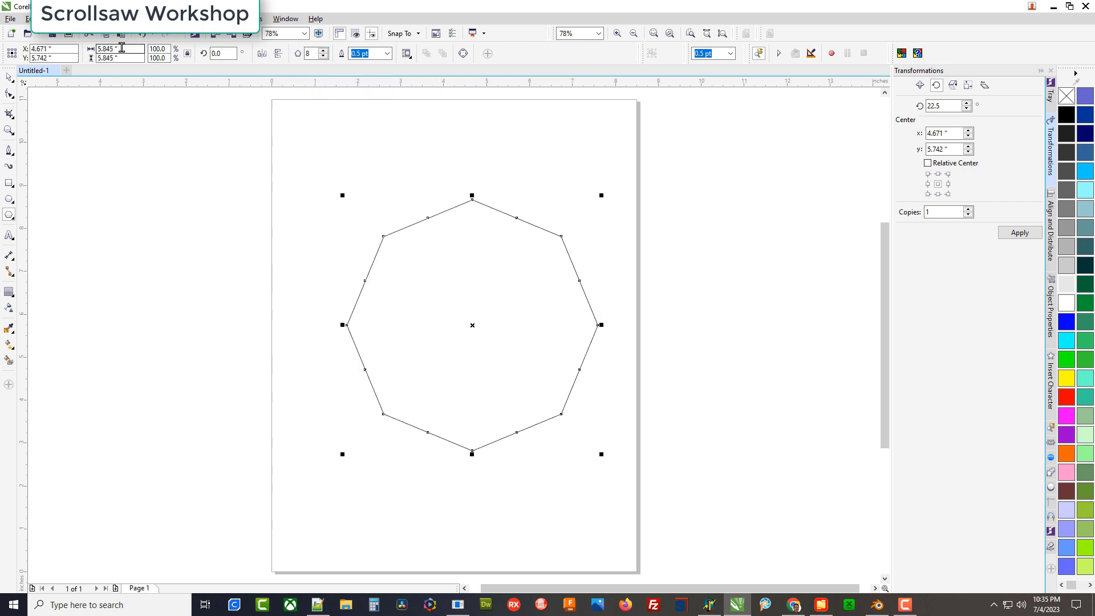
{"action": "type", "text": "8"}
{"action": "key", "text": "Return"}
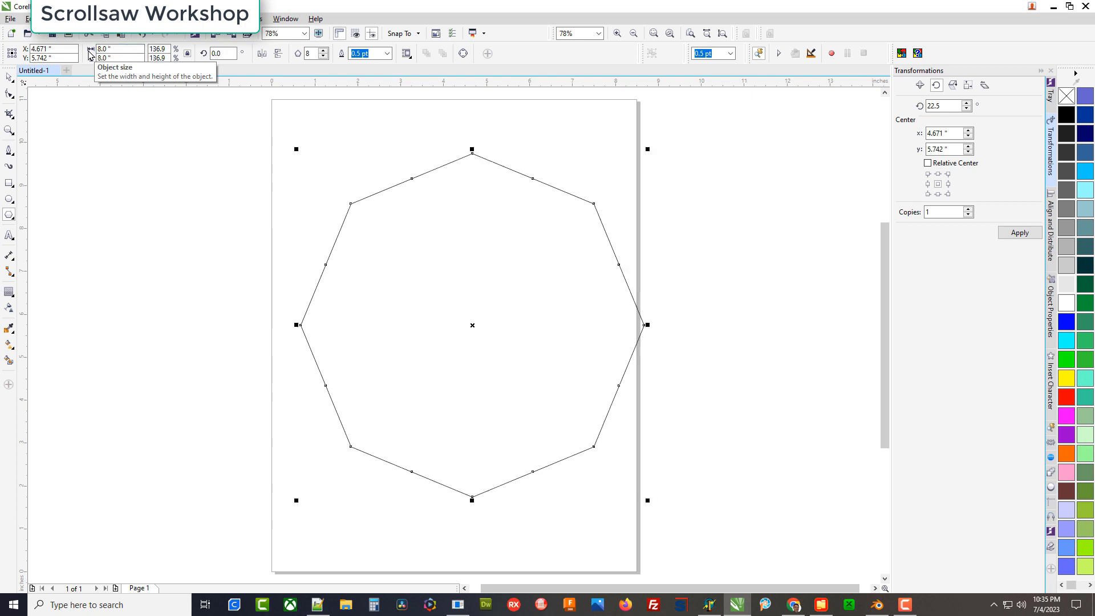
{"action": "key", "text": "p"}
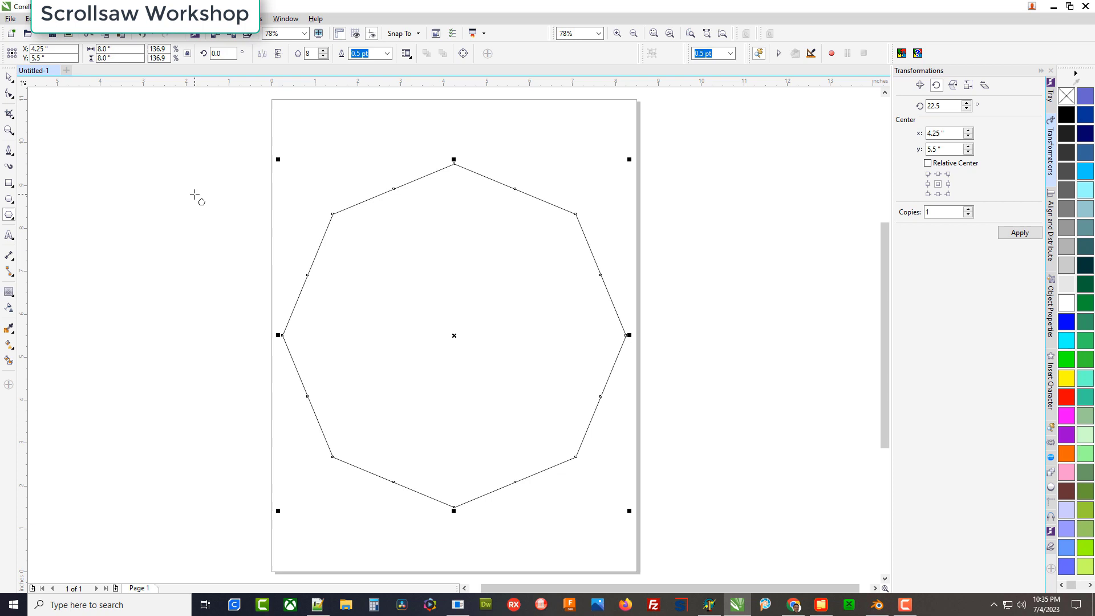
Apply an Inside contour to the octagon at 0.2" offset with 7 steps.
{"action": "left_click", "coordinate": [9, 292]}
{"action": "left_click", "coordinate": [45, 307]}
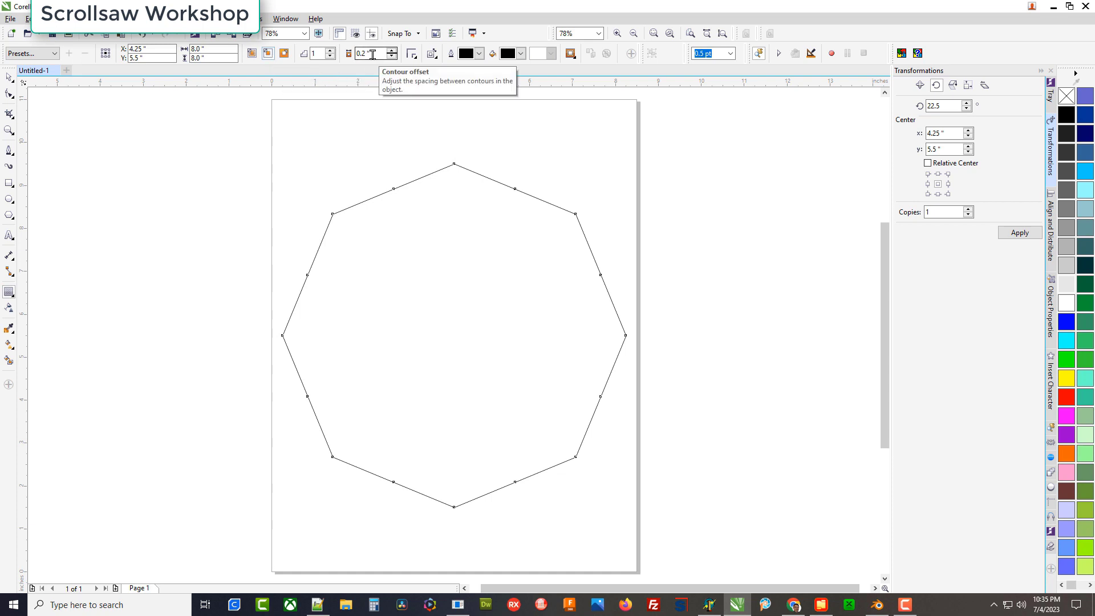
{"action": "left_click", "coordinate": [268, 53]}
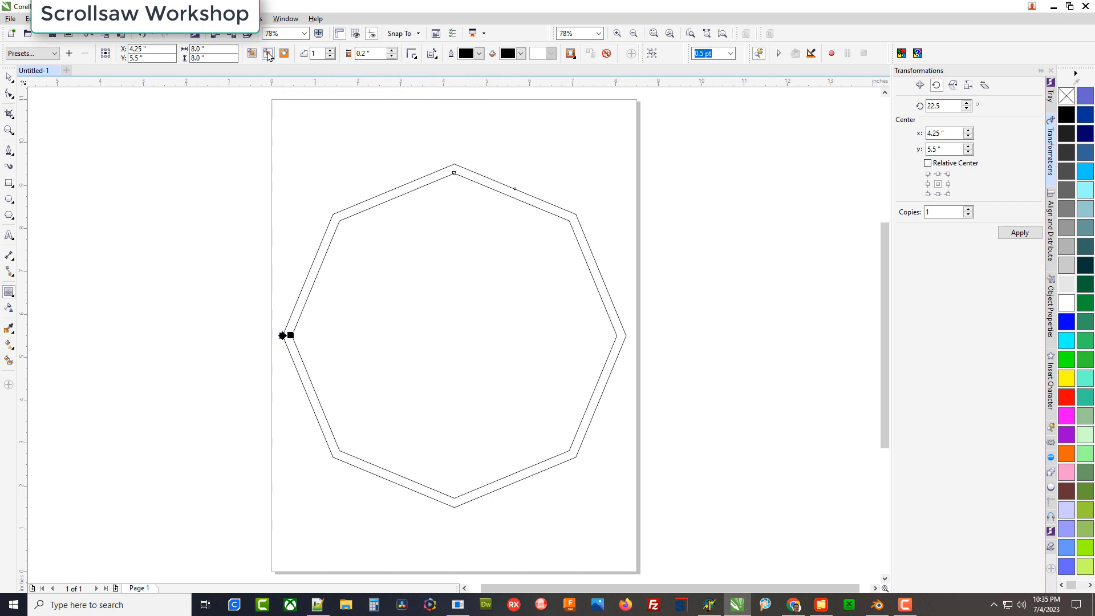
{"action": "left_click", "coordinate": [329, 51]}
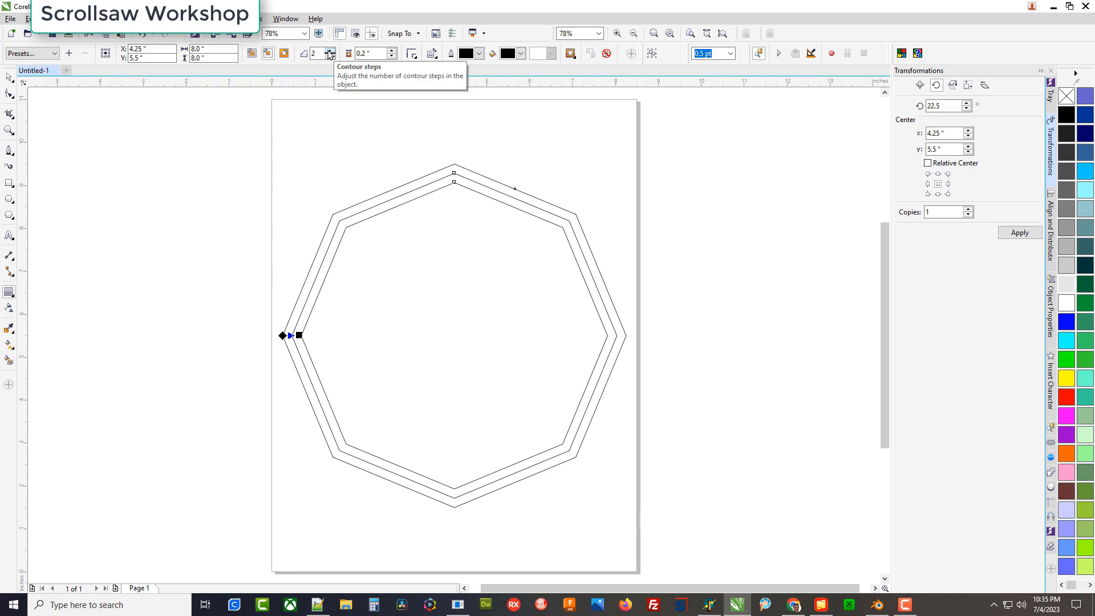
{"action": "left_click", "coordinate": [329, 50]}
{"action": "left_click", "coordinate": [329, 50]}
{"action": "left_click", "coordinate": [329, 51]}
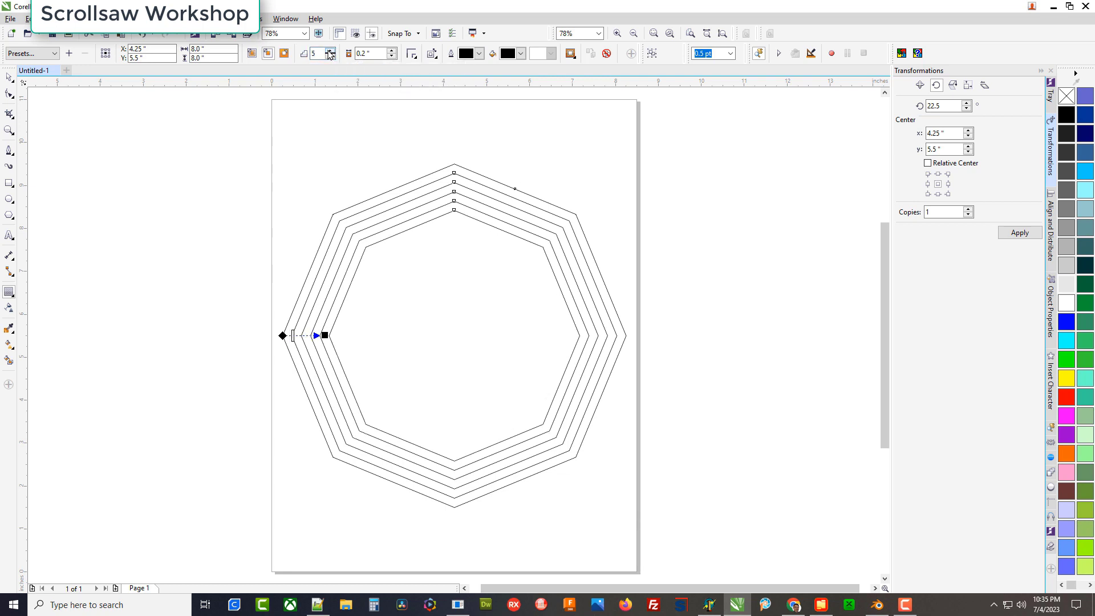
{"action": "left_click", "coordinate": [330, 50]}
{"action": "left_click", "coordinate": [329, 51]}
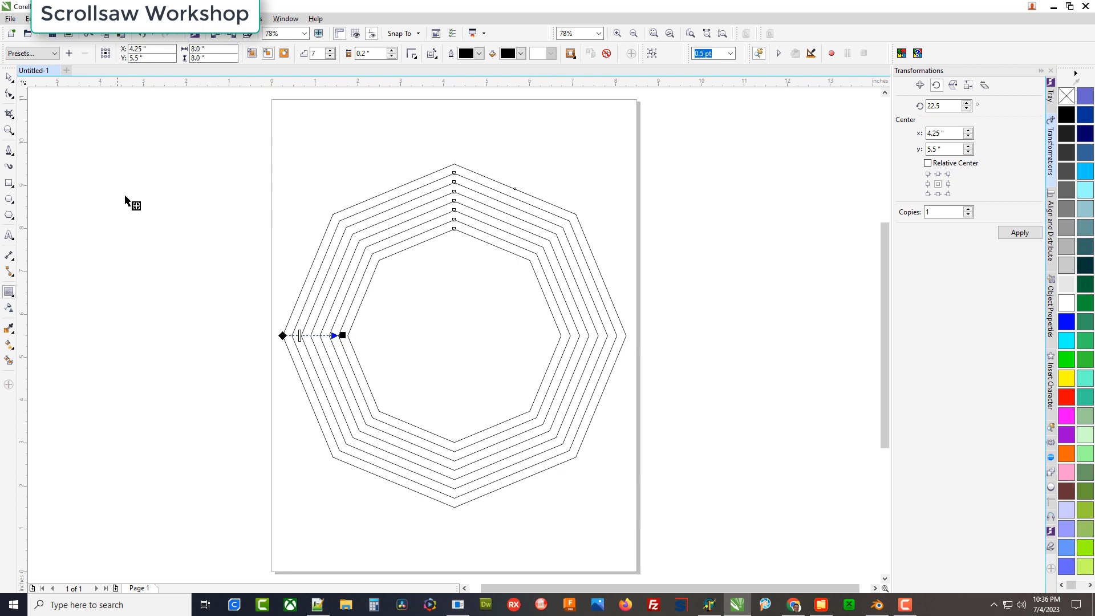
Smart Fill each ring between the contour lines, and the centre, in blue.
{"action": "left_click", "coordinate": [438, 182]}
{"action": "left_click", "coordinate": [440, 185]}
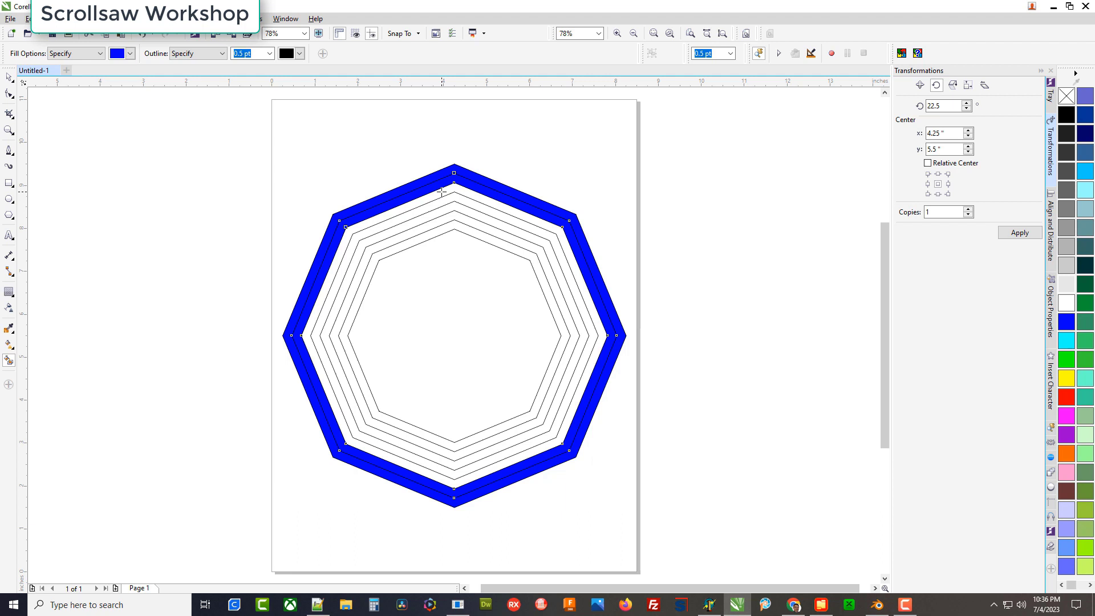
{"action": "left_click", "coordinate": [442, 194]}
{"action": "left_click", "coordinate": [442, 202]}
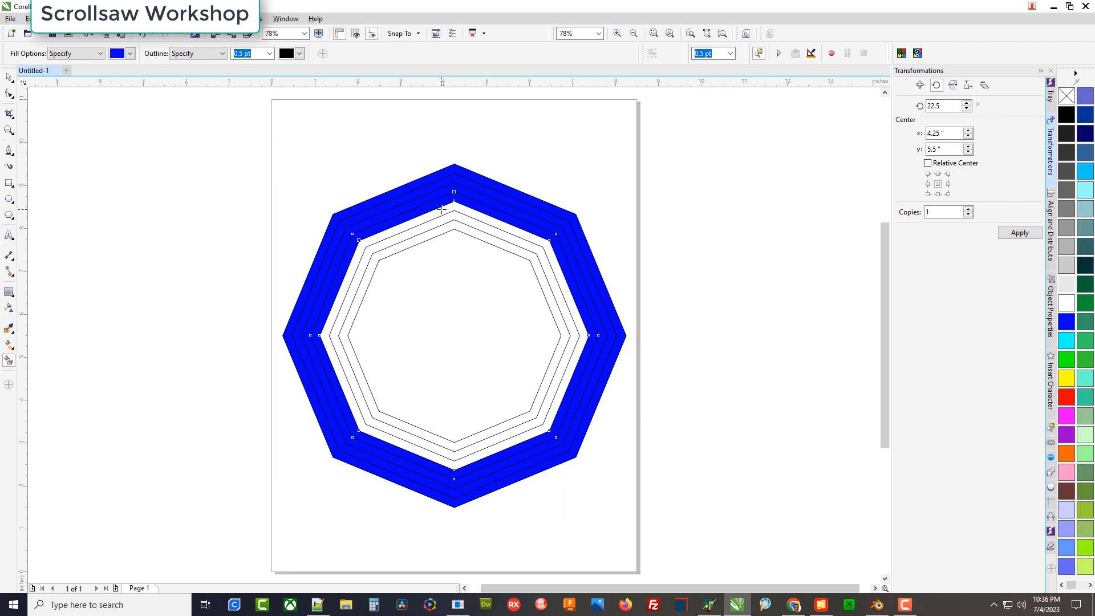
{"action": "left_click", "coordinate": [442, 210]}
{"action": "left_click", "coordinate": [442, 218]}
{"action": "left_click", "coordinate": [442, 225]}
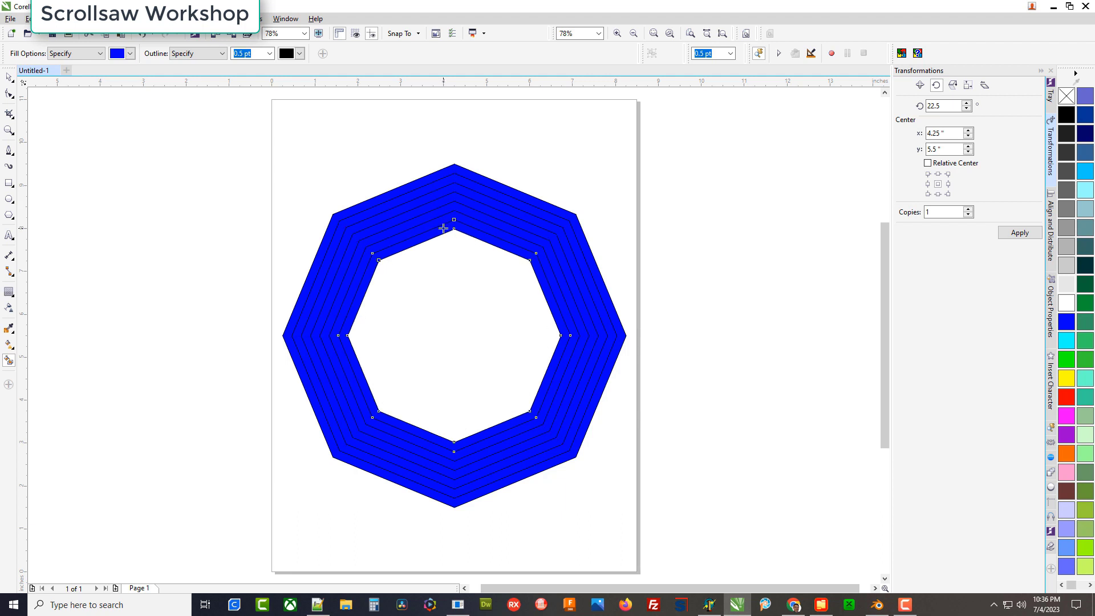
{"action": "left_click", "coordinate": [152, 138]}
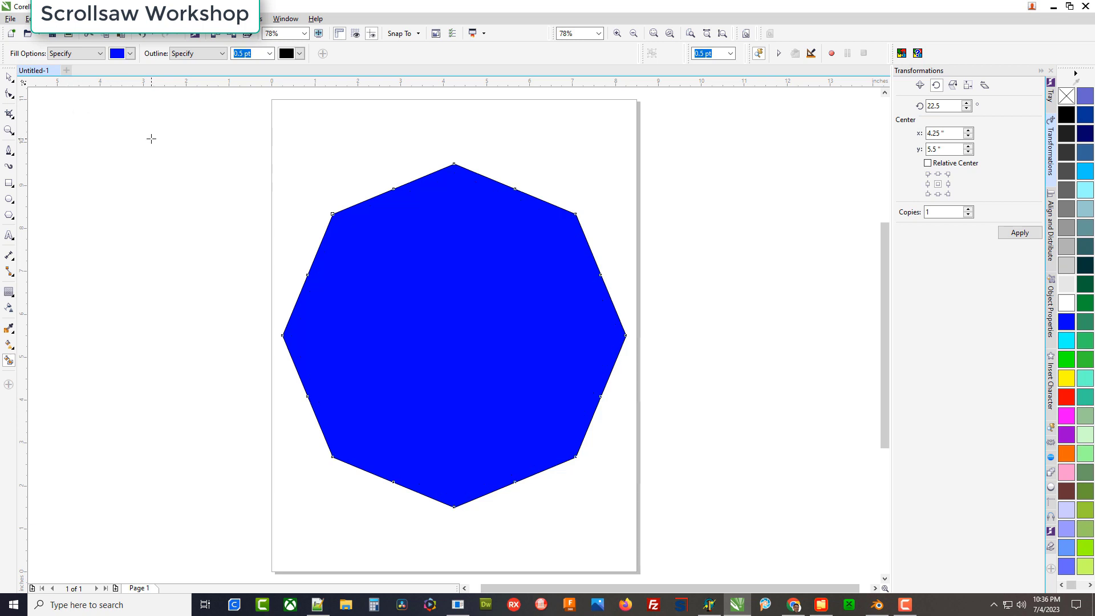
Undo the centre fill and set the nudge distance to 10 inches.
{"action": "left_click", "coordinate": [6, 78]}
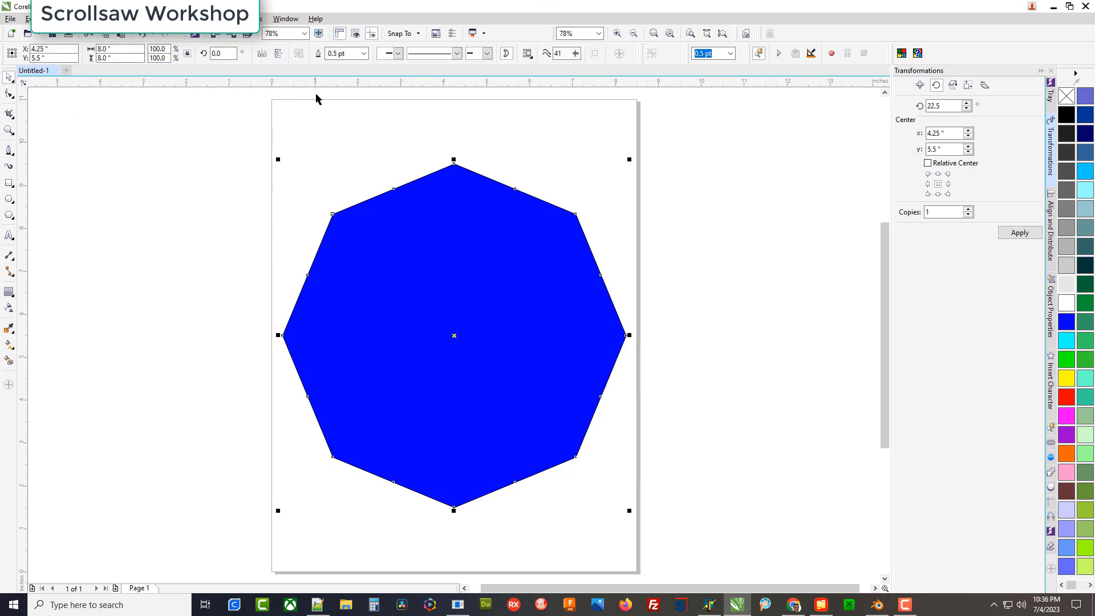
{"action": "left_click", "coordinate": [257, 110]}
{"action": "left_click", "coordinate": [345, 53]}
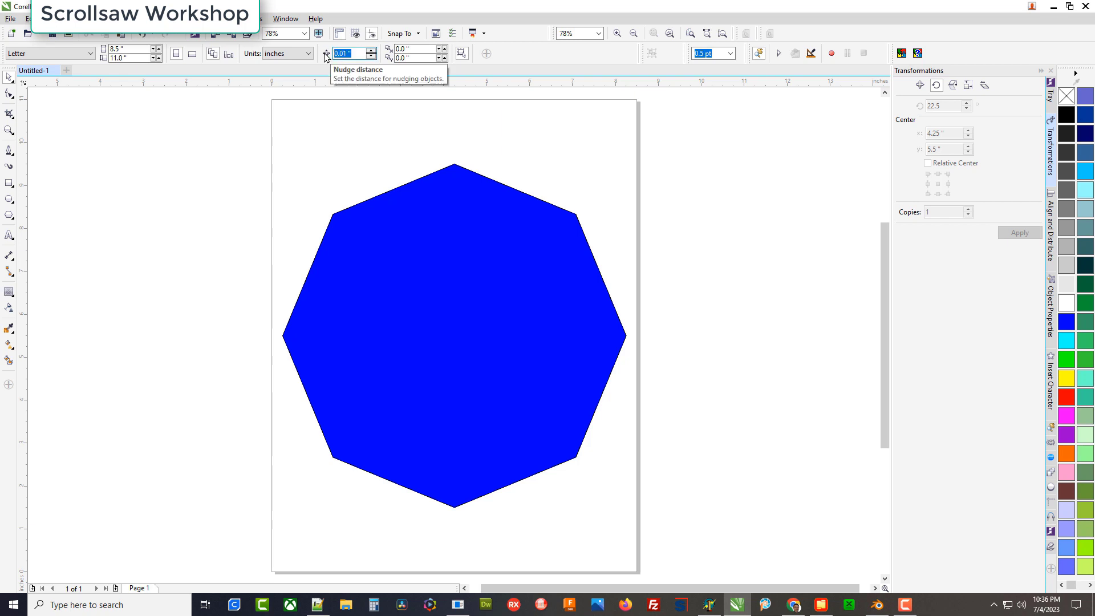
{"action": "type", "text": "10"}
{"action": "key", "text": "Return"}
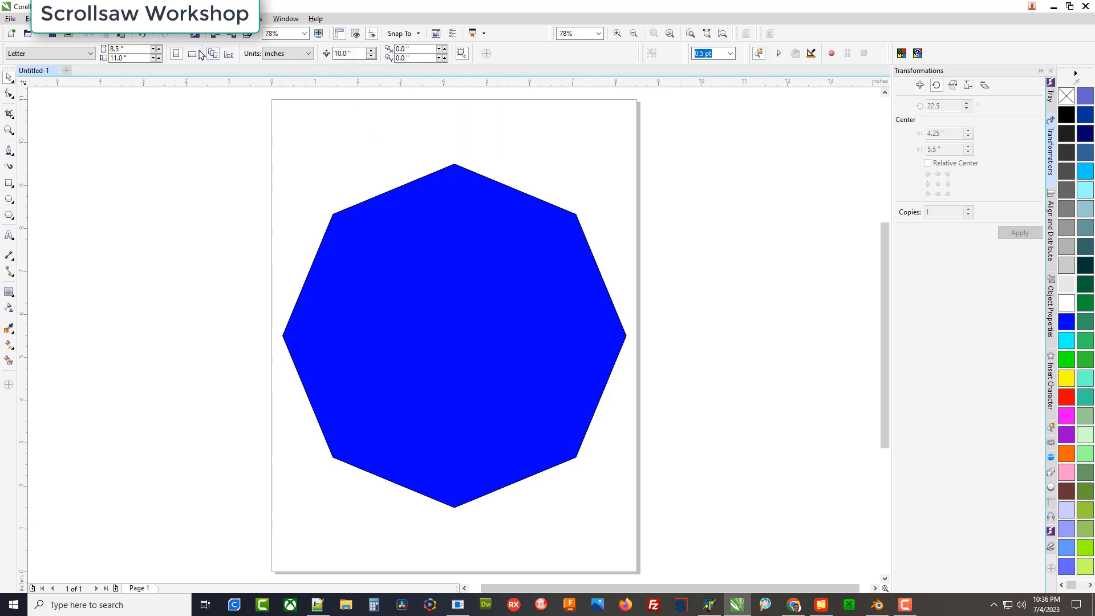
{"action": "left_click", "coordinate": [146, 36]}
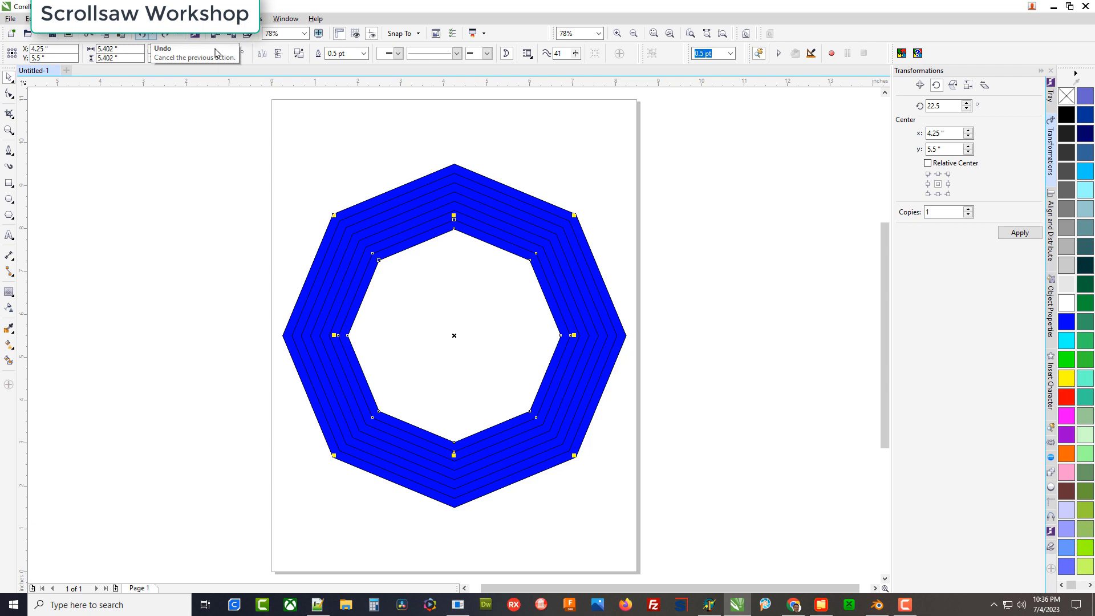
{"action": "left_click", "coordinate": [221, 106]}
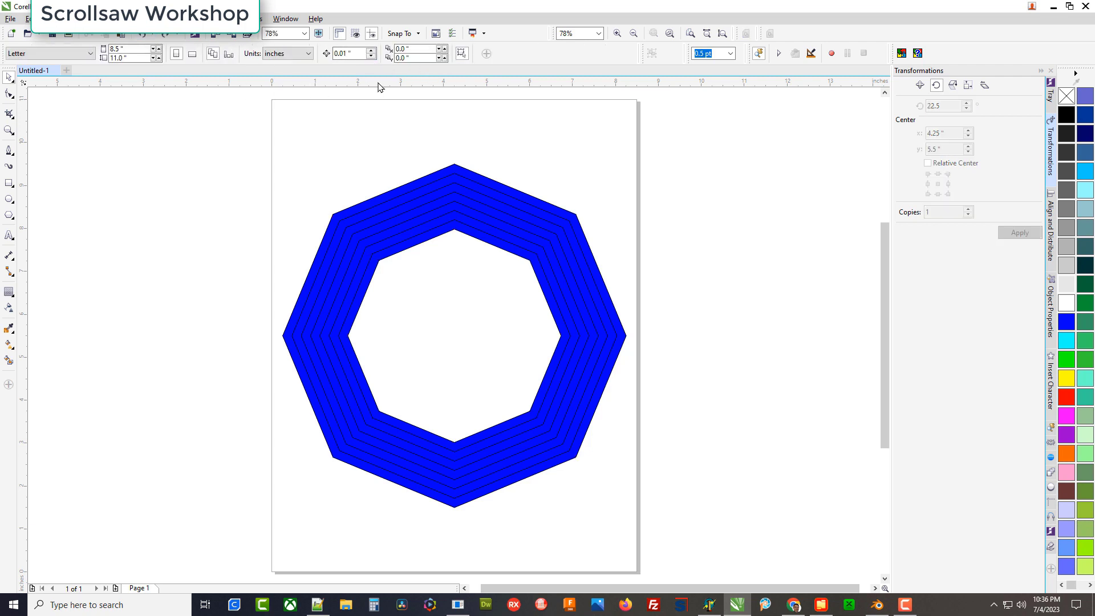
{"action": "left_click", "coordinate": [331, 53]}
{"action": "type", "text": "10"}
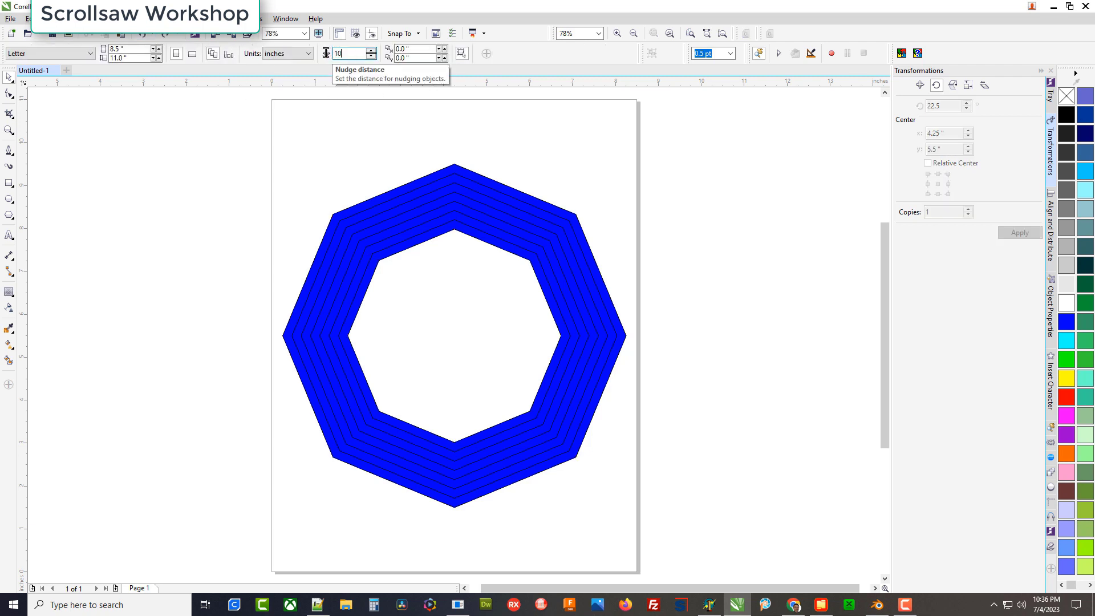
{"action": "key", "text": "Return"}
Nudge each blue ring 10 inches to the right, off the page.
{"action": "left_click", "coordinate": [467, 175]}
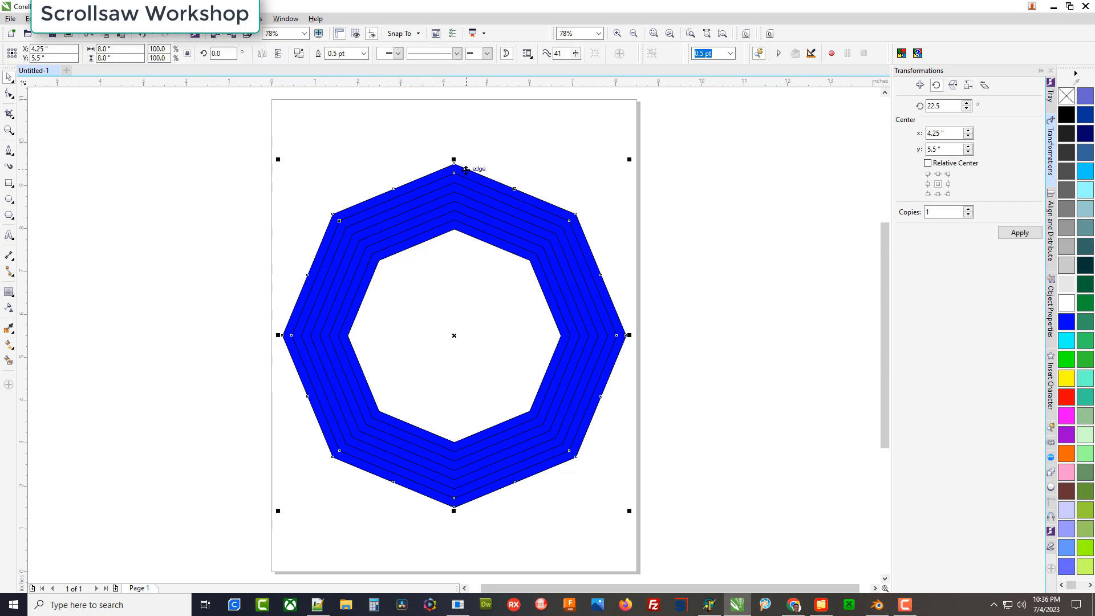
{"action": "key", "text": "Right"}
{"action": "key", "text": "Right"}
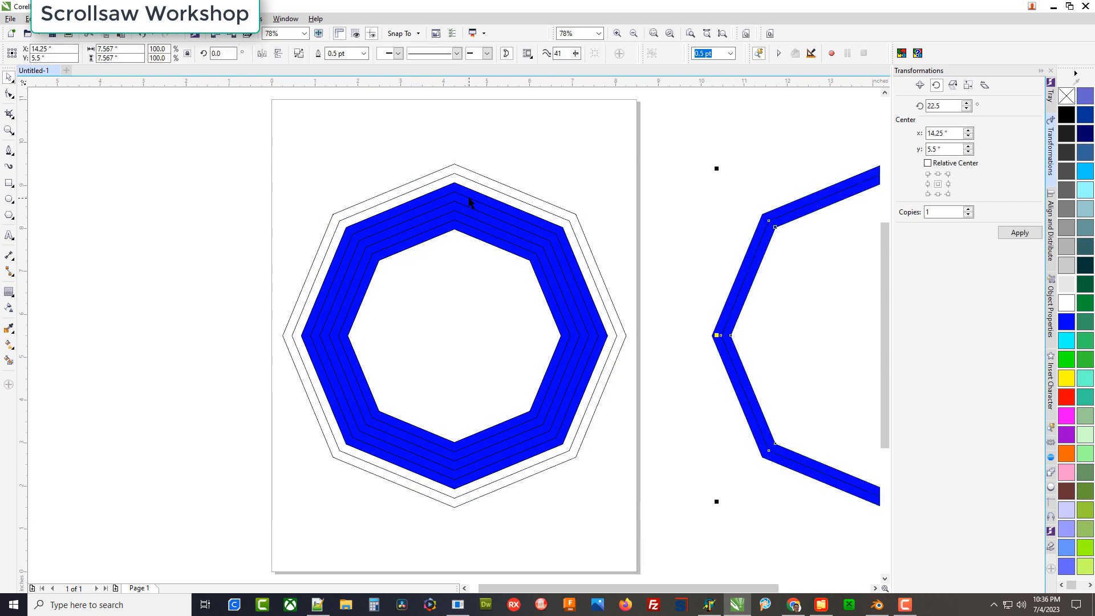
{"action": "left_click", "coordinate": [473, 210]}
{"action": "key", "text": "Right"}
{"action": "left_click", "coordinate": [485, 225]}
{"action": "key", "text": "Right"}
{"action": "left_click", "coordinate": [486, 226]}
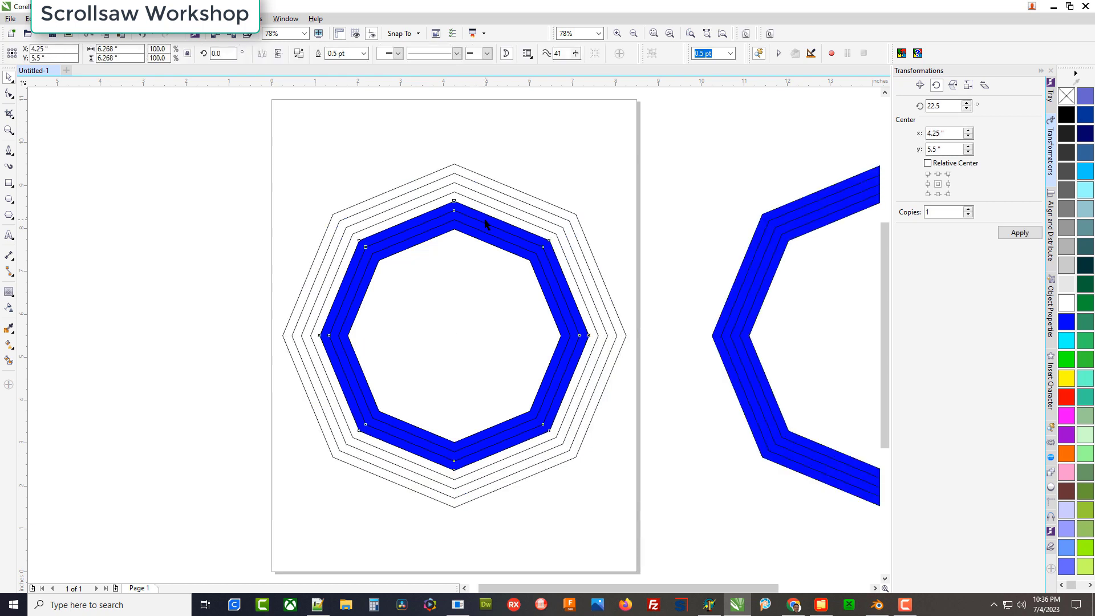
{"action": "key", "text": "Right"}
{"action": "left_click", "coordinate": [486, 228]}
{"action": "key", "text": "Right"}
{"action": "key", "text": "Right"}
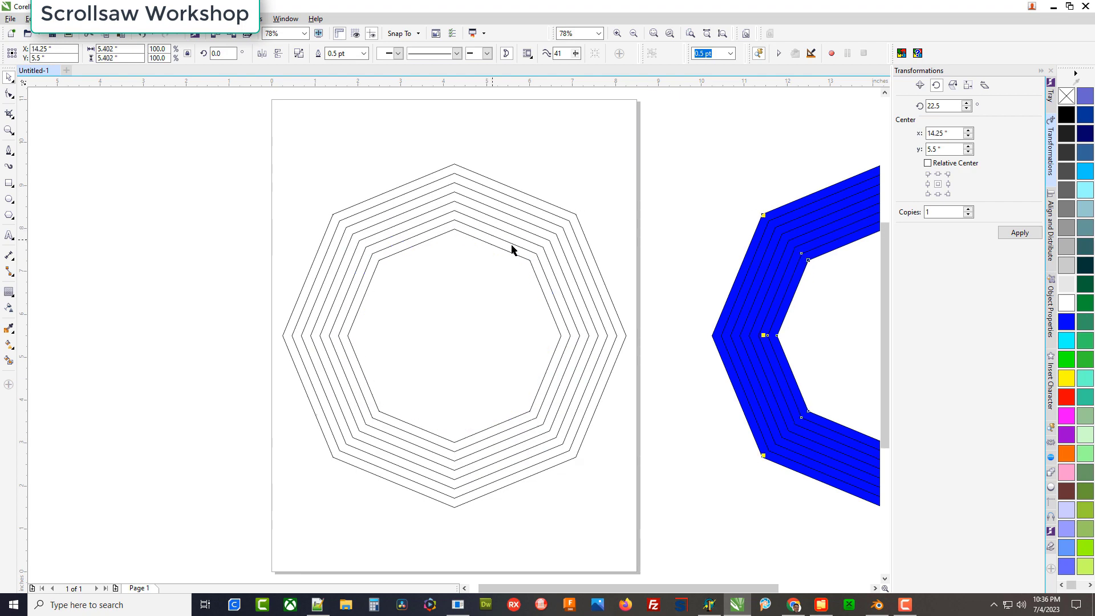
Move the outline octagon group off the page to the left.
{"action": "left_click", "coordinate": [533, 228]}
{"action": "left_click_drag", "start_coordinate": [492, 238], "coordinate": [102, 226]}
{"action": "key", "text": "Escape"}
{"action": "scroll", "coordinate": [699, 294], "scroll_direction": "down", "scroll_amount": 3}
{"action": "scroll", "coordinate": [770, 268], "scroll_direction": "up", "scroll_amount": 3}
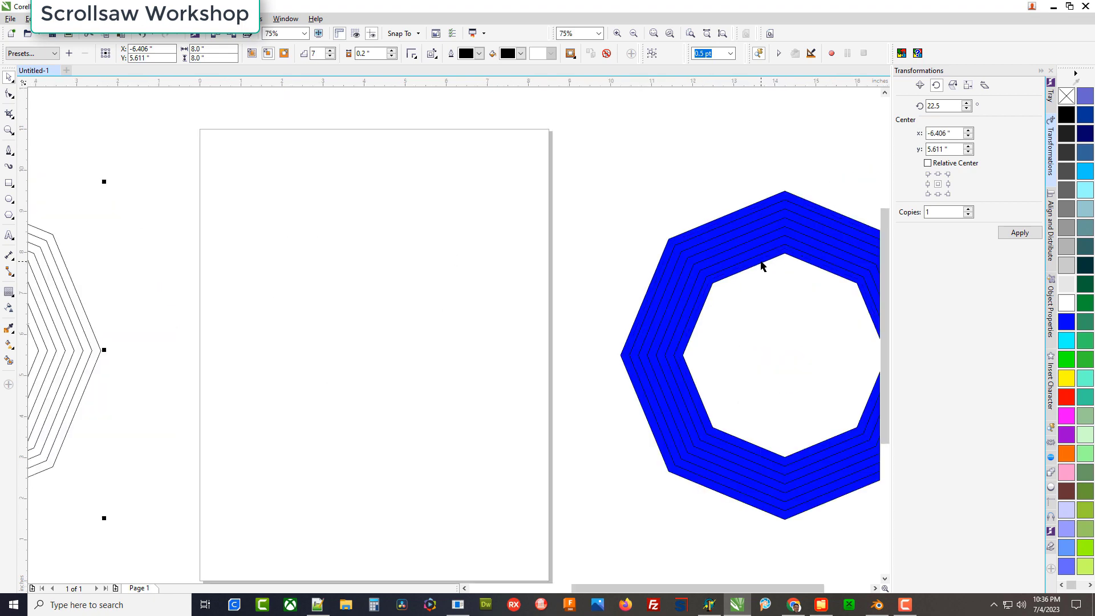
{"action": "scroll", "coordinate": [715, 237], "scroll_direction": "down", "scroll_amount": 3}
Centre the filled ring group on the page and colour it light grey.
{"action": "left_click_drag", "start_coordinate": [638, 186], "coordinate": [838, 406]}
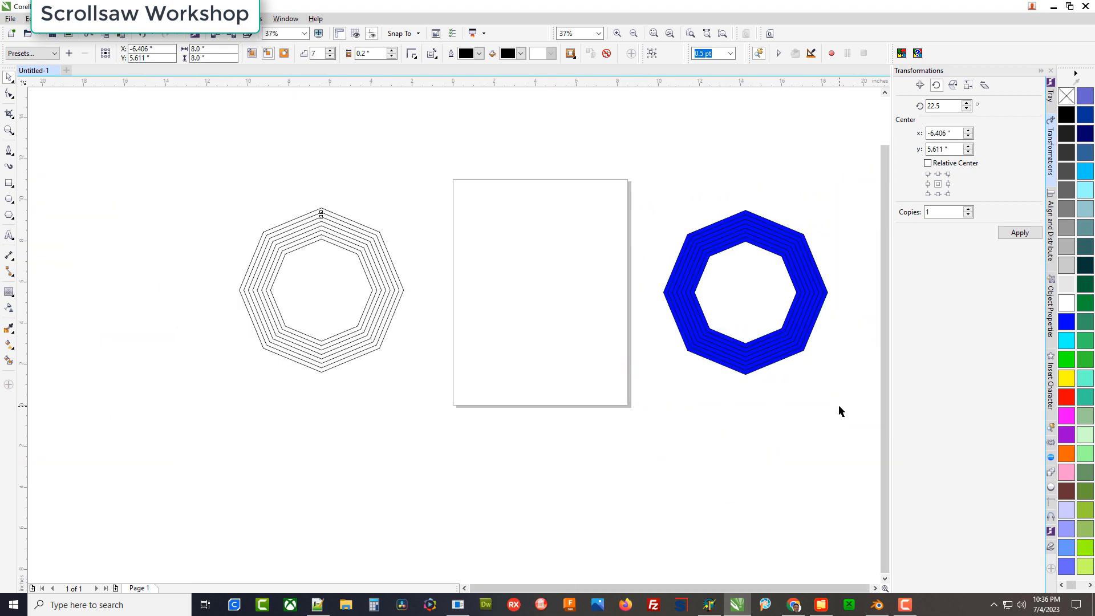
{"action": "key", "text": "p"}
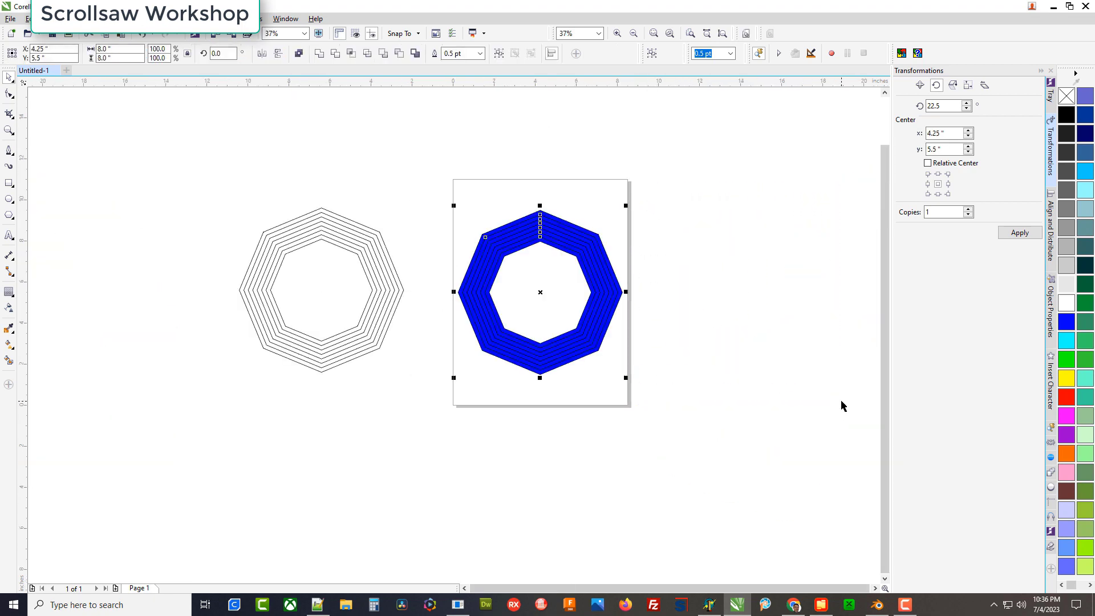
{"action": "left_click", "coordinate": [1066, 284]}
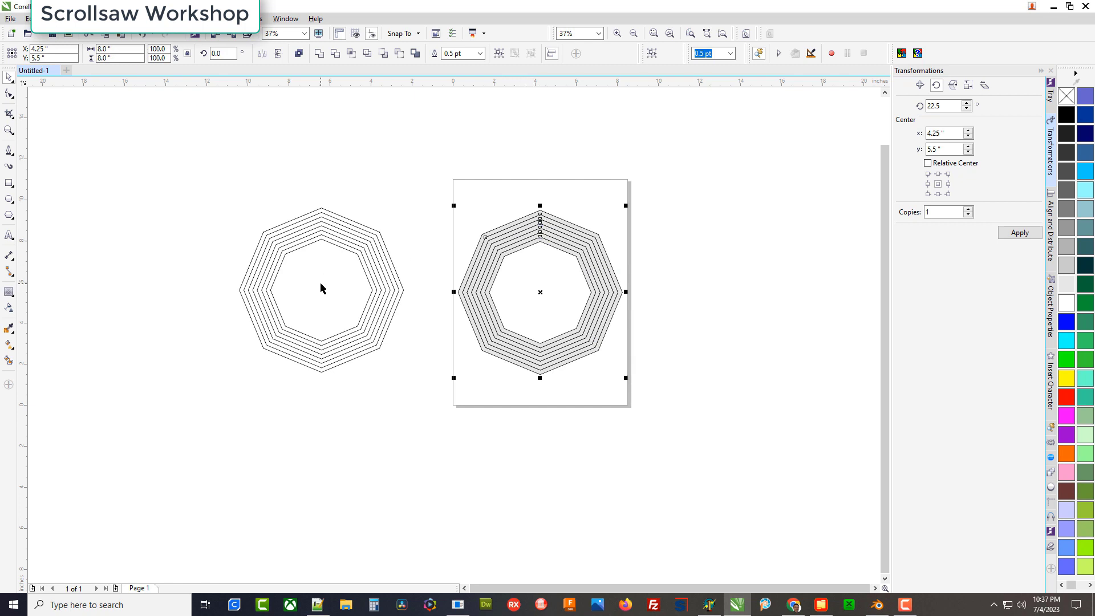
Draw an 8-inch circle and centre it on the page over the octagons.
{"action": "left_click", "coordinate": [10, 199]}
{"action": "left_click_drag", "start_coordinate": [644, 232], "coordinate": [753, 376], "text": "ctrl"}
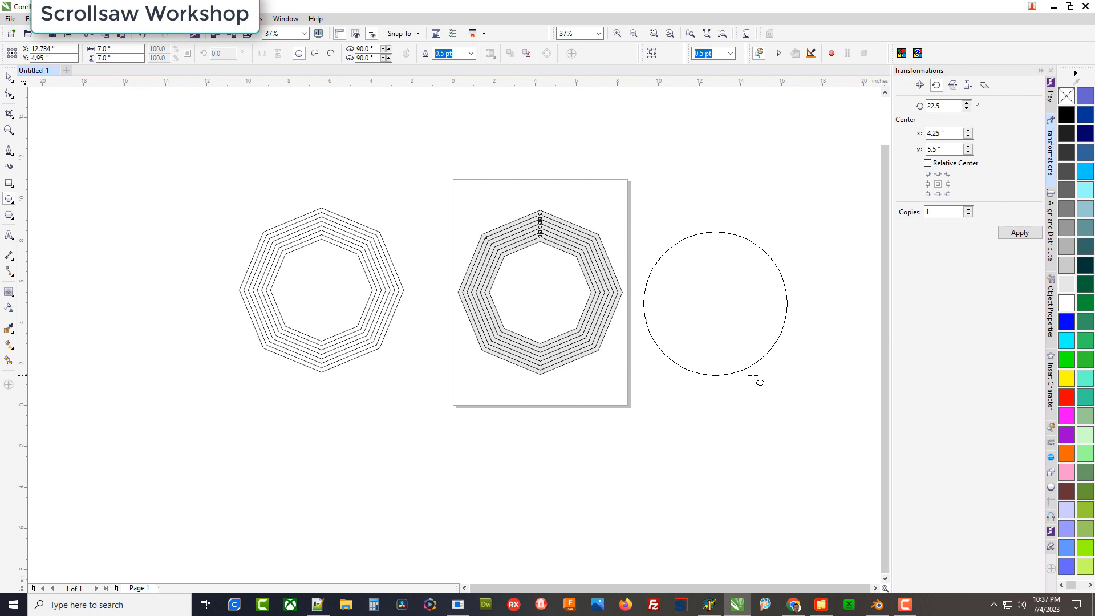
{"action": "left_click", "coordinate": [121, 49]}
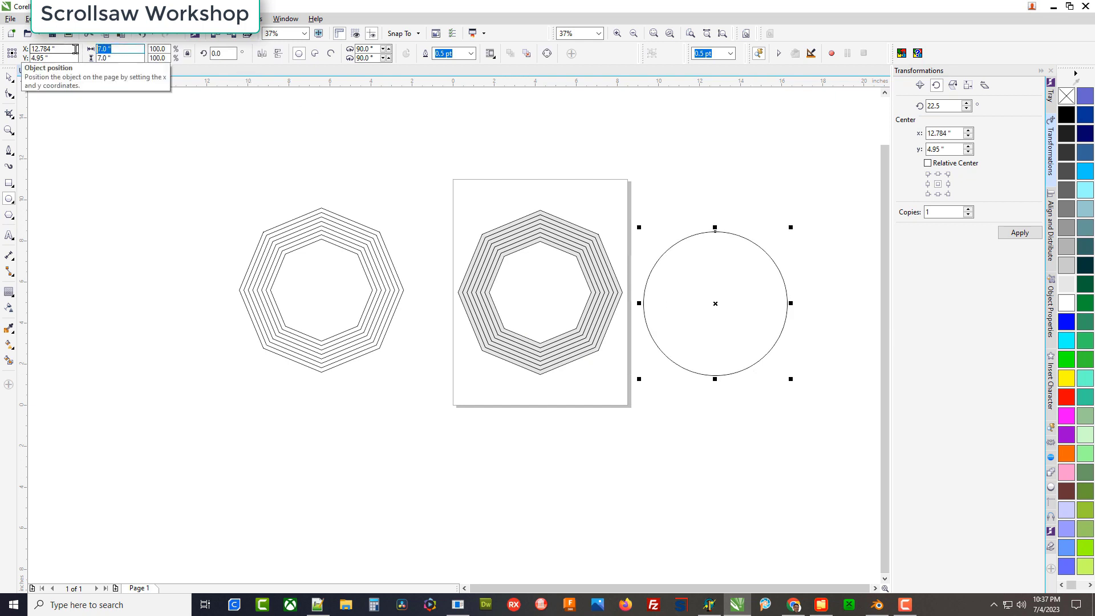
{"action": "type", "text": "8"}
{"action": "key", "text": "Return"}
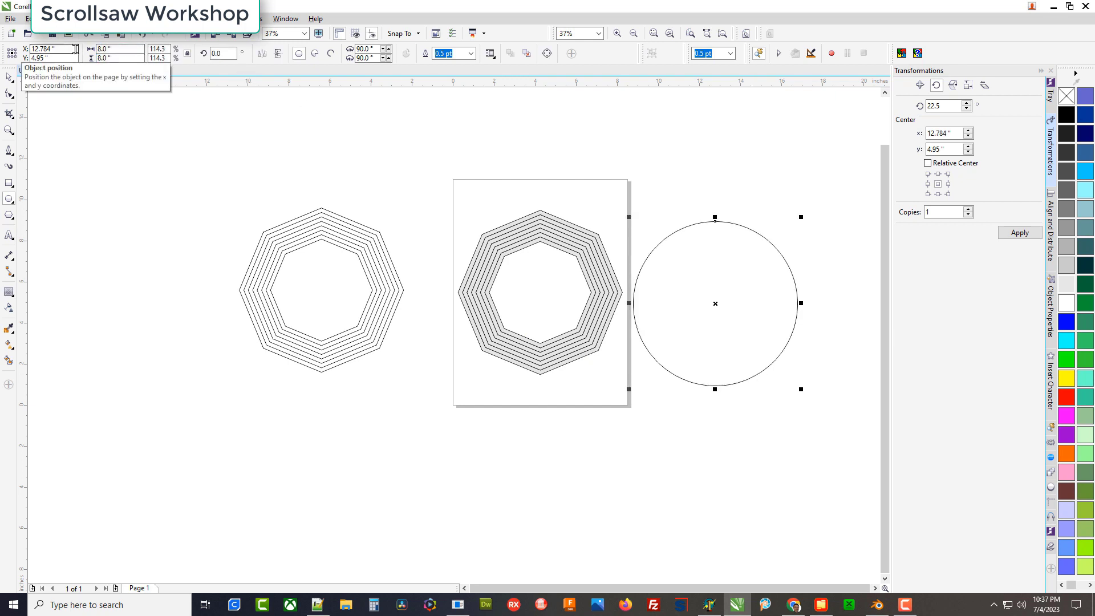
{"action": "key", "text": "p"}
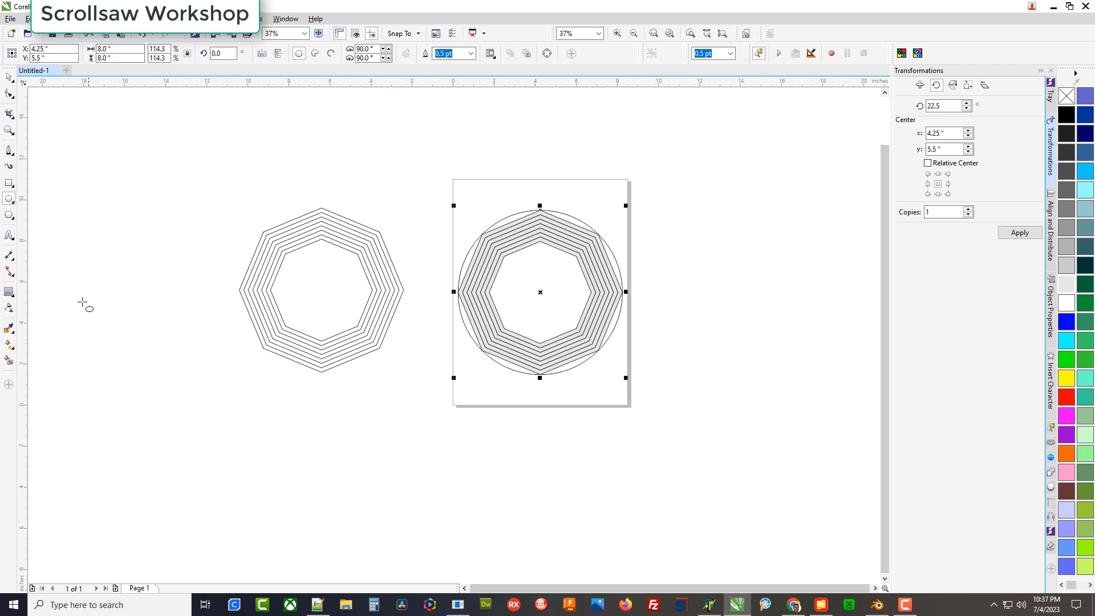
Give the circle an inward contour with 0.5" offset and a single step.
{"action": "left_click", "coordinate": [9, 292]}
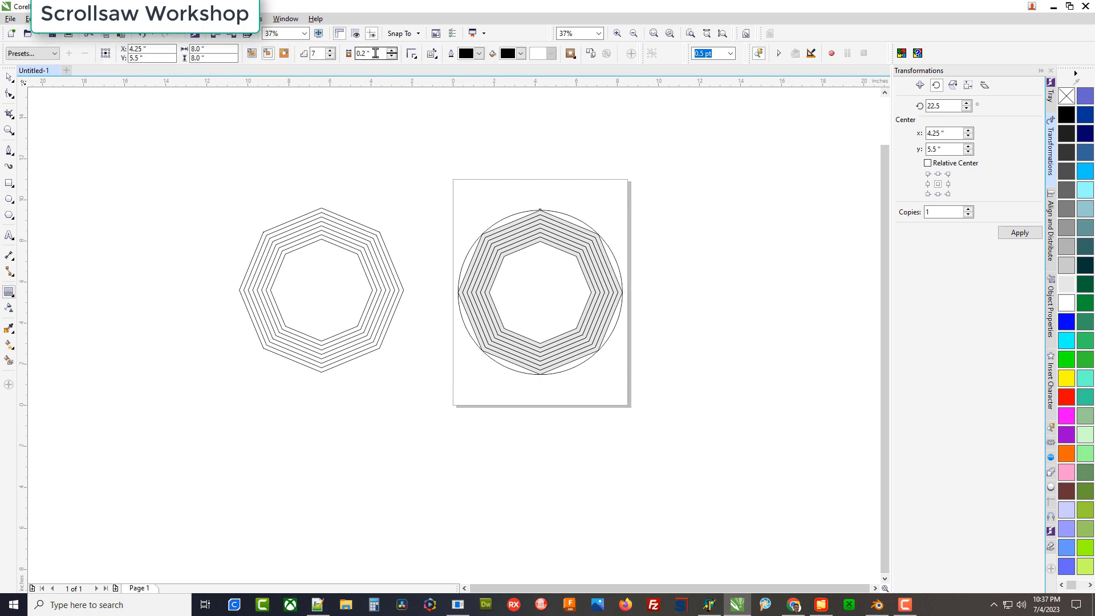
{"action": "type", "text": ".5"}
{"action": "key", "text": "Return"}
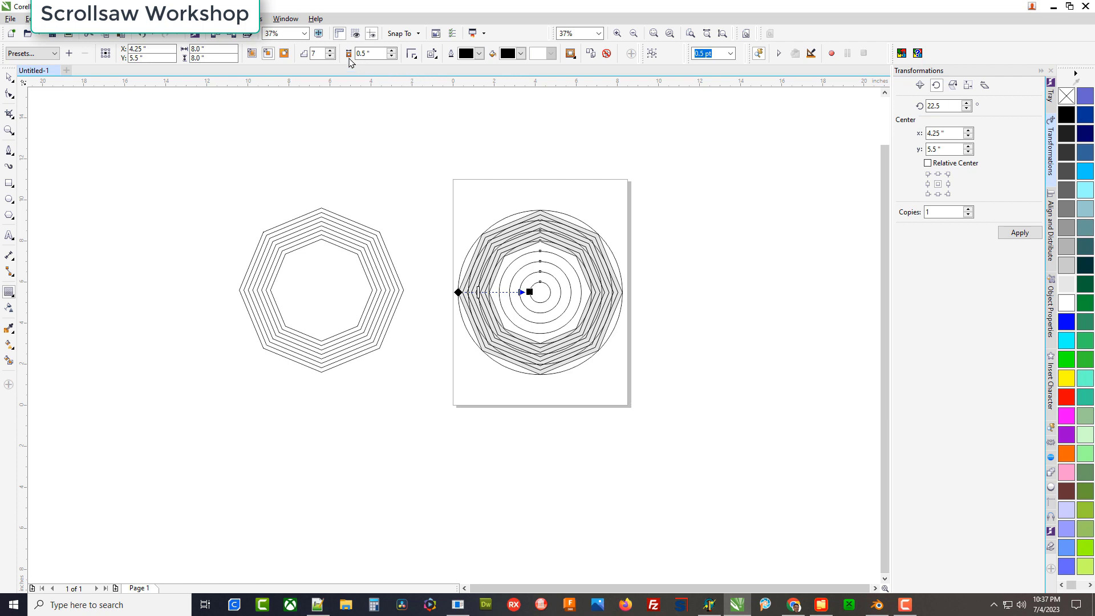
{"action": "left_click", "coordinate": [330, 57]}
{"action": "left_click", "coordinate": [329, 57]}
{"action": "left_click", "coordinate": [330, 58]}
{"action": "left_click", "coordinate": [329, 58]}
{"action": "left_click", "coordinate": [330, 57]}
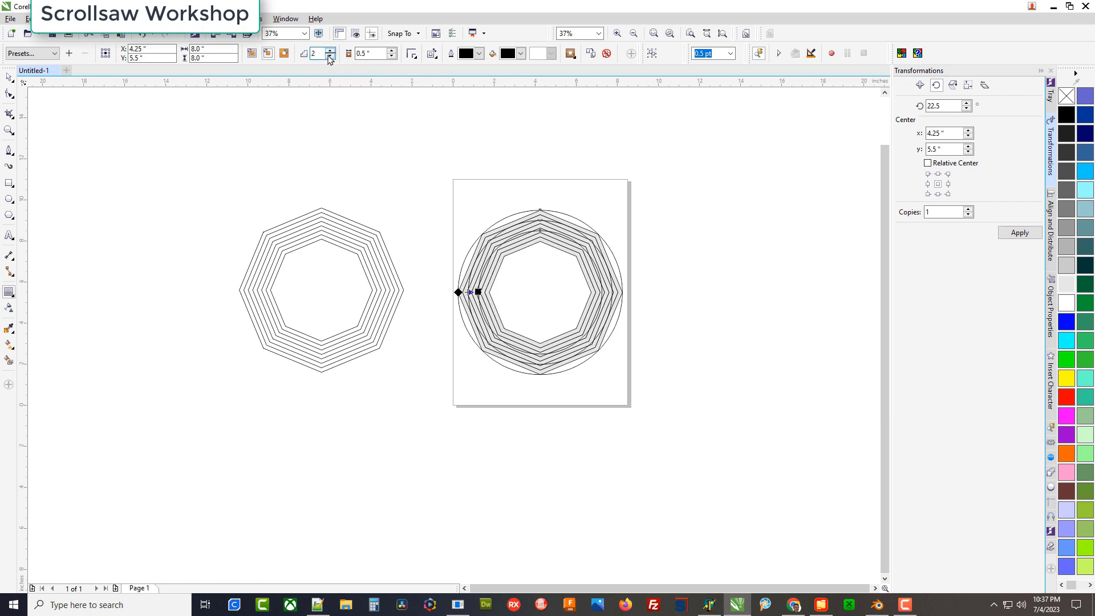
{"action": "left_click", "coordinate": [330, 57]}
Break the contour group apart and combine both circles into one filled ring.
{"action": "left_click", "coordinate": [111, 18]}
{"action": "left_click", "coordinate": [155, 165]}
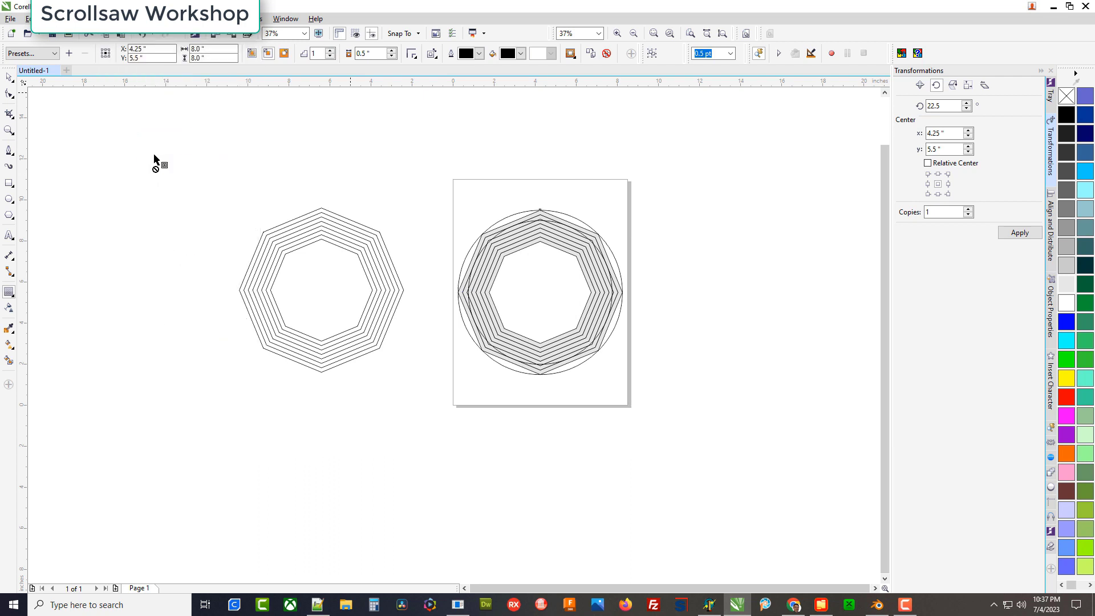
{"action": "left_click", "coordinate": [10, 78]}
{"action": "left_click", "coordinate": [399, 54]}
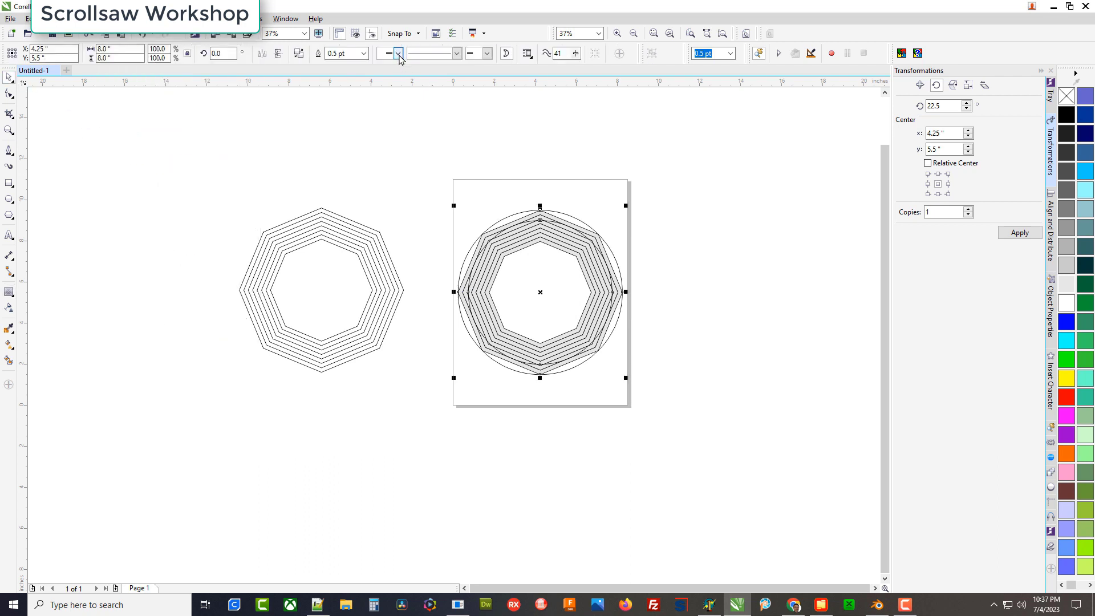
{"action": "left_click", "coordinate": [696, 298]}
Copy the innermost octagon beside the page and give it a grey fill.
{"action": "scroll", "coordinate": [560, 312], "scroll_direction": "up", "scroll_amount": 2}
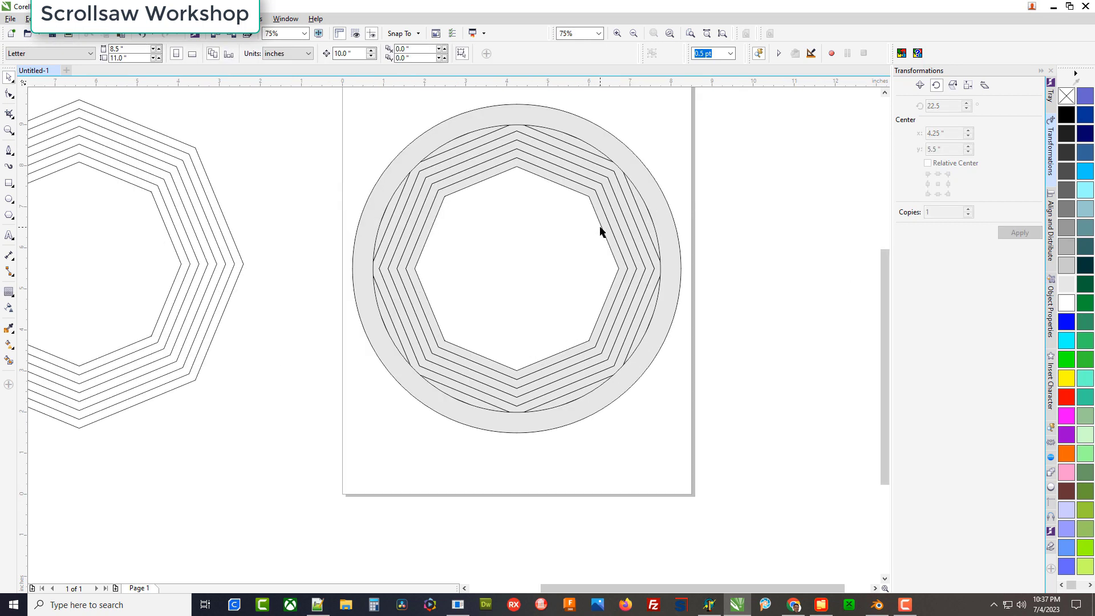
{"action": "scroll", "coordinate": [583, 220], "scroll_direction": "down", "scroll_amount": 2}
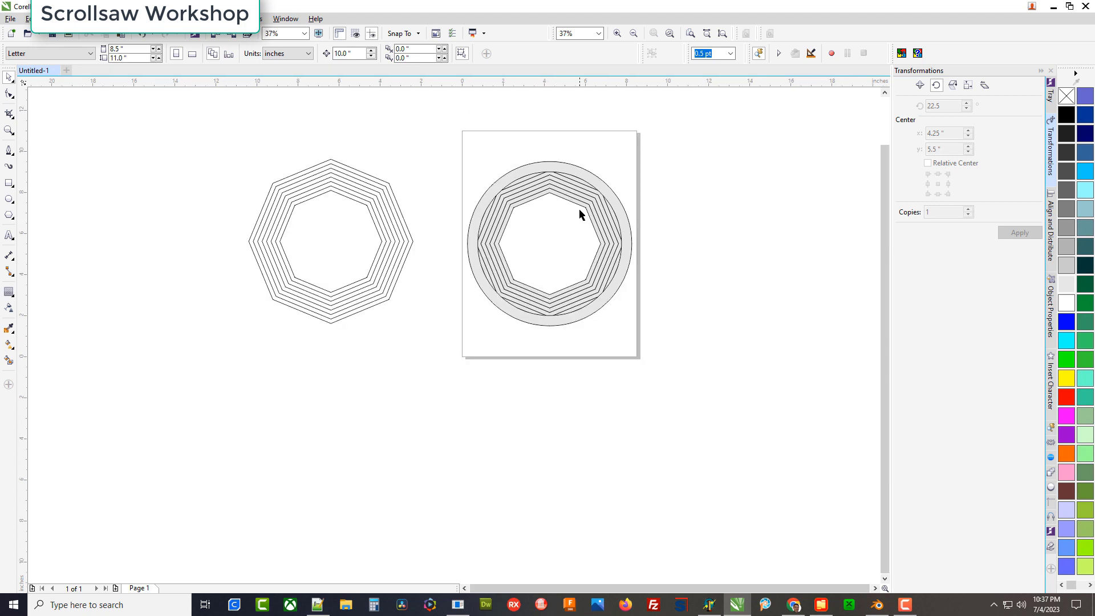
{"action": "left_click", "coordinate": [577, 206]}
{"action": "left_click_drag", "start_coordinate": [579, 202], "coordinate": [774, 246]}
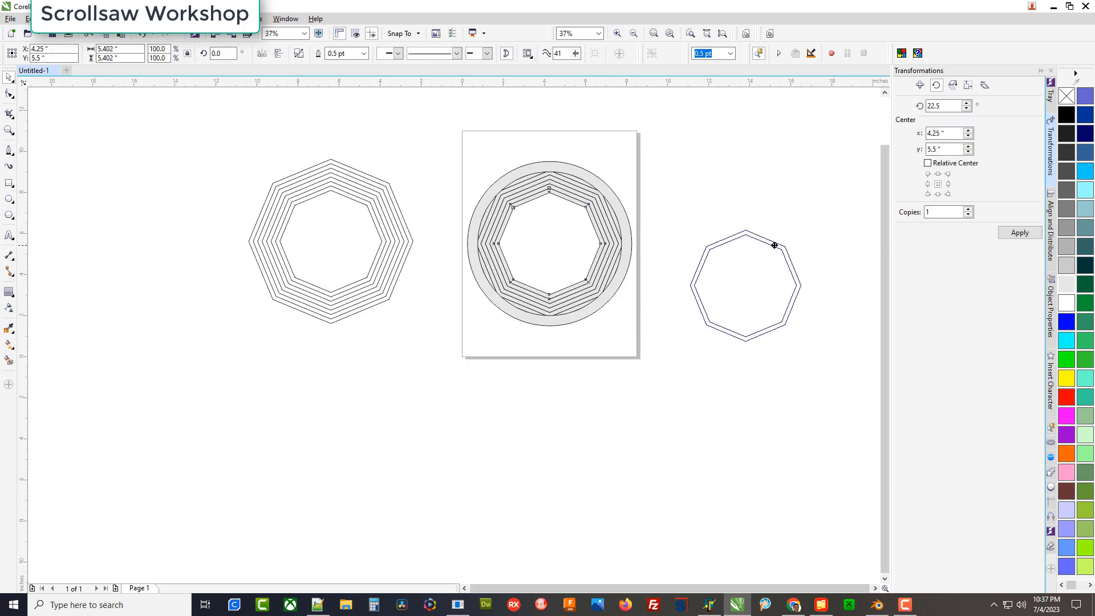
{"action": "right_click_drag", "start_coordinate": [775, 245], "coordinate": [777, 245]}
{"action": "left_click", "coordinate": [806, 267]}
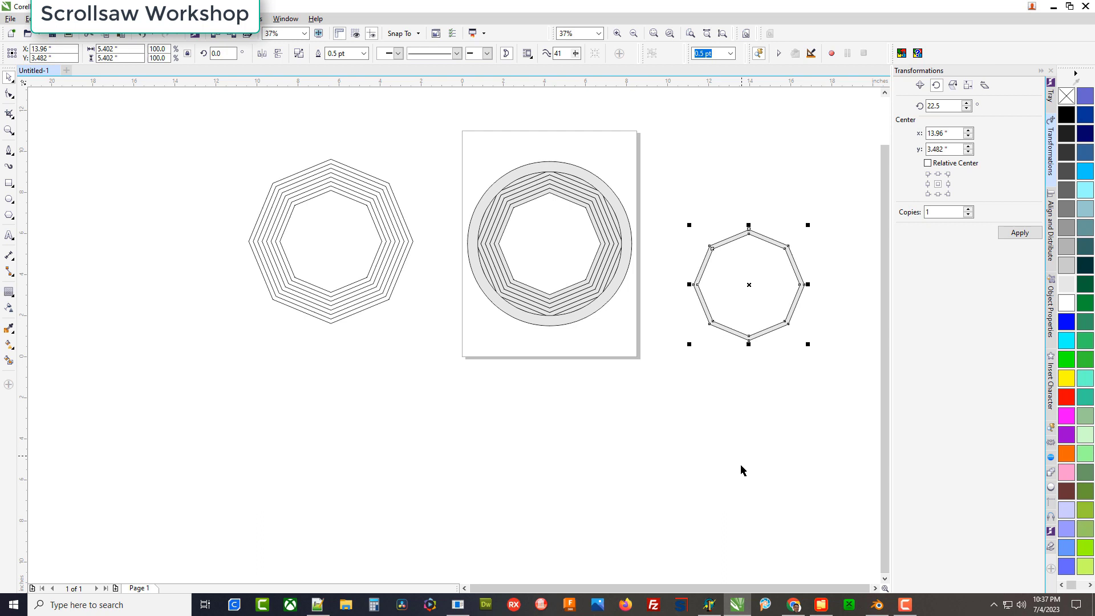
{"action": "key", "text": "ctrl+shift+q"}
Delete the extra copy, centre the grey octagon, and send it behind the outlines.
{"action": "left_click_drag", "start_coordinate": [741, 306], "coordinate": [716, 377]}
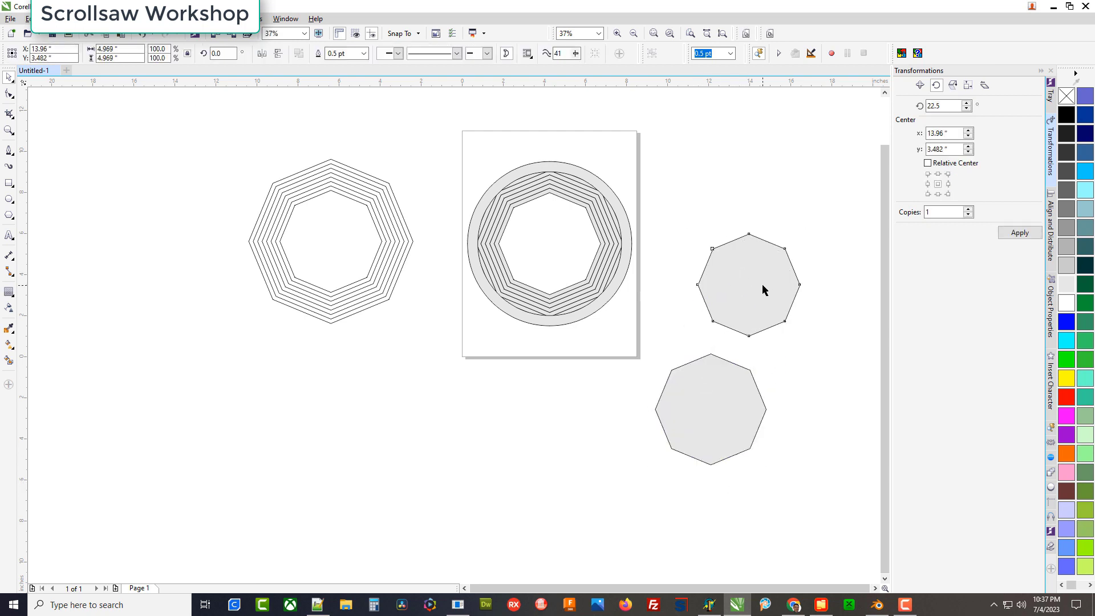
{"action": "left_click", "coordinate": [764, 285]}
{"action": "key", "text": "Delete"}
{"action": "left_click", "coordinate": [707, 420]}
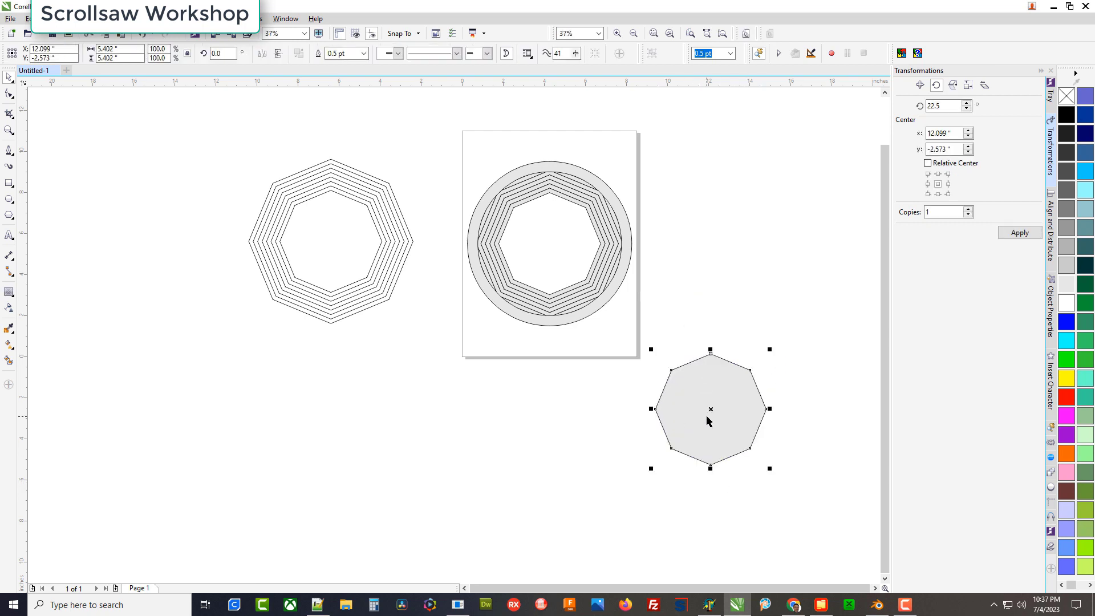
{"action": "key", "text": "p"}
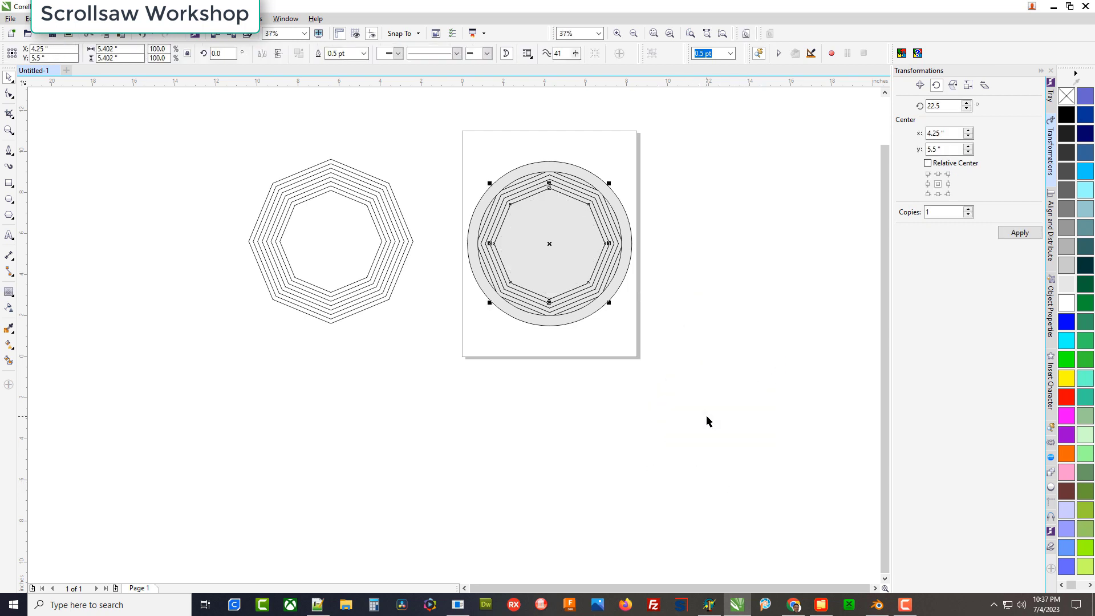
{"action": "left_click", "coordinate": [746, 35]}
{"action": "left_click", "coordinate": [747, 204]}
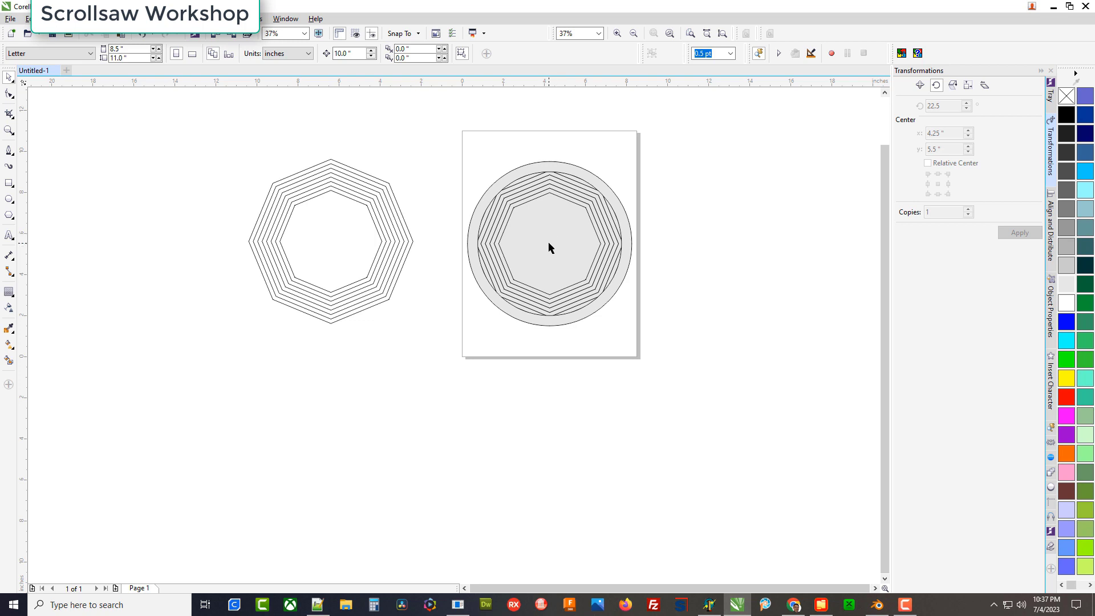
Move the grey ring aside and rotate the outermost octagon 22.45°.
{"action": "left_click_drag", "start_coordinate": [524, 171], "coordinate": [715, 178]}
{"action": "scroll", "coordinate": [543, 176], "scroll_direction": "up", "scroll_amount": 4}
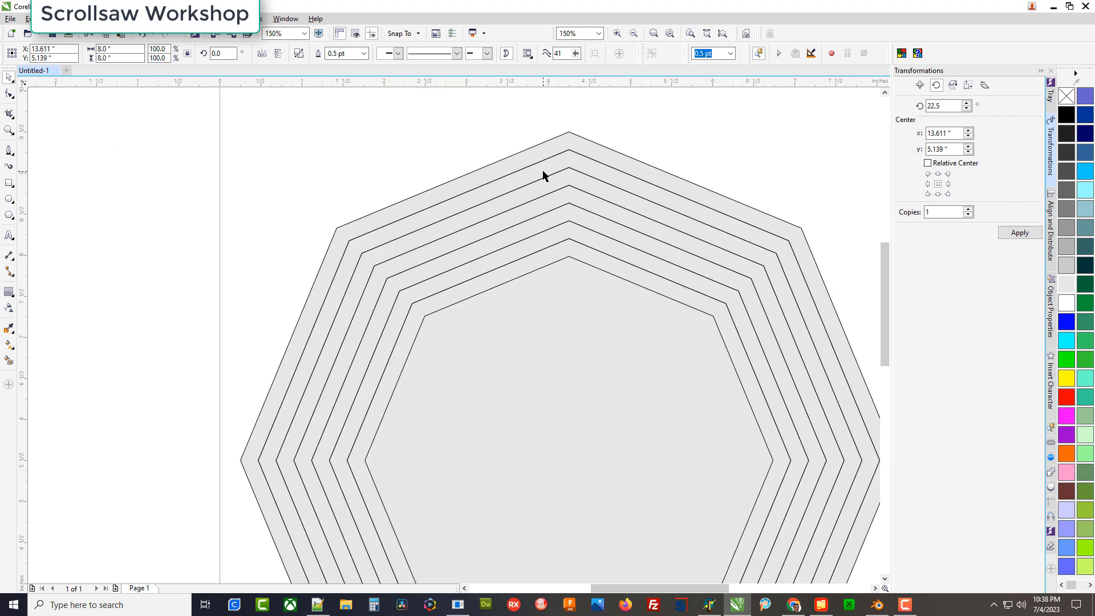
{"action": "left_click", "coordinate": [560, 166]}
{"action": "left_click", "coordinate": [227, 53]}
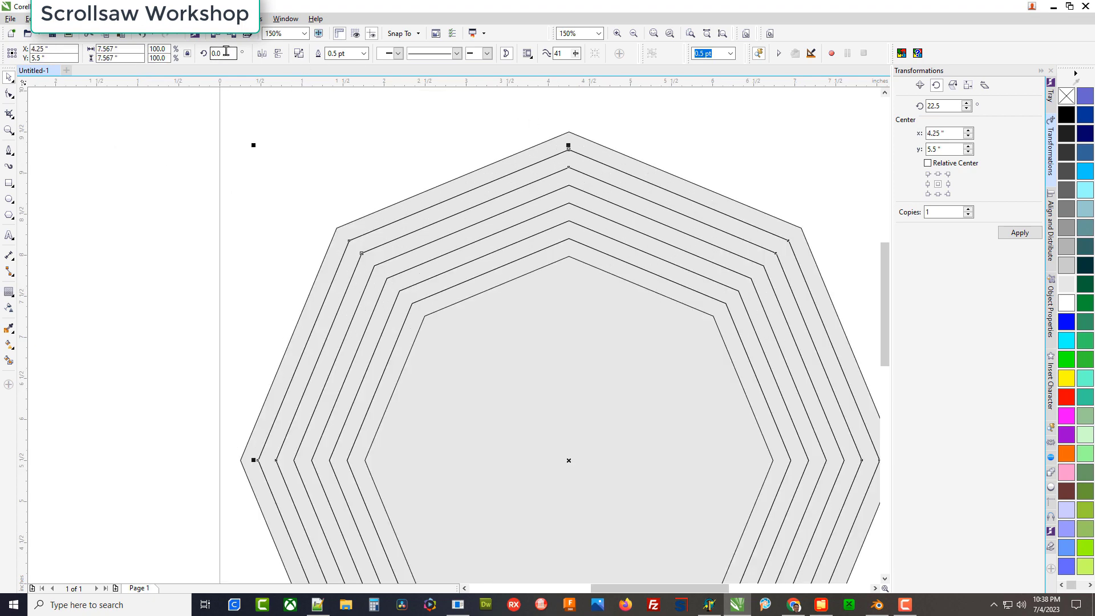
{"action": "left_click_drag", "start_coordinate": [227, 53], "coordinate": [196, 53]}
{"action": "type", "text": "22.45"}
{"action": "key", "text": "Return"}
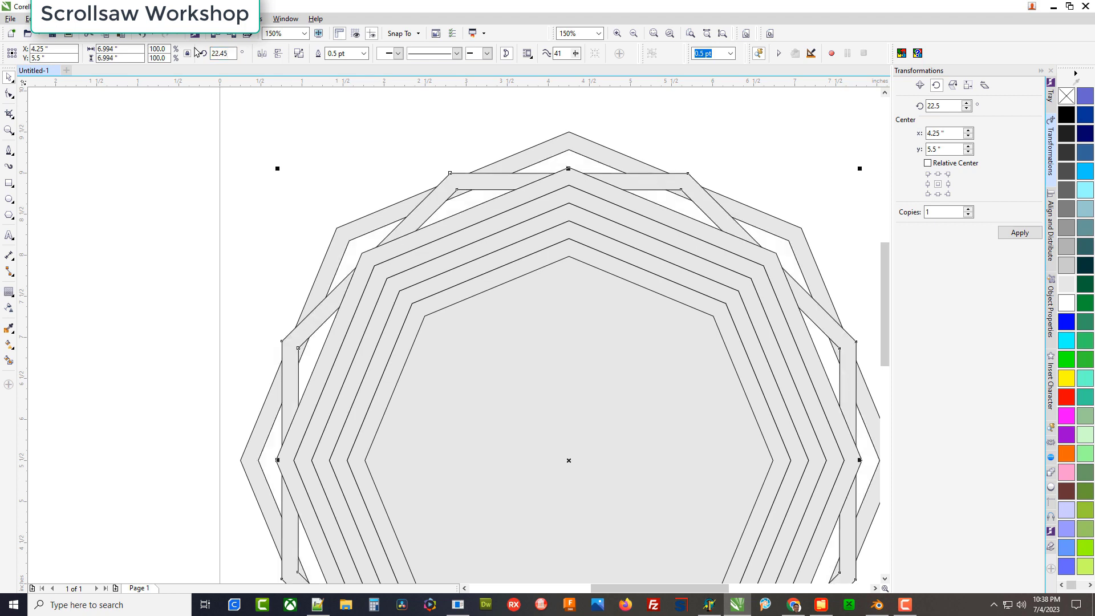
Rotate the second octagon inward by 22.45°.
{"action": "left_click", "coordinate": [592, 203]}
{"action": "left_click", "coordinate": [212, 53]}
{"action": "type", "text": "22"}
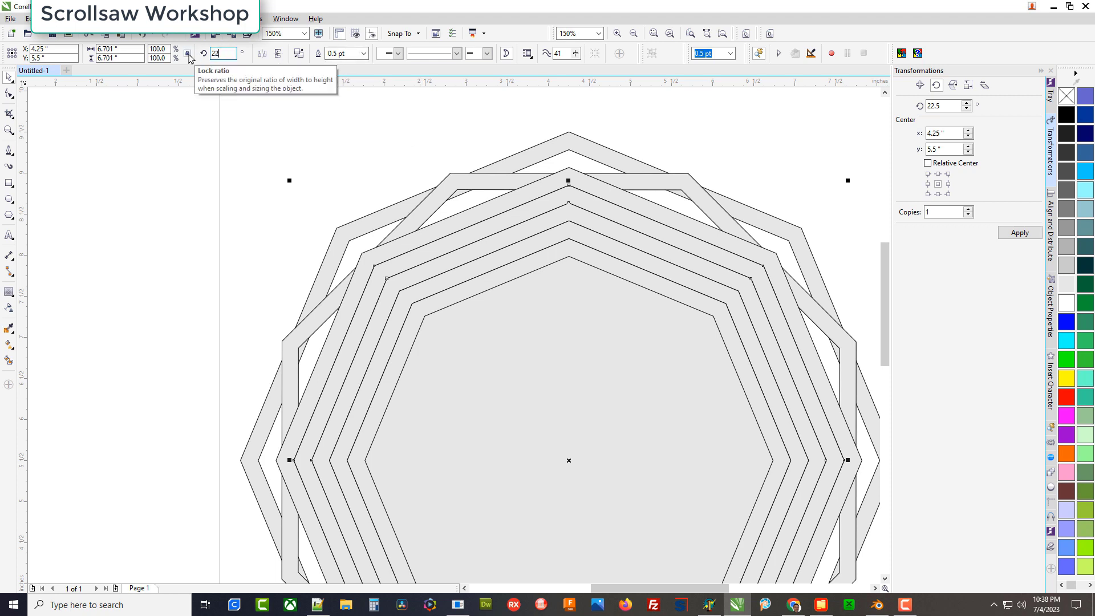
{"action": "key", "text": "Return"}
{"action": "right_click", "coordinate": [190, 56]}
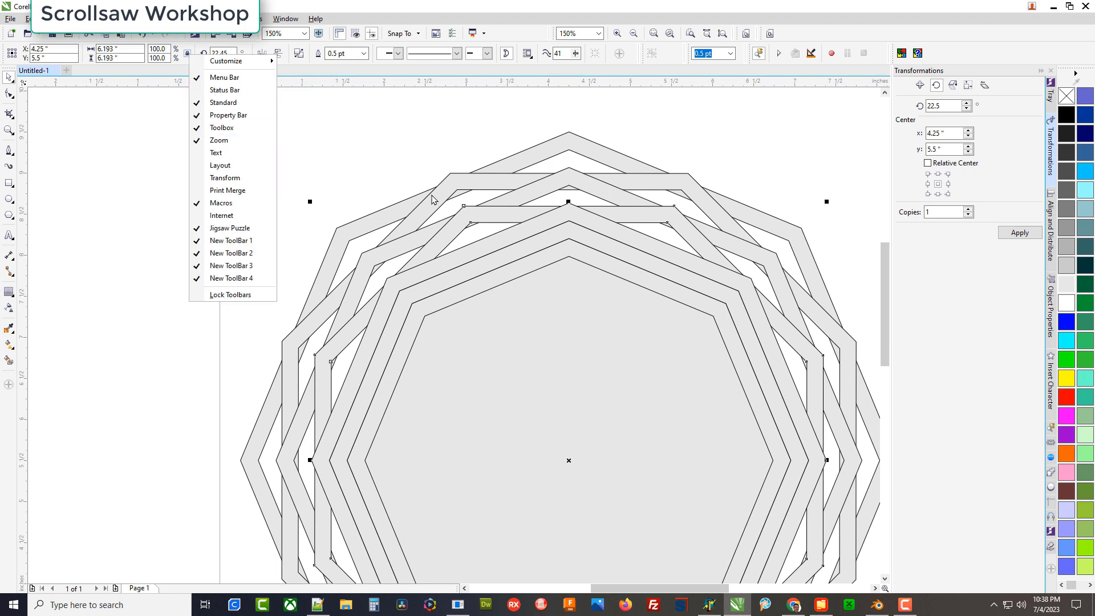
{"action": "left_click", "coordinate": [580, 235]}
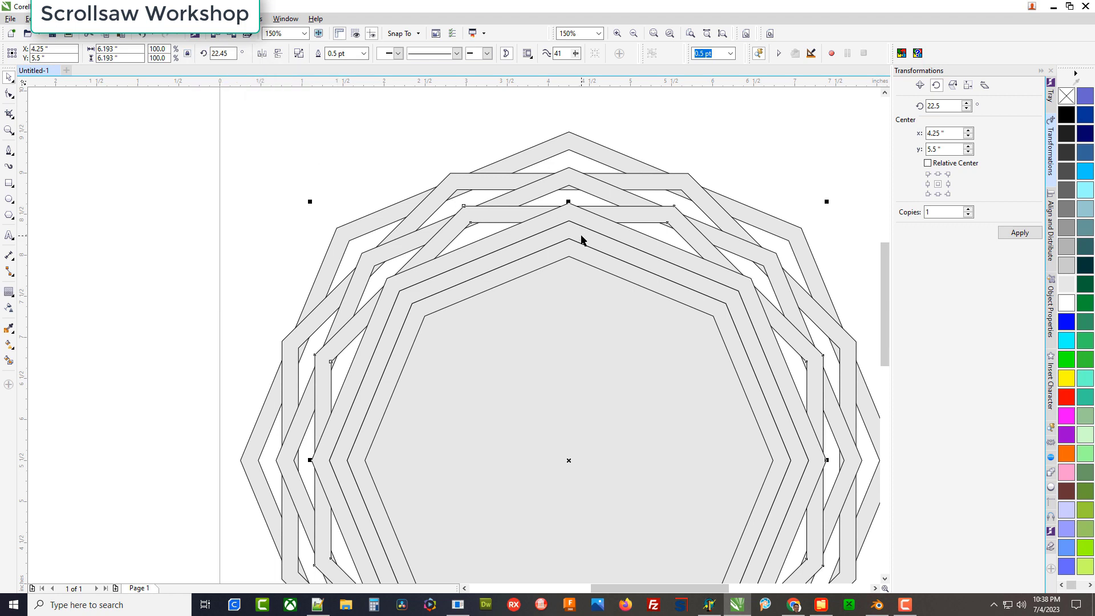
Rotate the third nested octagon by 22.45°.
{"action": "left_click", "coordinate": [579, 234]}
{"action": "double_click", "coordinate": [226, 54]}
{"action": "type", "text": "22.4"}
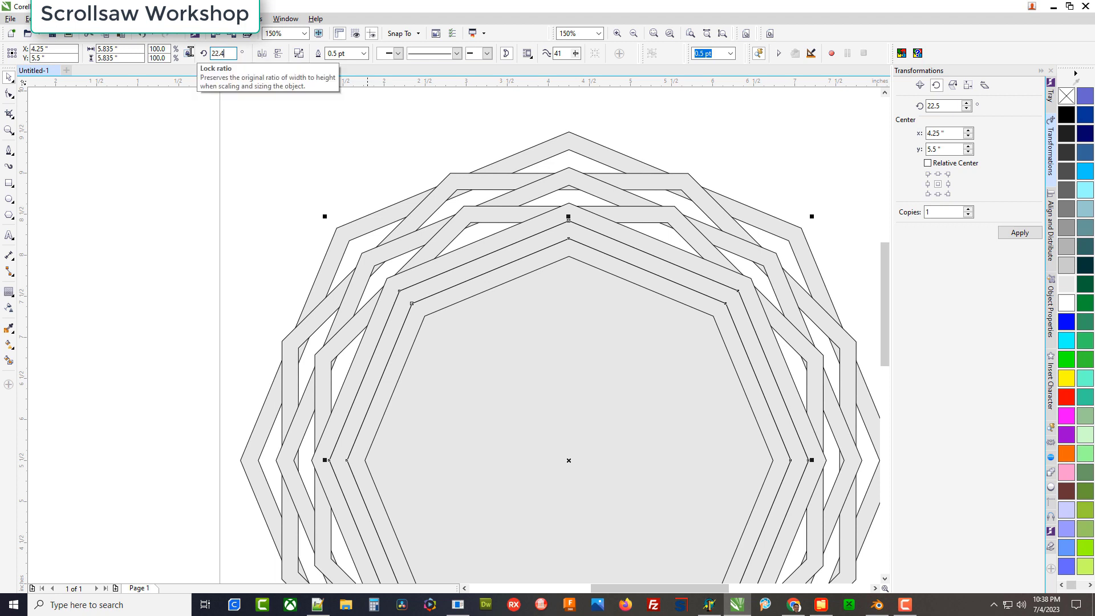
{"action": "type", "text": "5"}
{"action": "key", "text": "Return"}
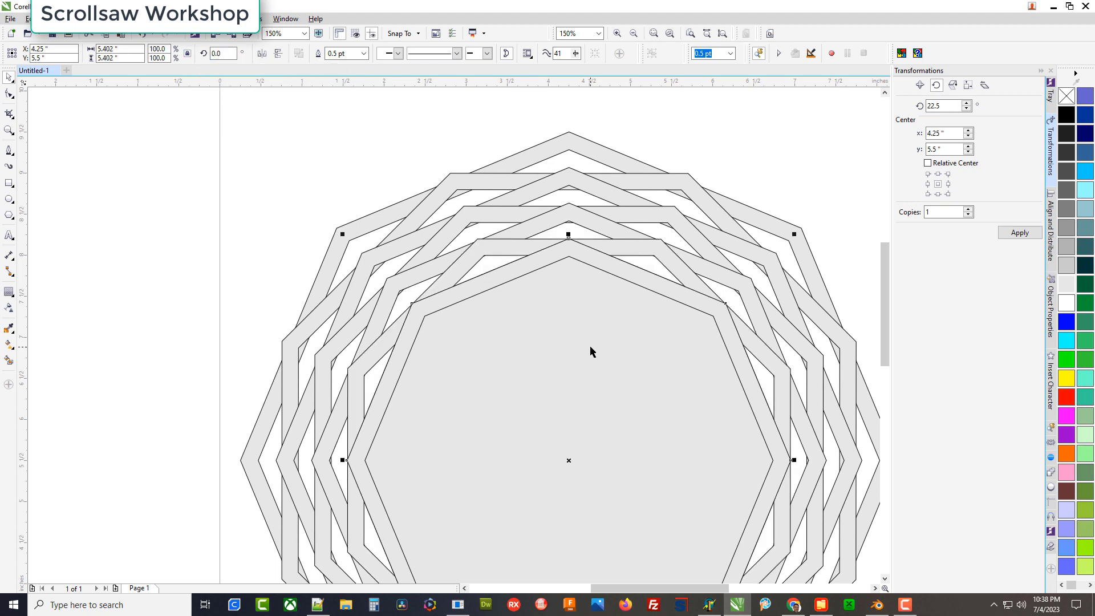
{"action": "left_click", "coordinate": [261, 109]}
Rotate the next inner octagon by 22.45° and check the innermost one.
{"action": "left_click", "coordinate": [625, 399]}
{"action": "left_click", "coordinate": [222, 53]}
{"action": "type", "text": "22"}
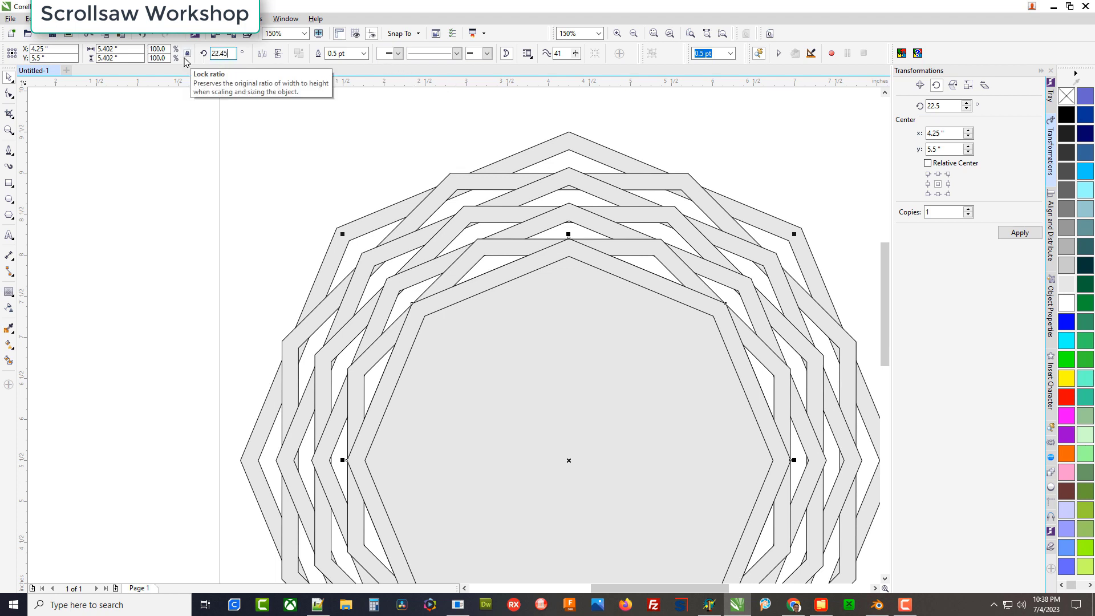
{"action": "type", "text": ".45"}
{"action": "key", "text": "Return"}
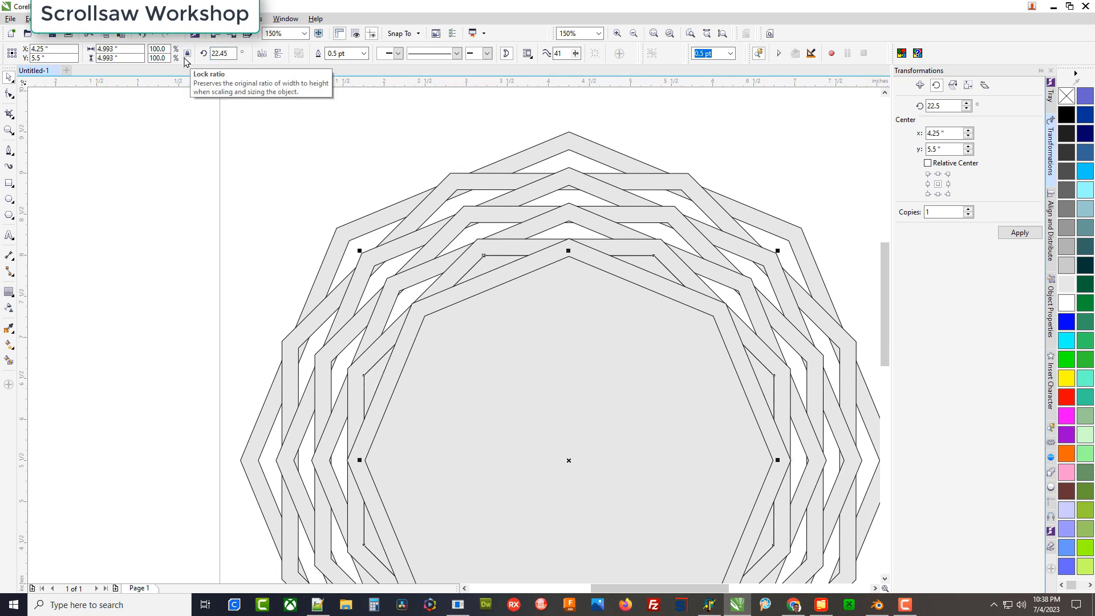
{"action": "left_click", "coordinate": [147, 128]}
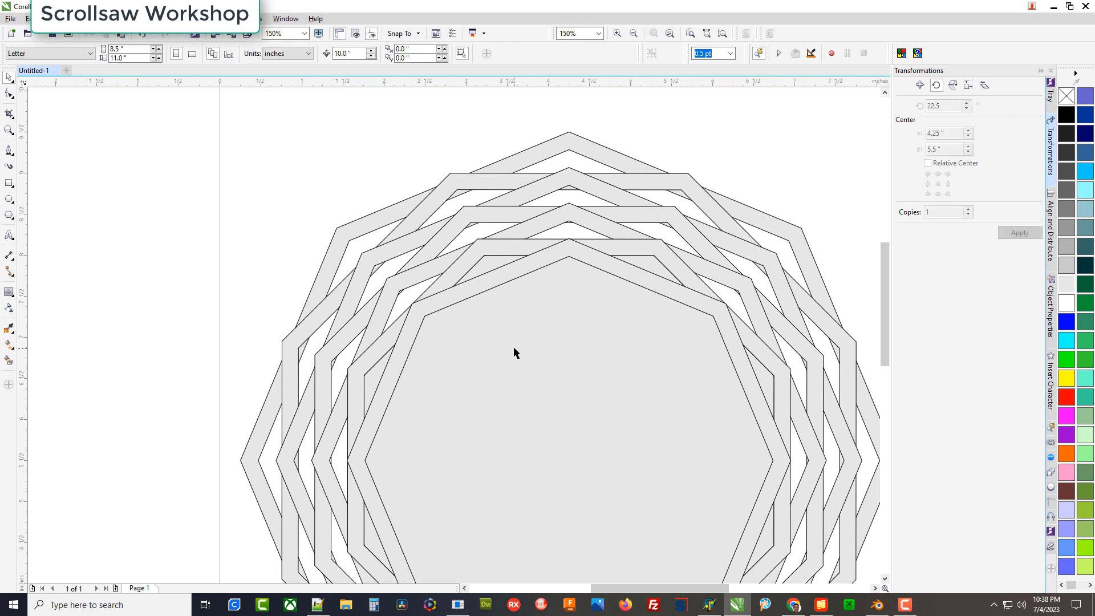
{"action": "key", "text": "Tab"}
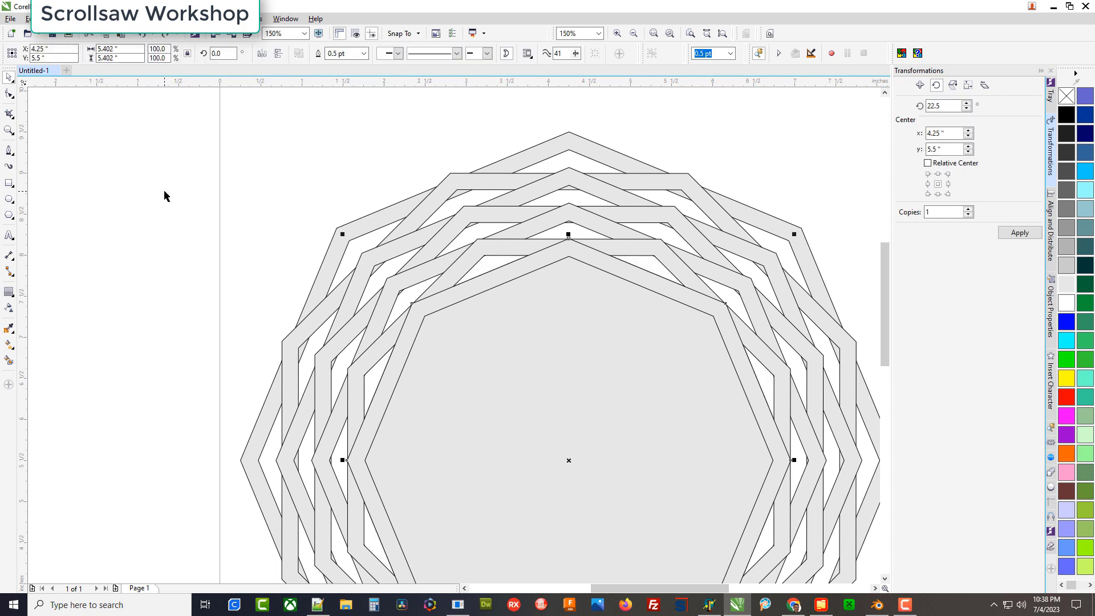
{"action": "left_click", "coordinate": [163, 189]}
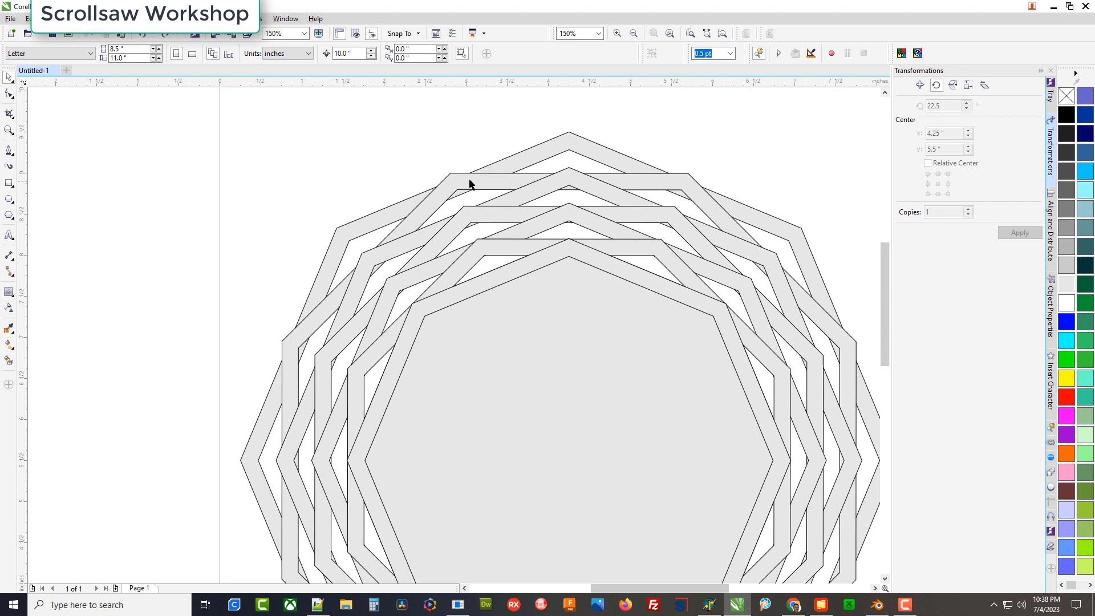
Select octagons in the woven stack and put them in rotate mode to check angles.
{"action": "scroll", "coordinate": [433, 210], "scroll_direction": "down", "scroll_amount": 2}
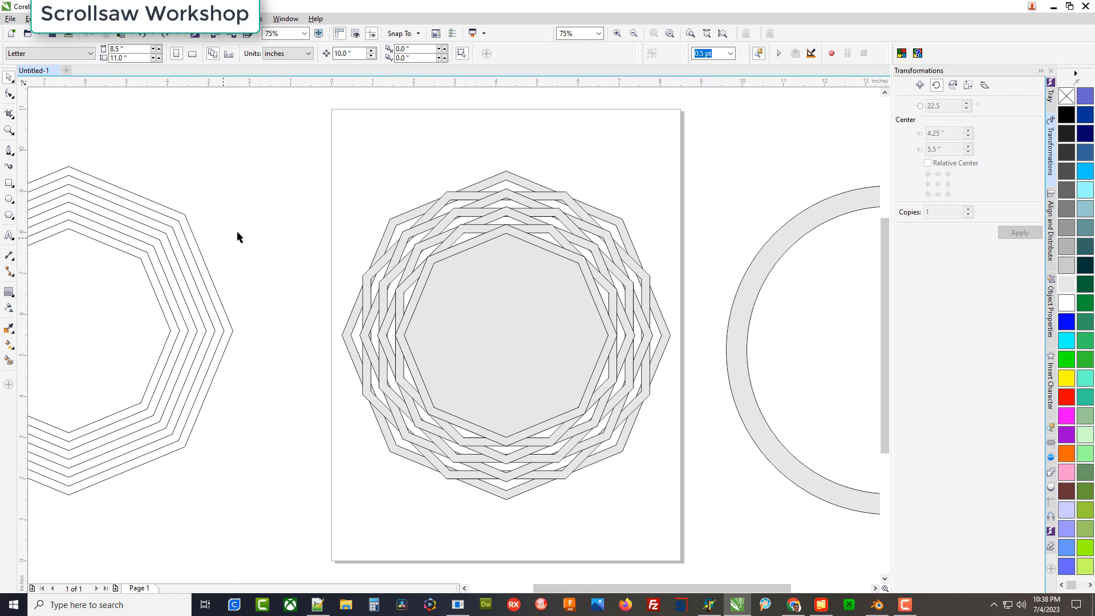
{"action": "left_click", "coordinate": [457, 196]}
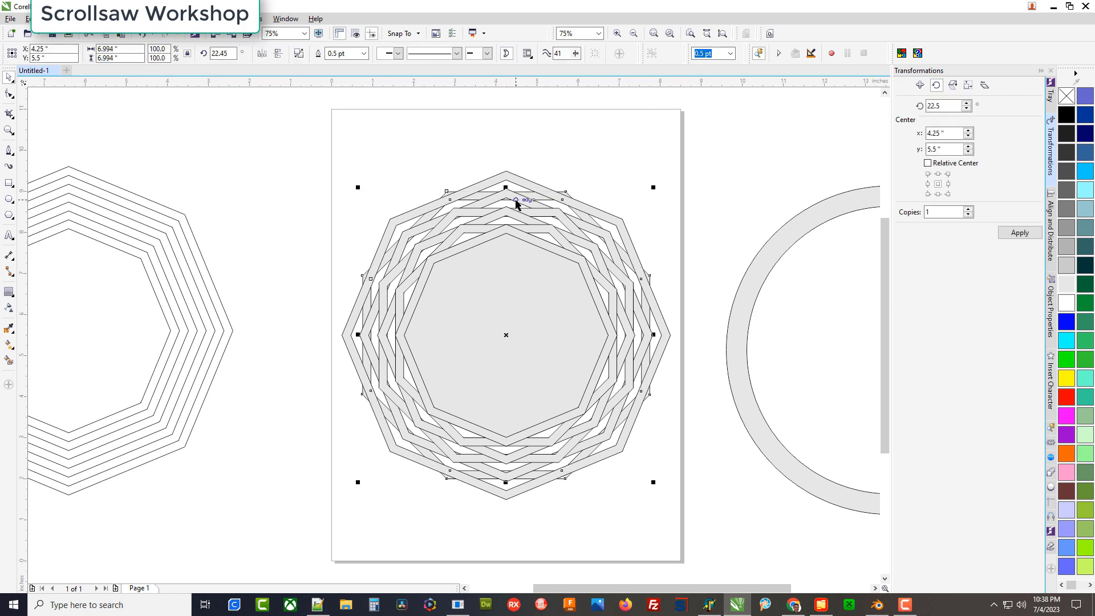
{"action": "left_click", "coordinate": [528, 143]}
{"action": "left_click", "coordinate": [518, 203]}
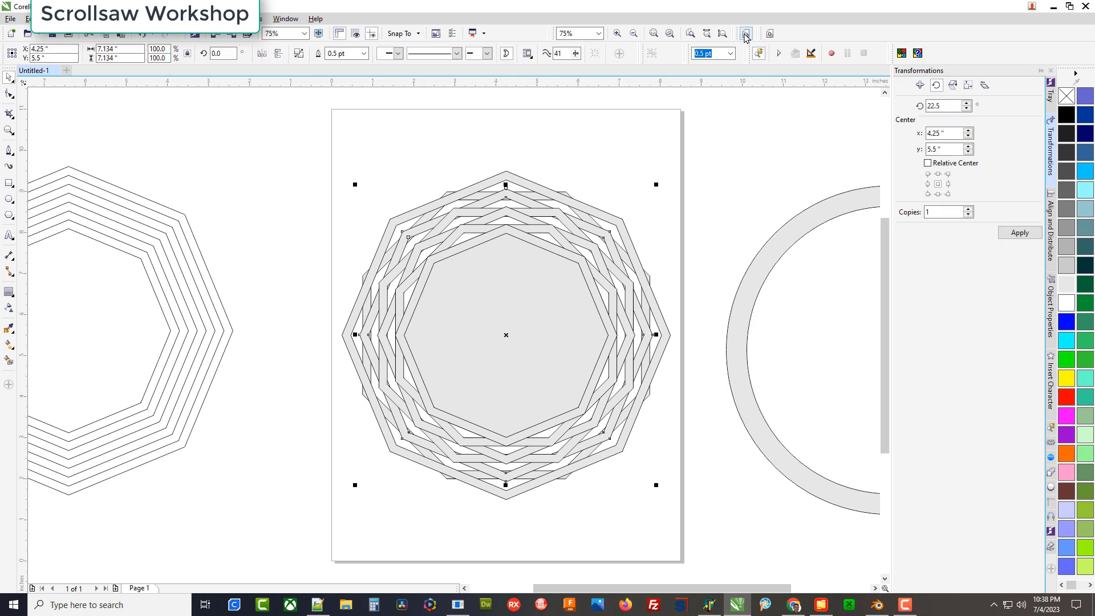
{"action": "left_click", "coordinate": [537, 214]}
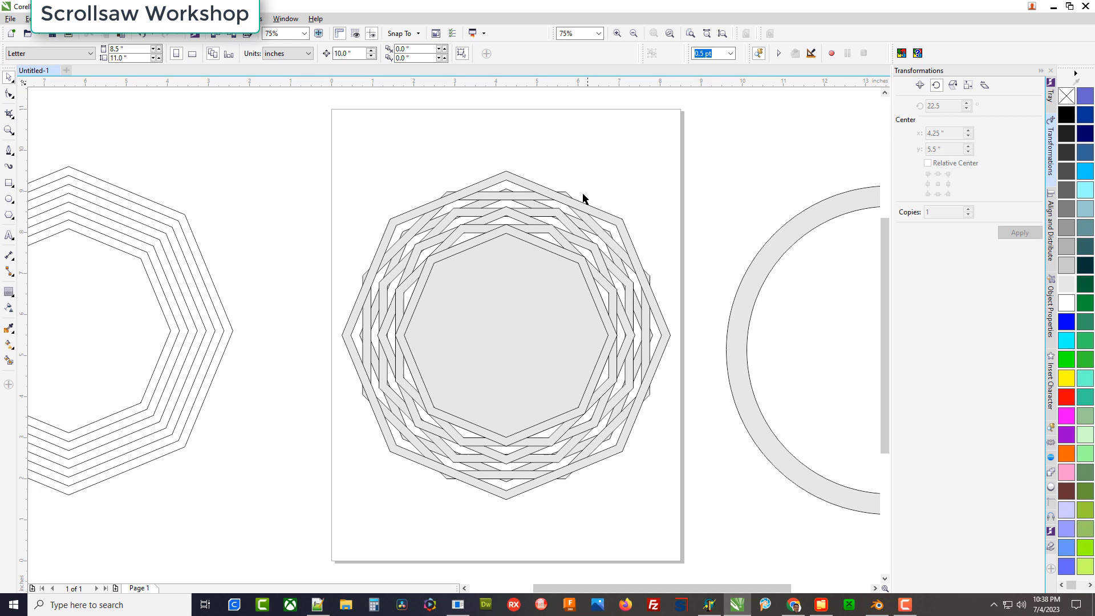
{"action": "left_click", "coordinate": [583, 198]}
{"action": "left_click", "coordinate": [544, 213]}
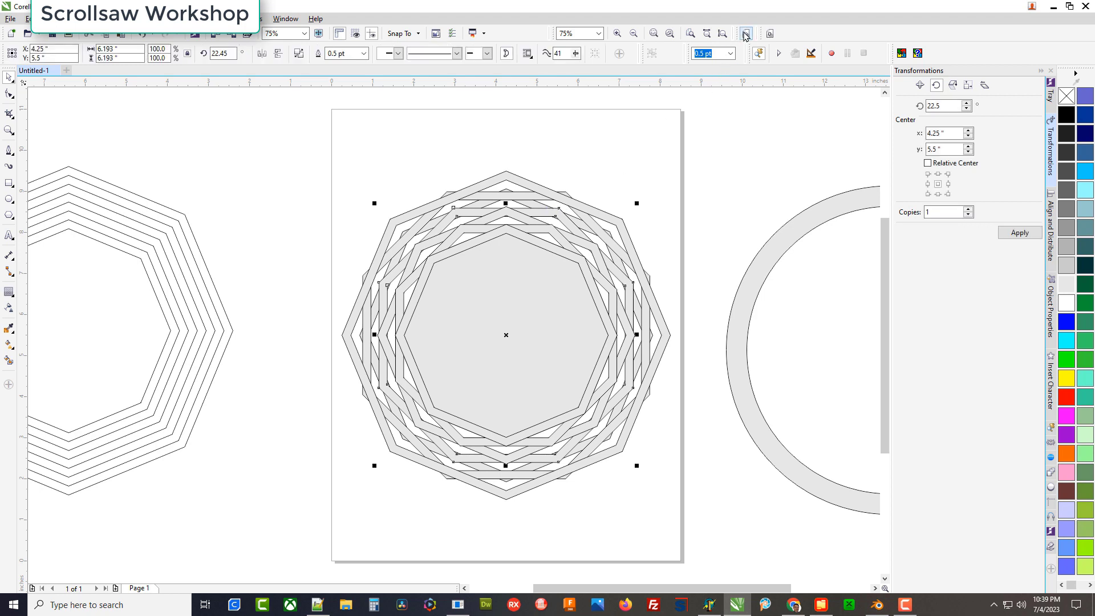
{"action": "left_click", "coordinate": [520, 221]}
Check the remaining rings, confirming alternating 0° and 22.5° rotations.
{"action": "left_click", "coordinate": [668, 152]}
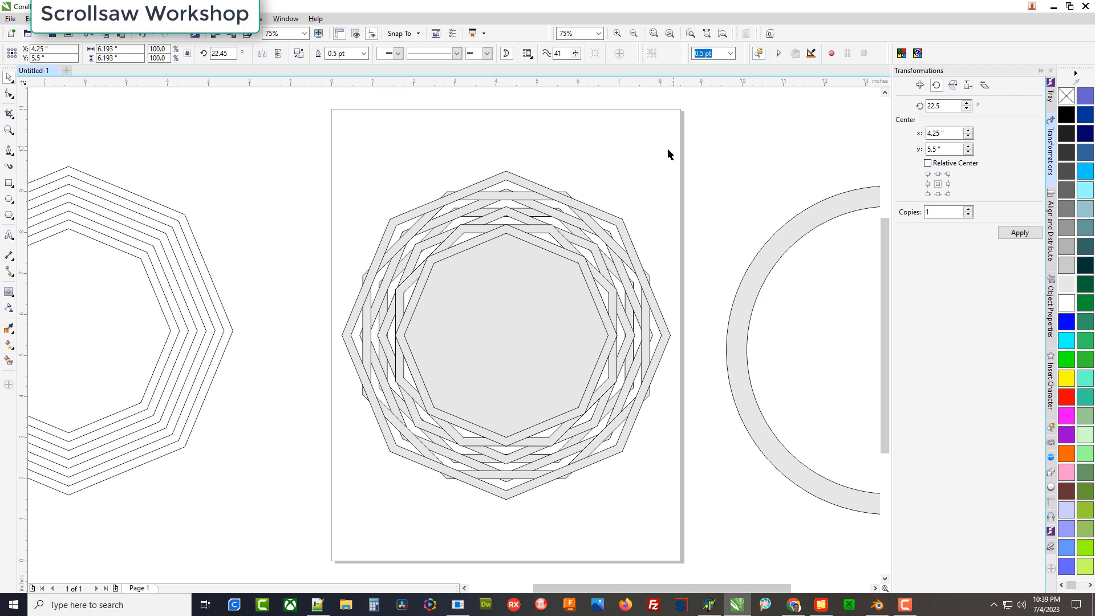
{"action": "left_click", "coordinate": [521, 221]}
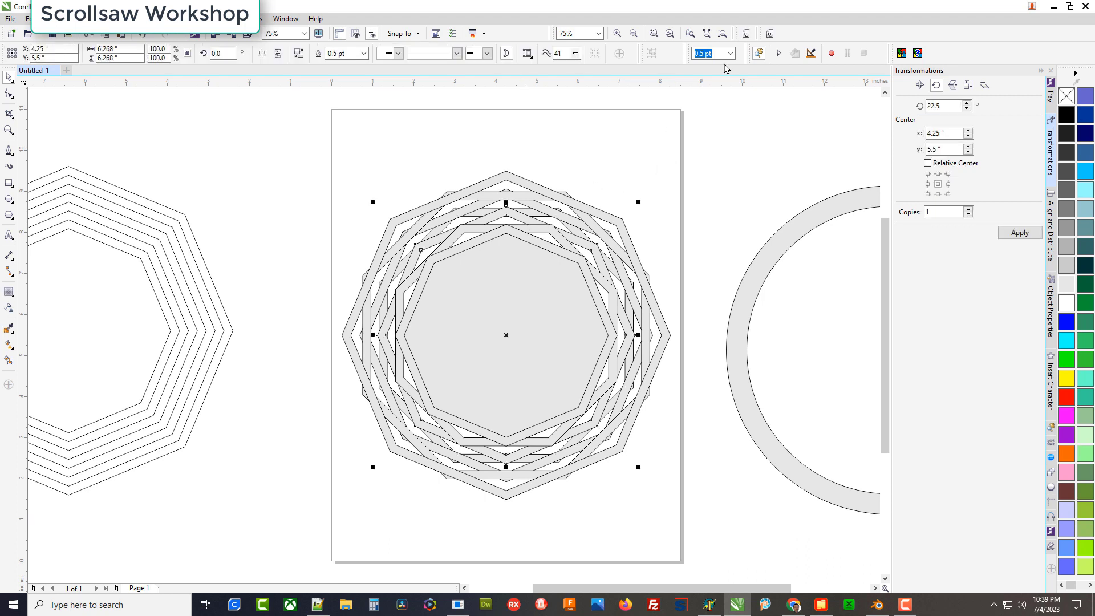
{"action": "left_click", "coordinate": [549, 230]}
{"action": "left_click", "coordinate": [579, 214]}
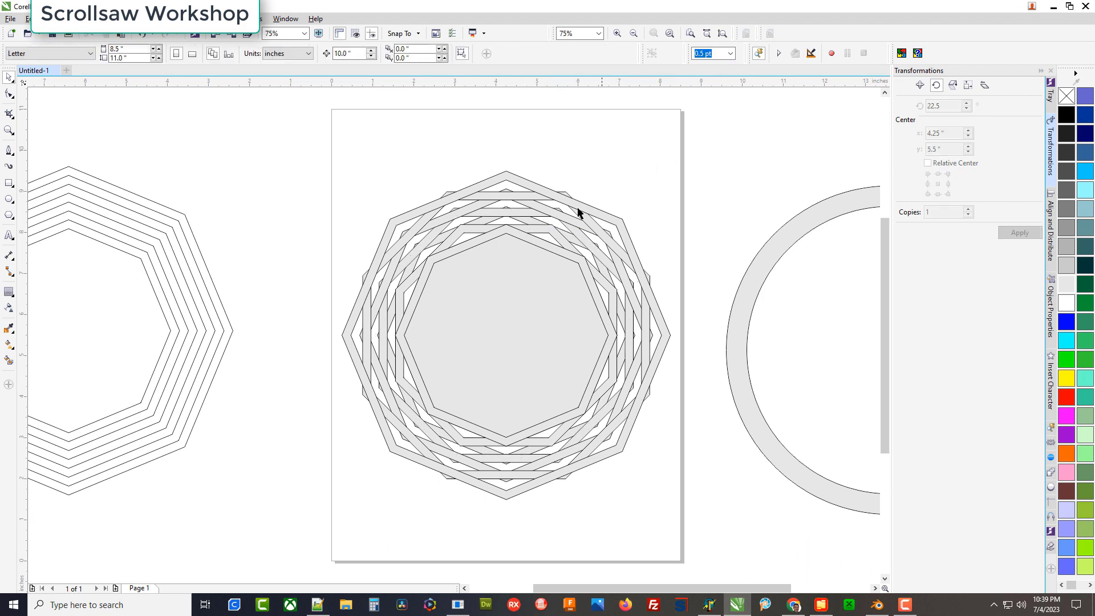
{"action": "left_click", "coordinate": [546, 232]}
{"action": "left_click", "coordinate": [694, 154]}
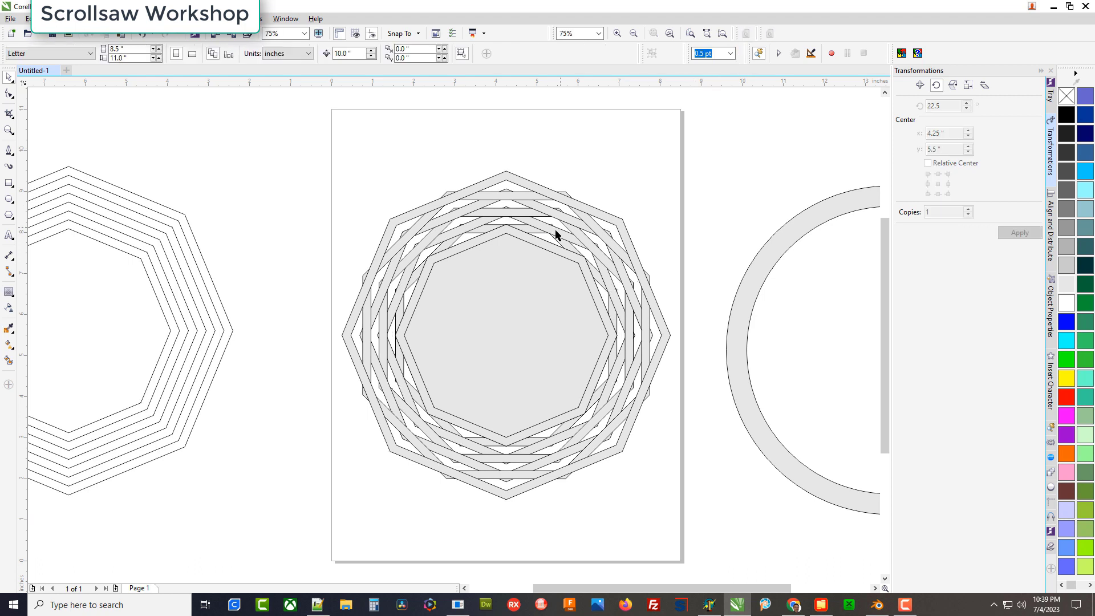
{"action": "left_click", "coordinate": [528, 240]}
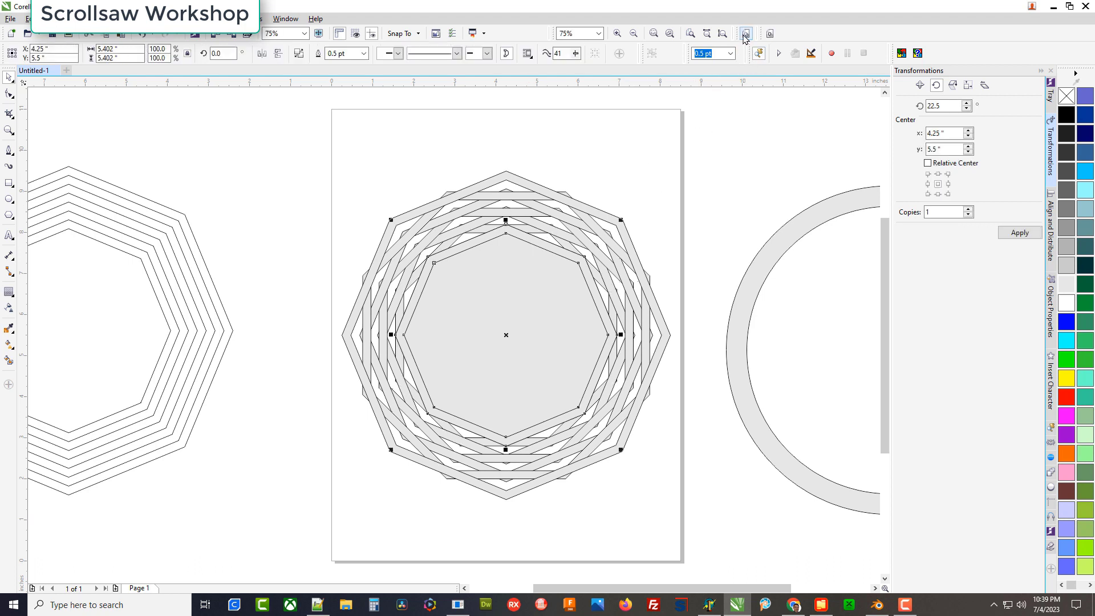
{"action": "left_click", "coordinate": [714, 151]}
{"action": "left_click", "coordinate": [543, 282]}
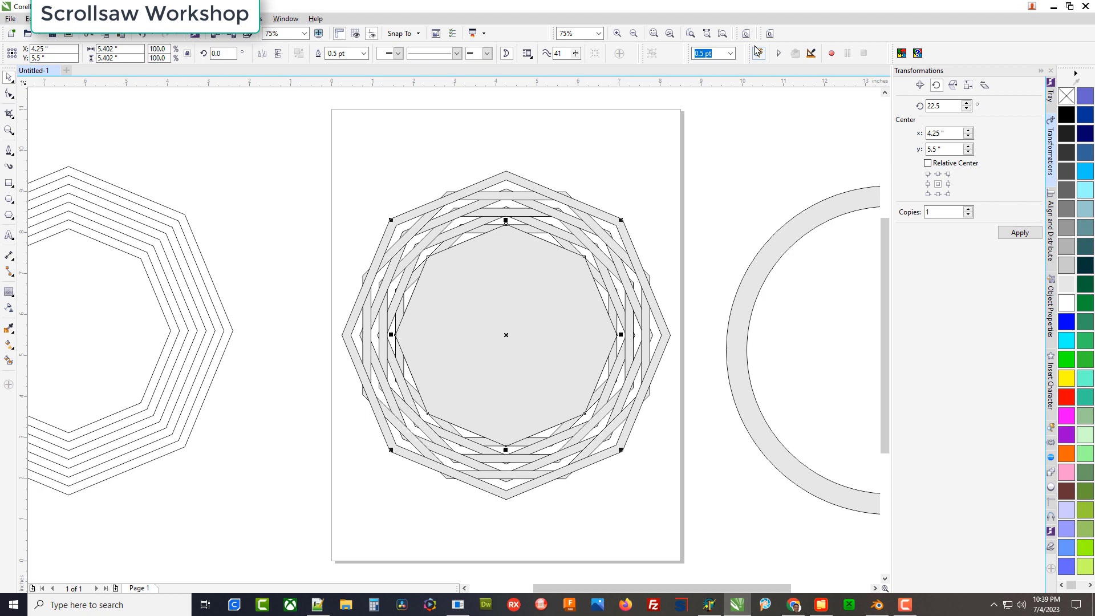
Centre the grey ring circle at 4.25, 5.5 inches, then marquee-select the whole design.
{"action": "left_click", "coordinate": [677, 176]}
{"action": "scroll", "coordinate": [670, 175], "scroll_direction": "down", "scroll_amount": 1}
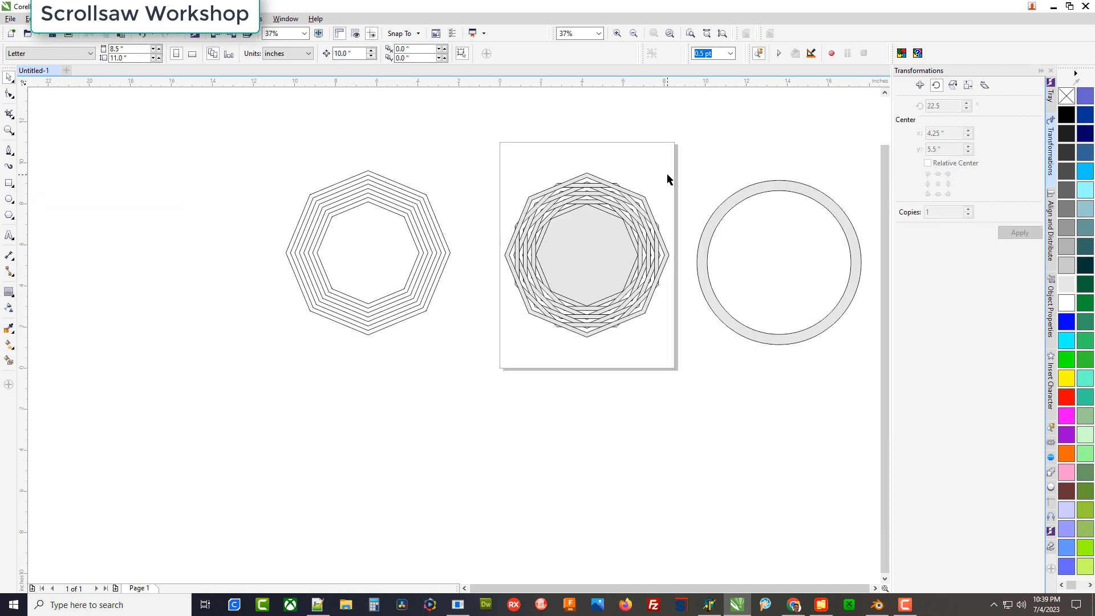
{"action": "left_click", "coordinate": [716, 224]}
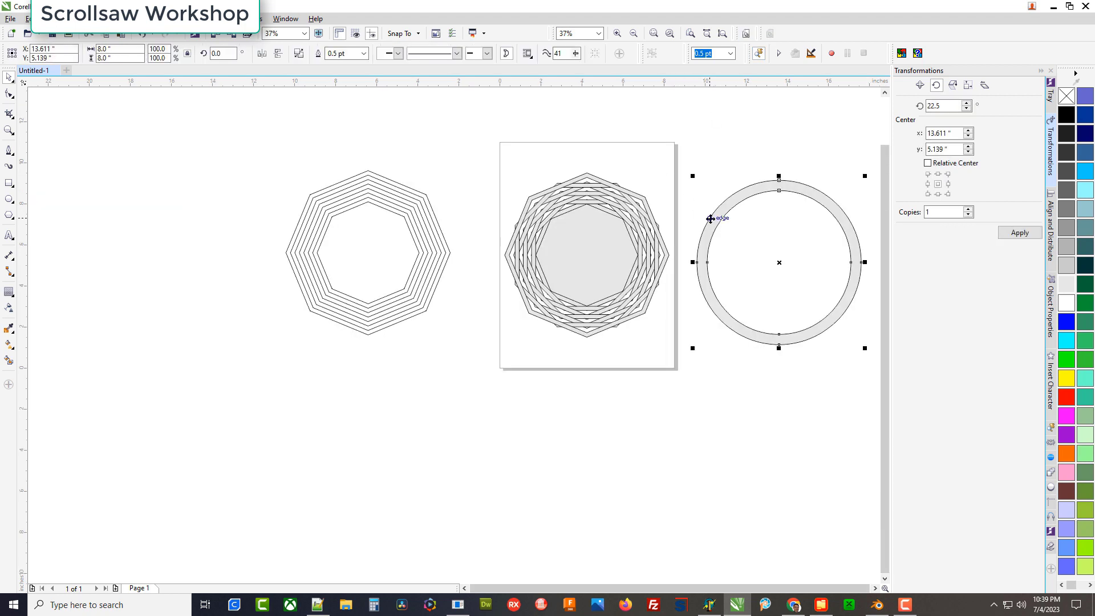
{"action": "key", "text": "p"}
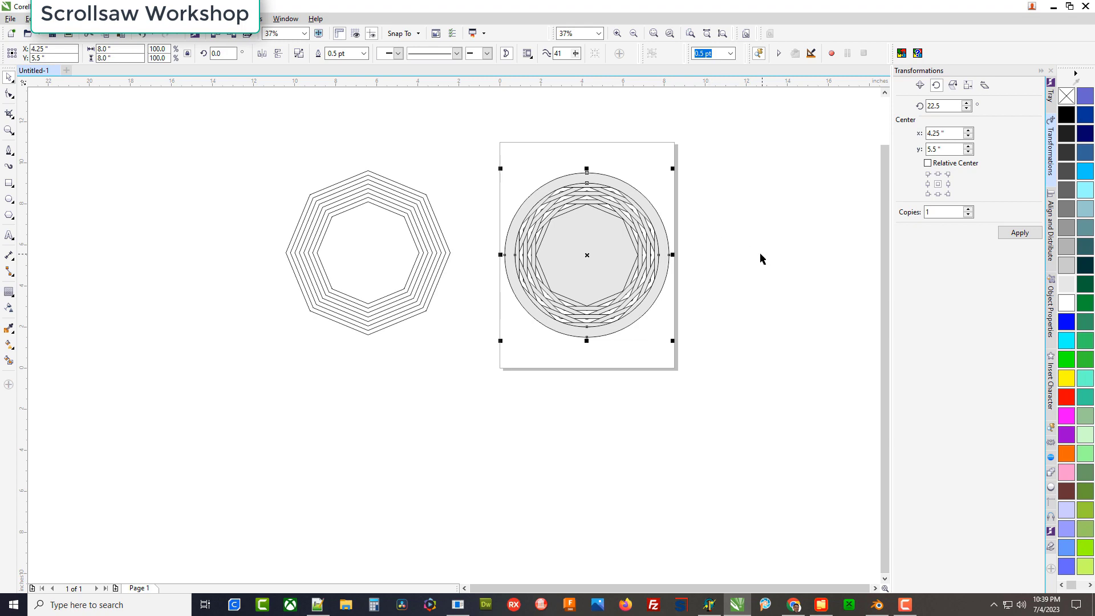
{"action": "left_click", "coordinate": [729, 288]}
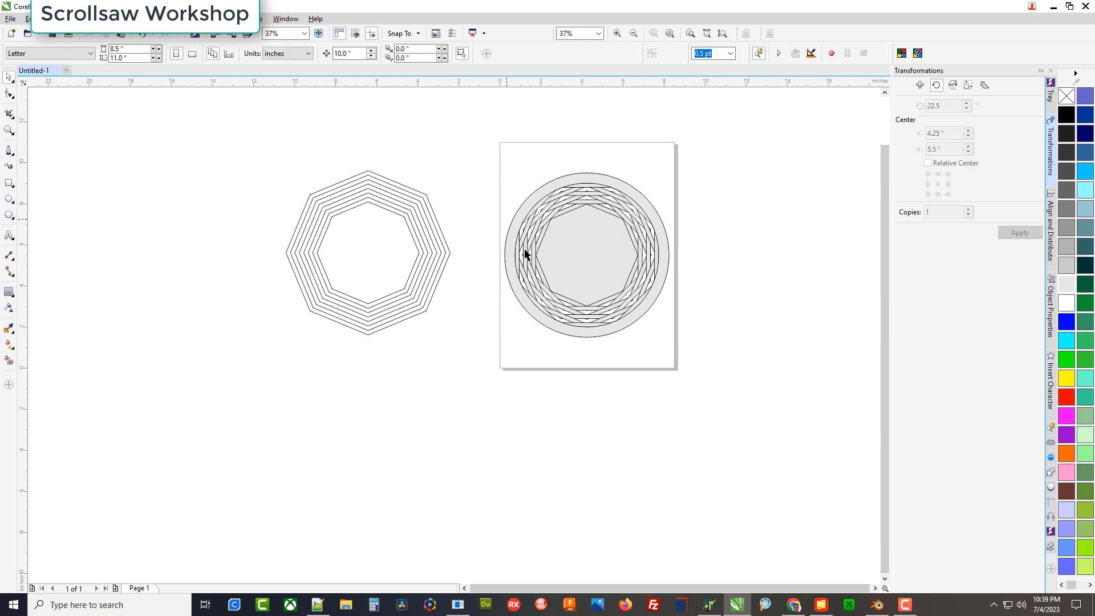
{"action": "scroll", "coordinate": [612, 267], "scroll_direction": "up", "scroll_amount": 1}
{"action": "scroll", "coordinate": [533, 242], "scroll_direction": "down", "scroll_amount": 1}
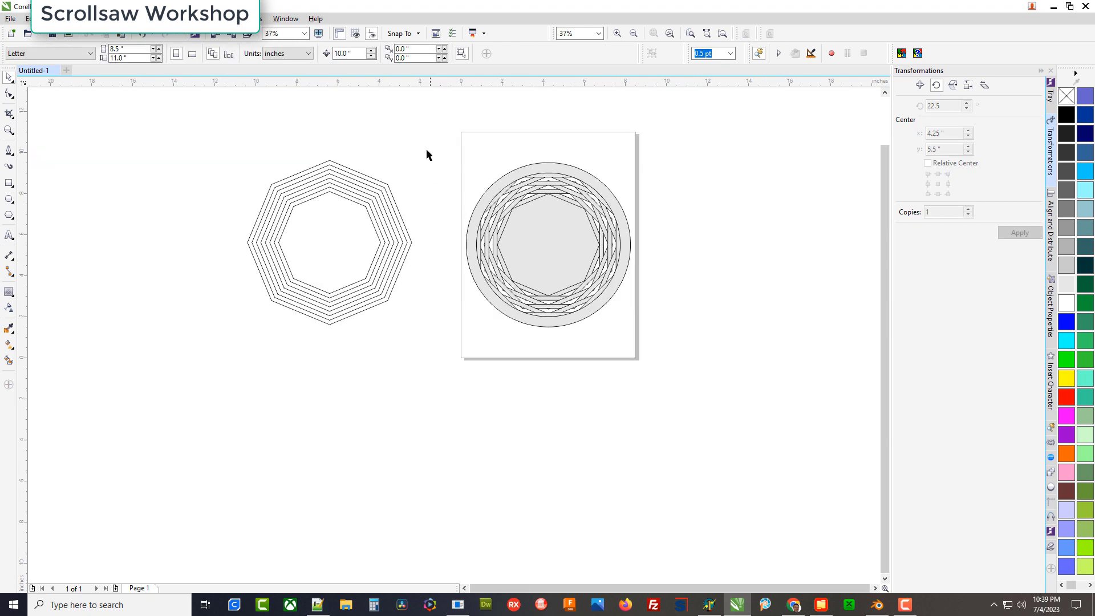
{"action": "left_click_drag", "start_coordinate": [416, 126], "coordinate": [705, 383]}
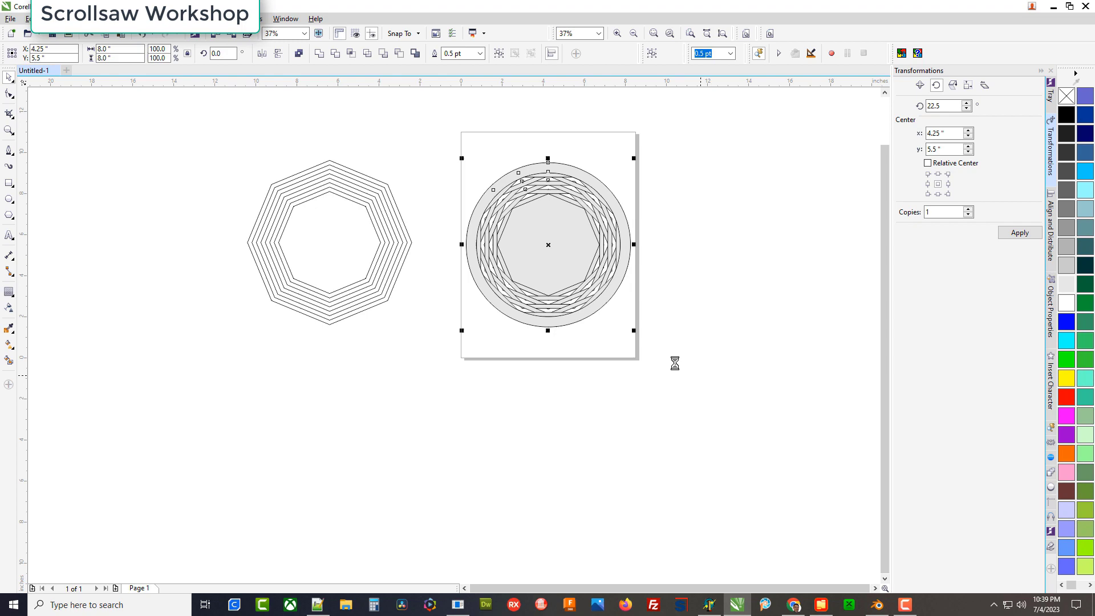
Paste the ring-and-octagon design into a new document and export it as basket.svg, overwriting the old file.
{"action": "left_click", "coordinate": [66, 70]}
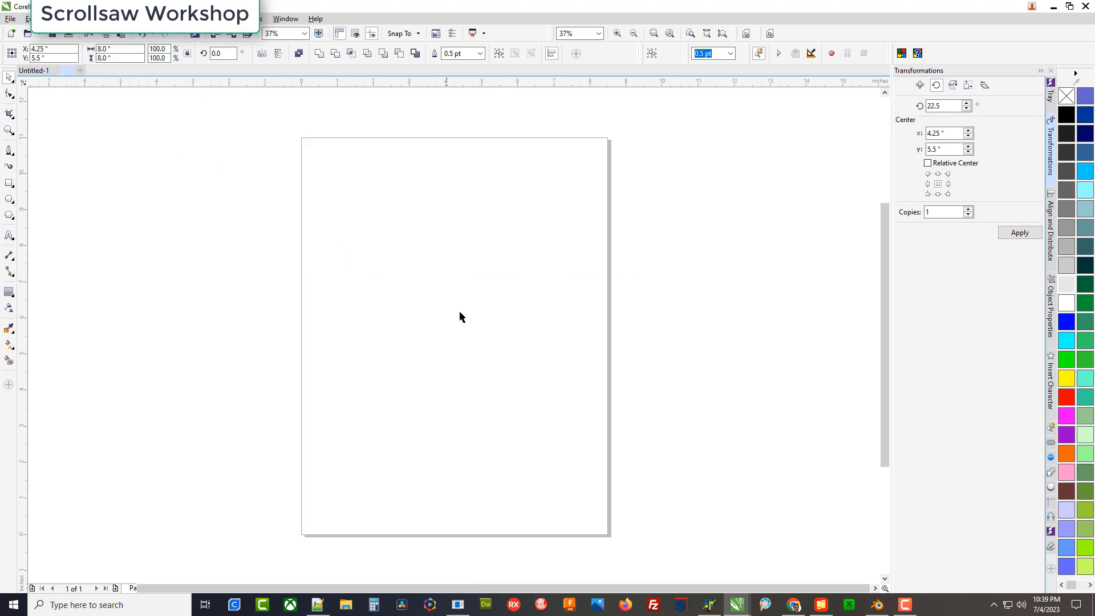
{"action": "key", "text": "ctrl+v"}
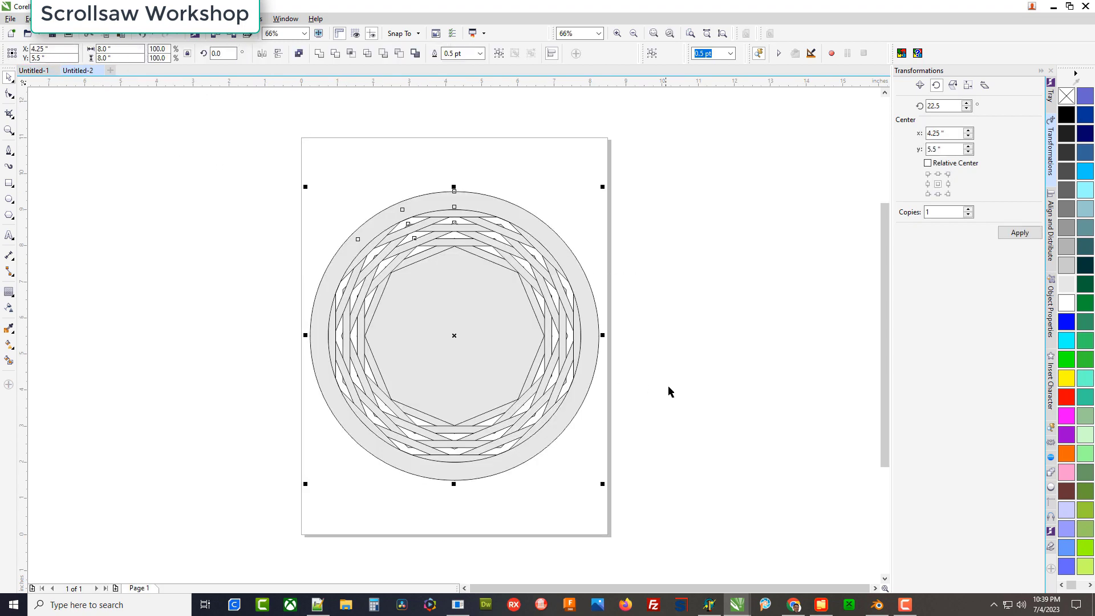
{"action": "left_click", "coordinate": [233, 39]}
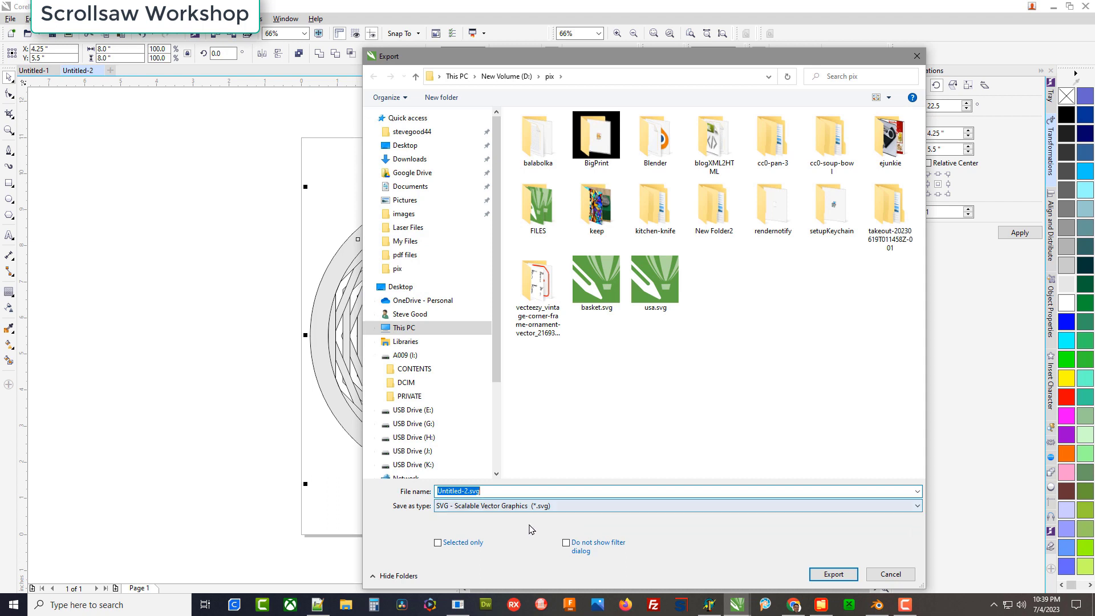
{"action": "type", "text": "basket"}
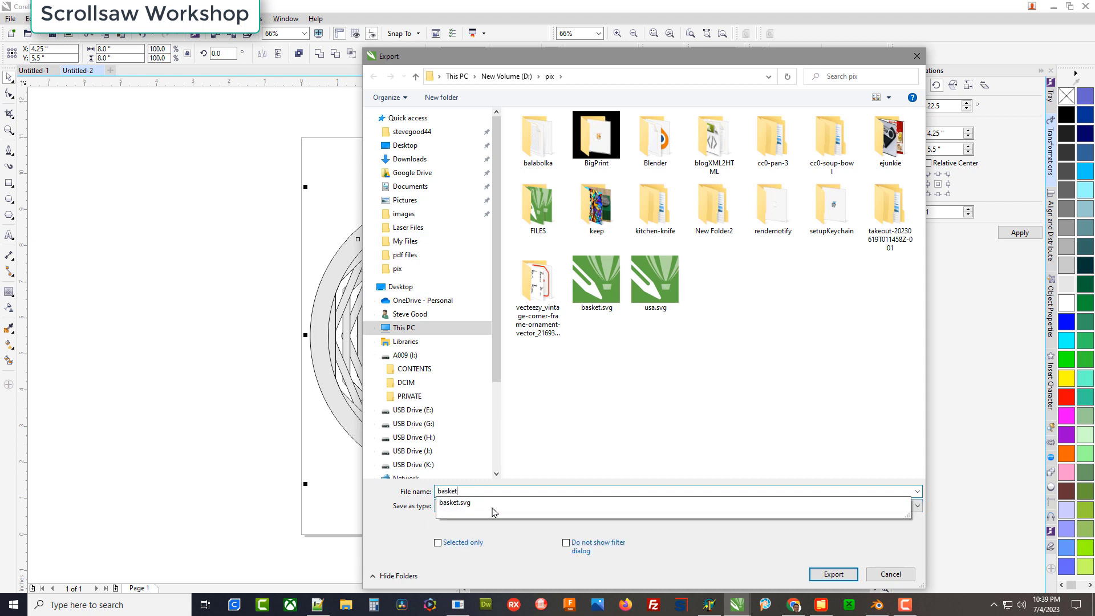
{"action": "key", "text": "Return"}
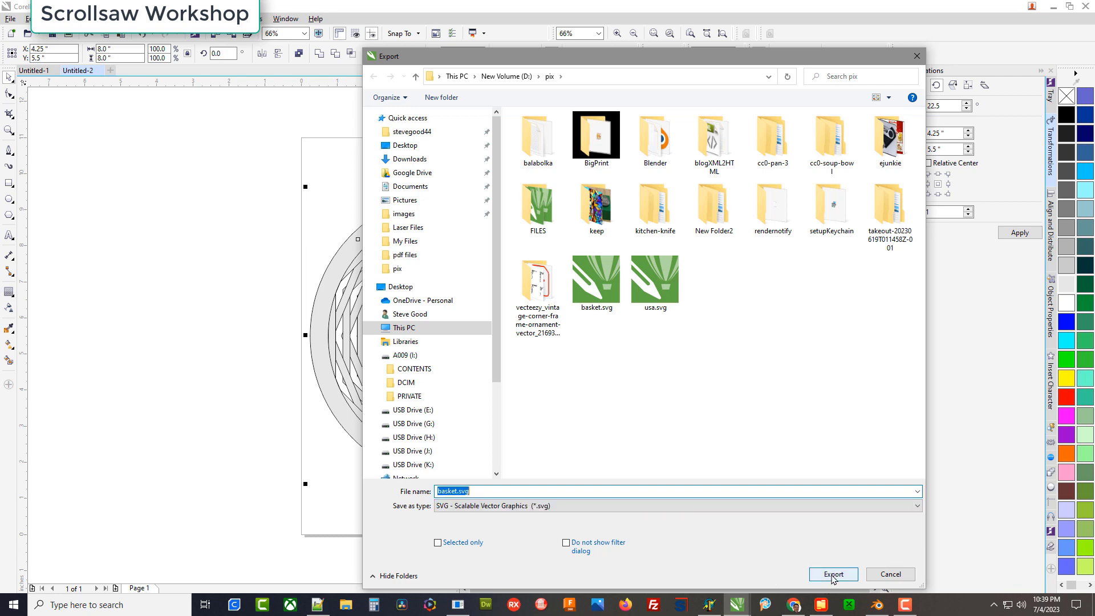
{"action": "left_click", "coordinate": [833, 576]}
{"action": "left_click", "coordinate": [574, 304]}
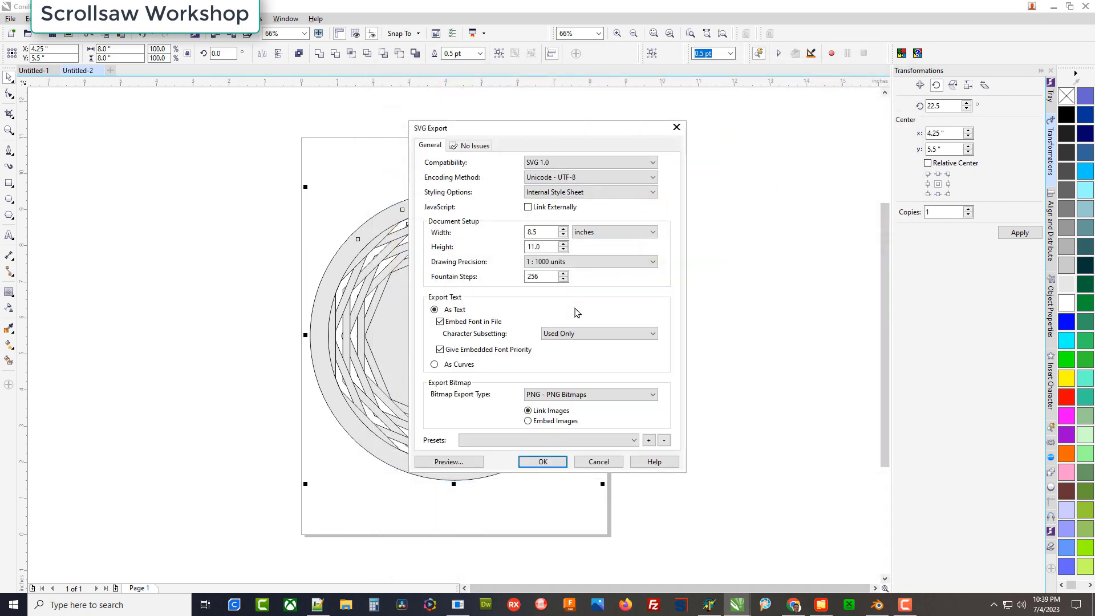
{"action": "left_click", "coordinate": [541, 462]}
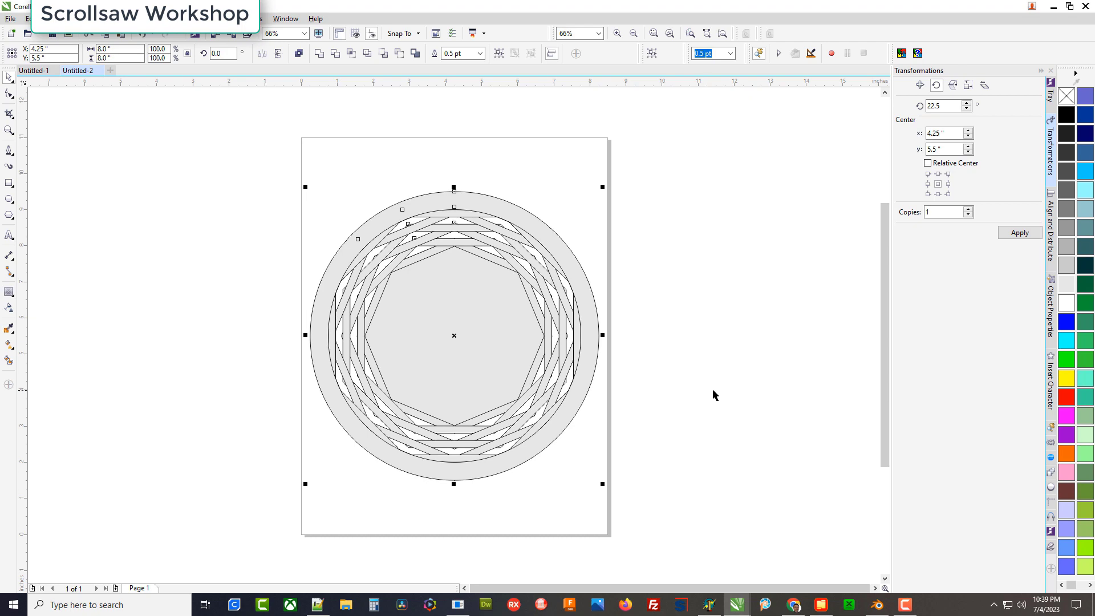
{"action": "left_click", "coordinate": [719, 385]}
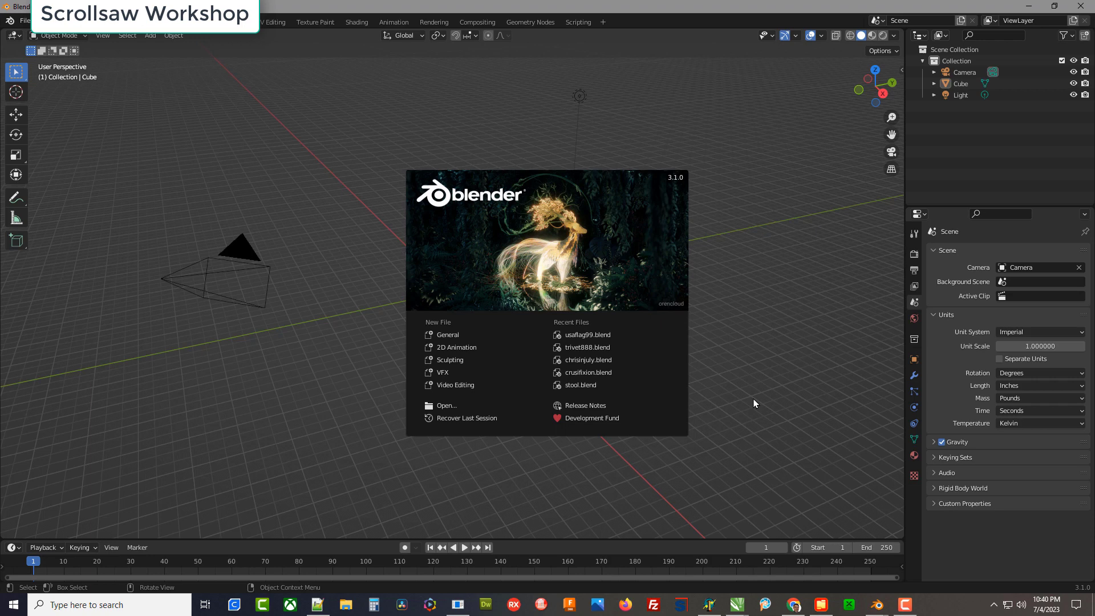
Dismiss the splash screen, delete the default cube, and orbit the view toward the camera.
{"action": "left_click", "coordinate": [454, 338]}
{"action": "left_click", "coordinate": [489, 302]}
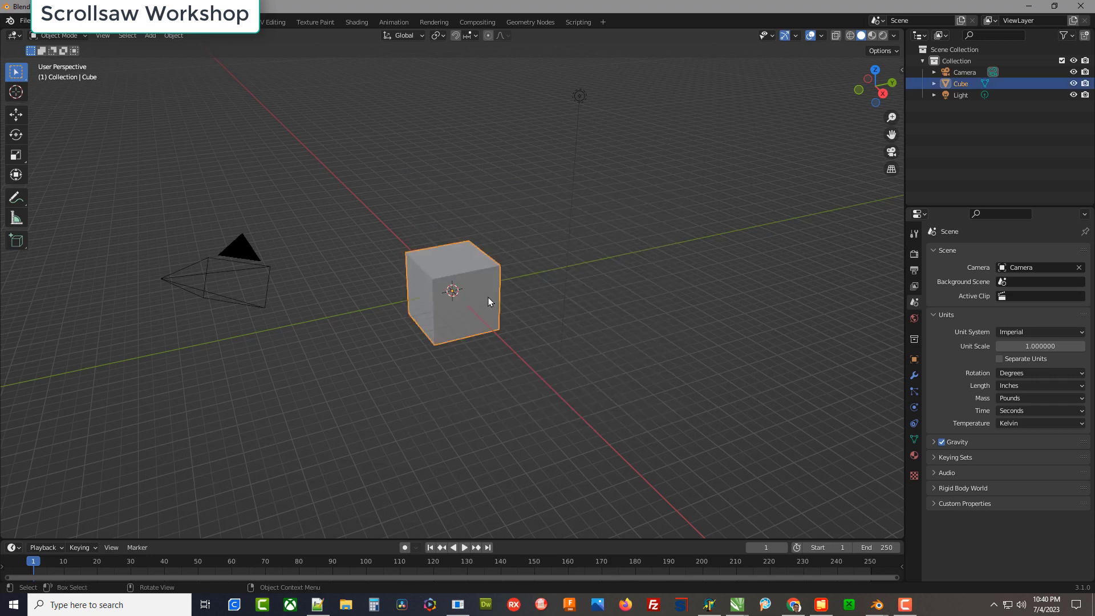
{"action": "key", "text": "Delete"}
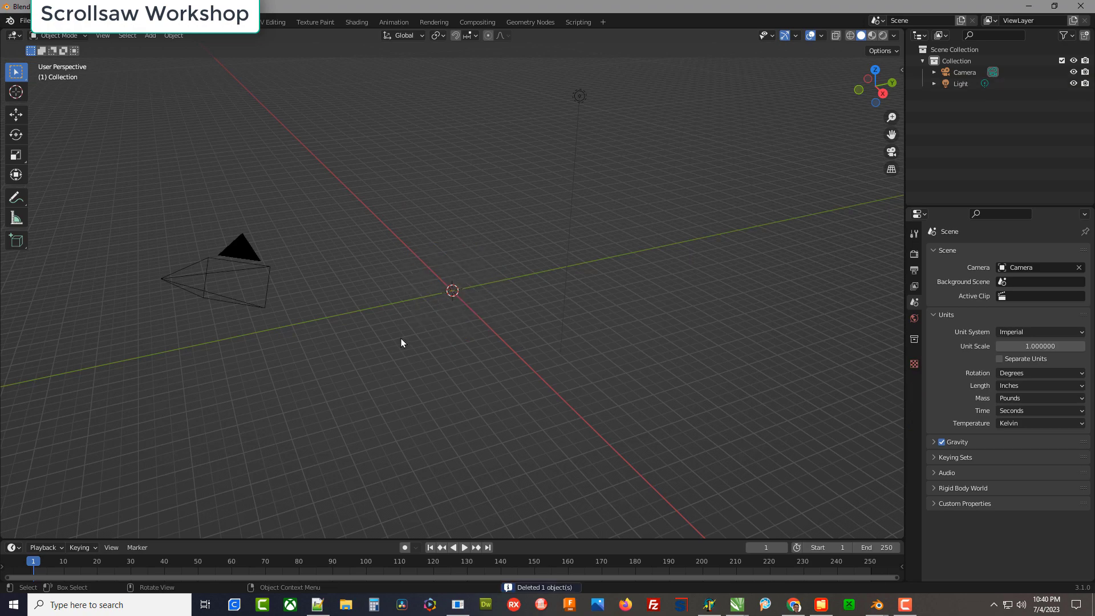
{"action": "middle_click_drag", "start_coordinate": [396, 318], "coordinate": [428, 315]}
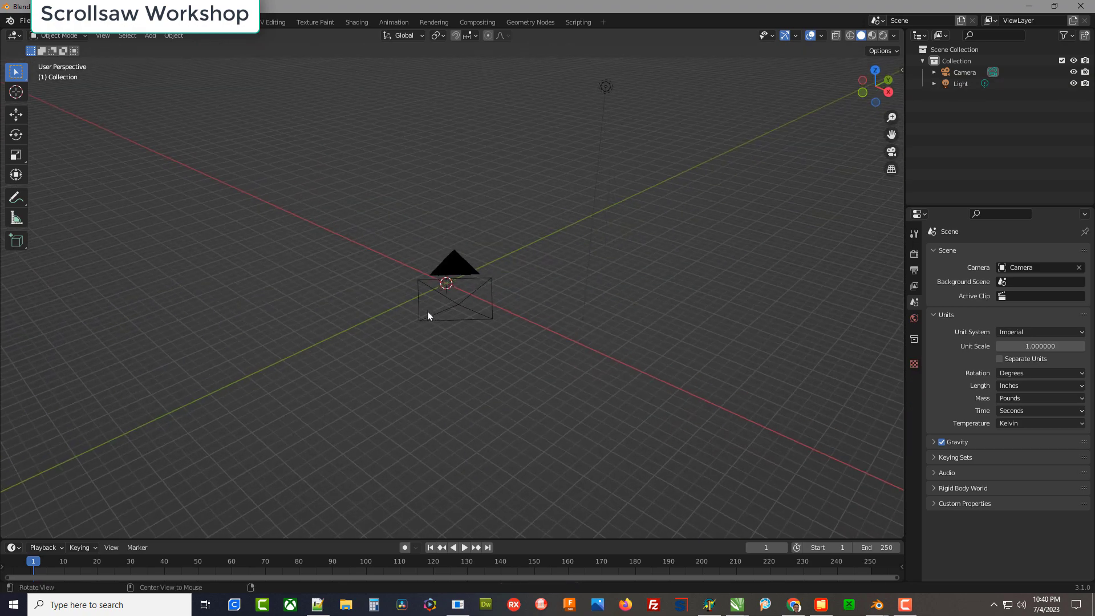
Open the Scalable Vector Graphics import browser in the D:\pix folder.
{"action": "left_click", "coordinate": [24, 21]}
{"action": "mouse_move", "coordinate": [54, 173]}
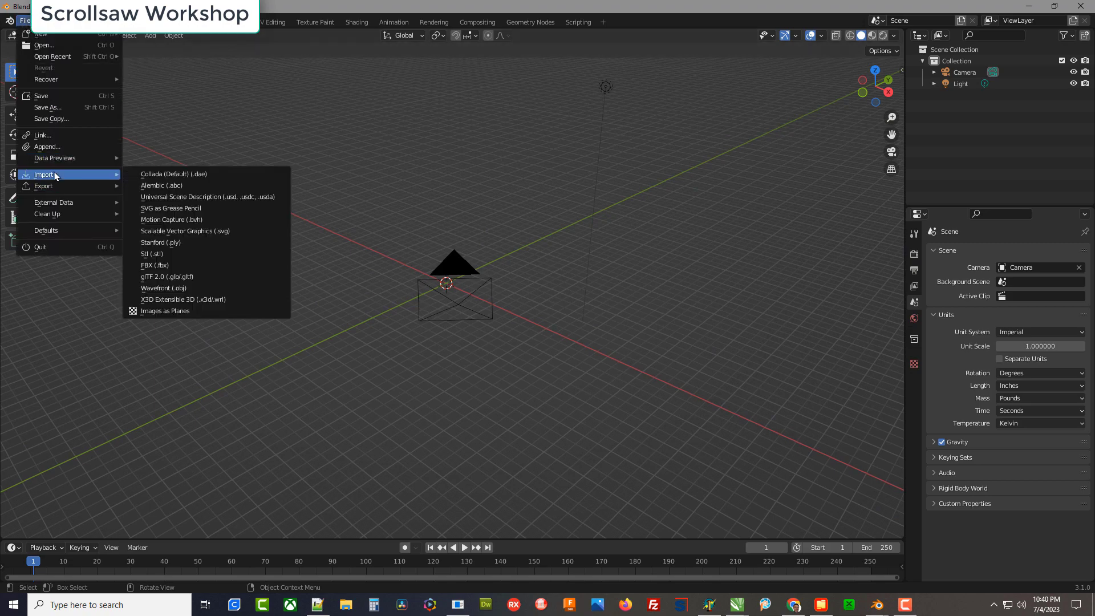
{"action": "left_click", "coordinate": [184, 231]}
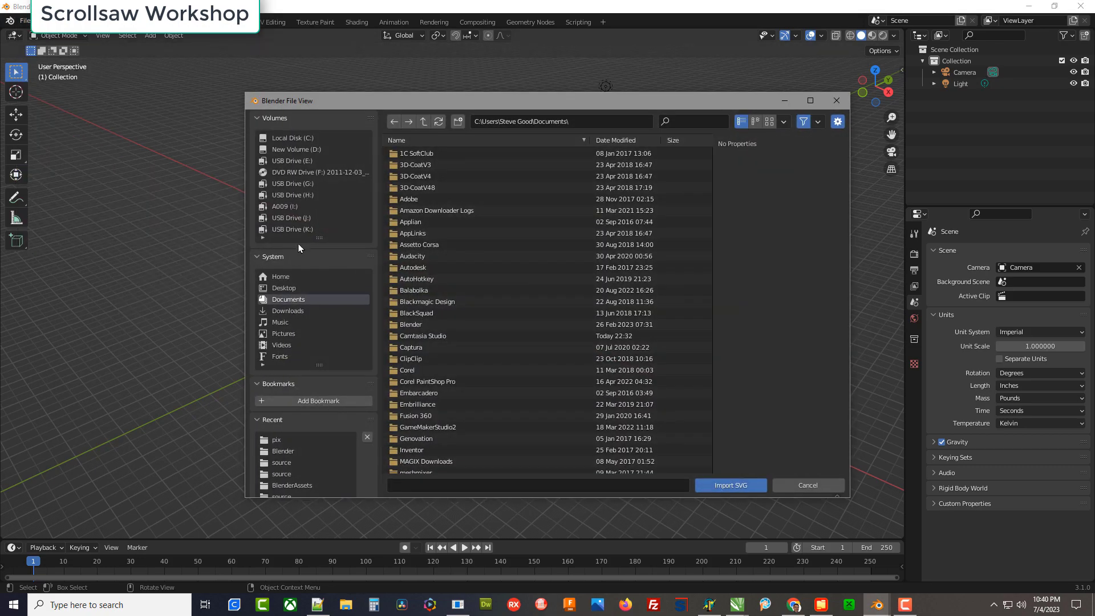
{"action": "left_click", "coordinate": [277, 441]}
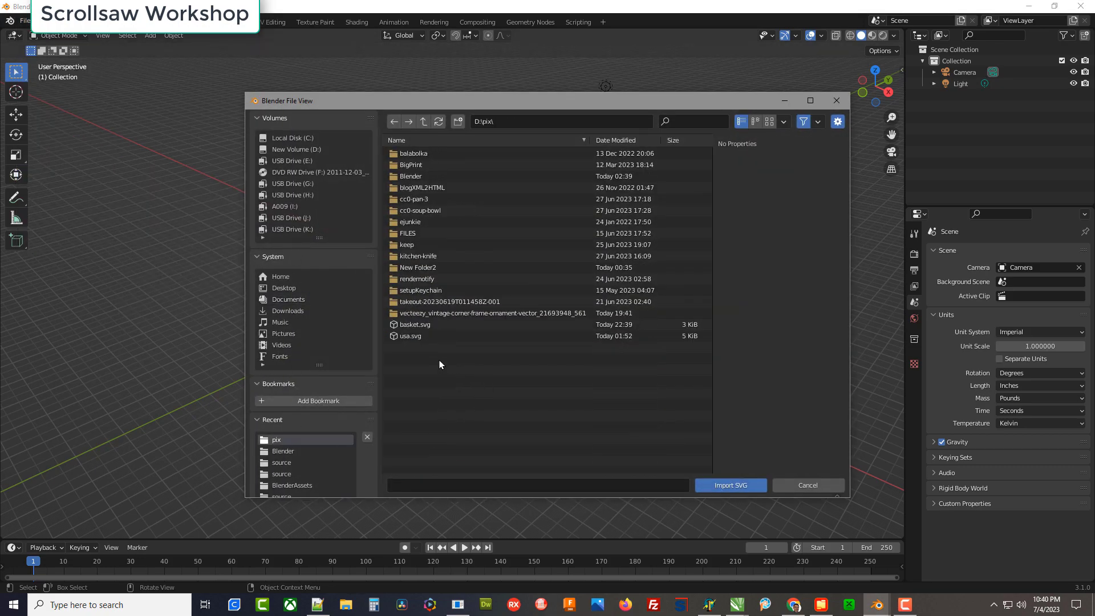
Import basket.svg into the scene and enlarge the Outliner list.
{"action": "left_click", "coordinate": [418, 324]}
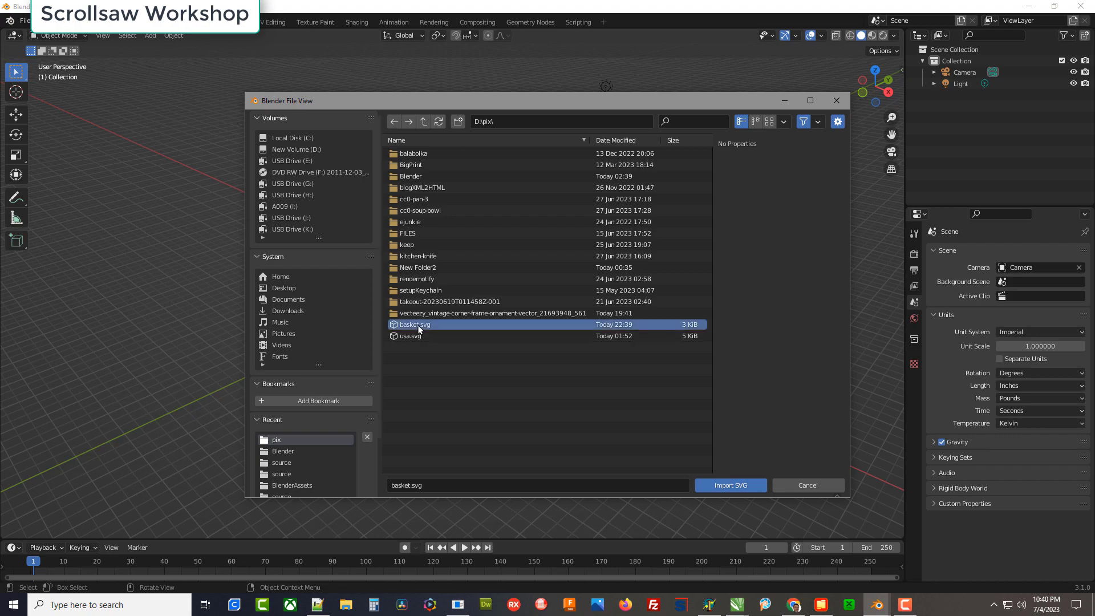
{"action": "left_click", "coordinate": [723, 485]}
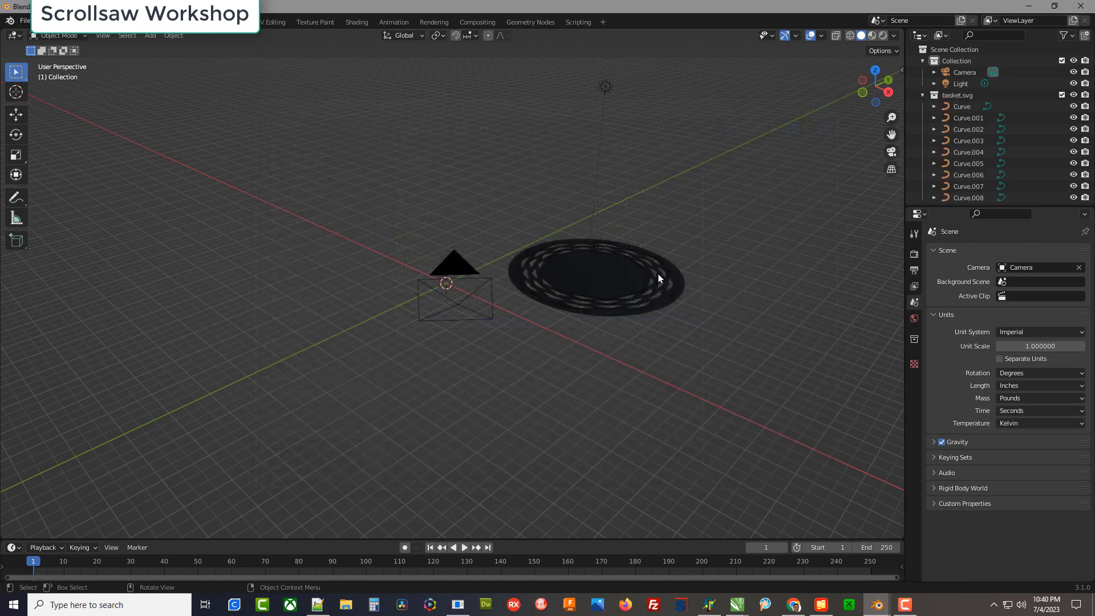
{"action": "left_click_drag", "start_coordinate": [967, 206], "coordinate": [967, 301]}
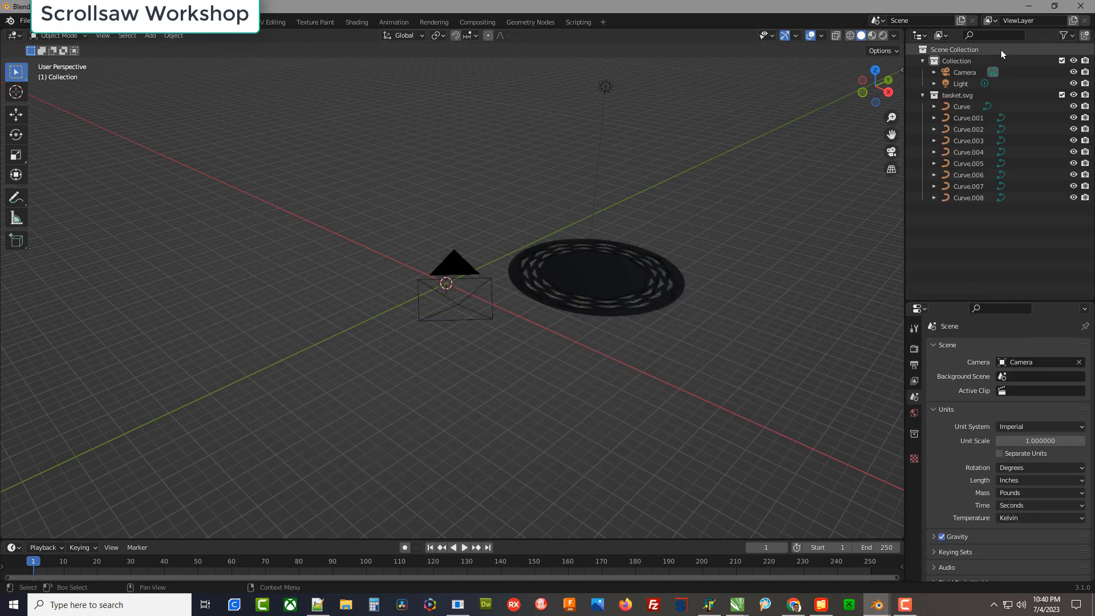
Check each curve from Curve.008 down to Curve, then select the outer ring Curve.008.
{"action": "left_click", "coordinate": [973, 196]}
{"action": "left_click", "coordinate": [973, 187]}
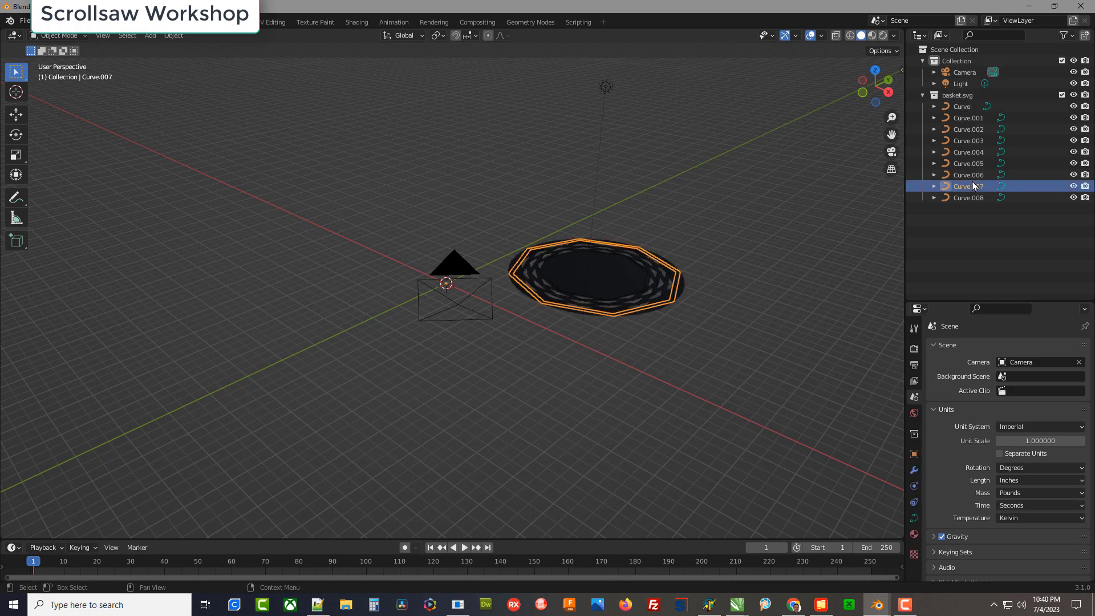
{"action": "left_click", "coordinate": [973, 176]}
{"action": "left_click", "coordinate": [972, 164]}
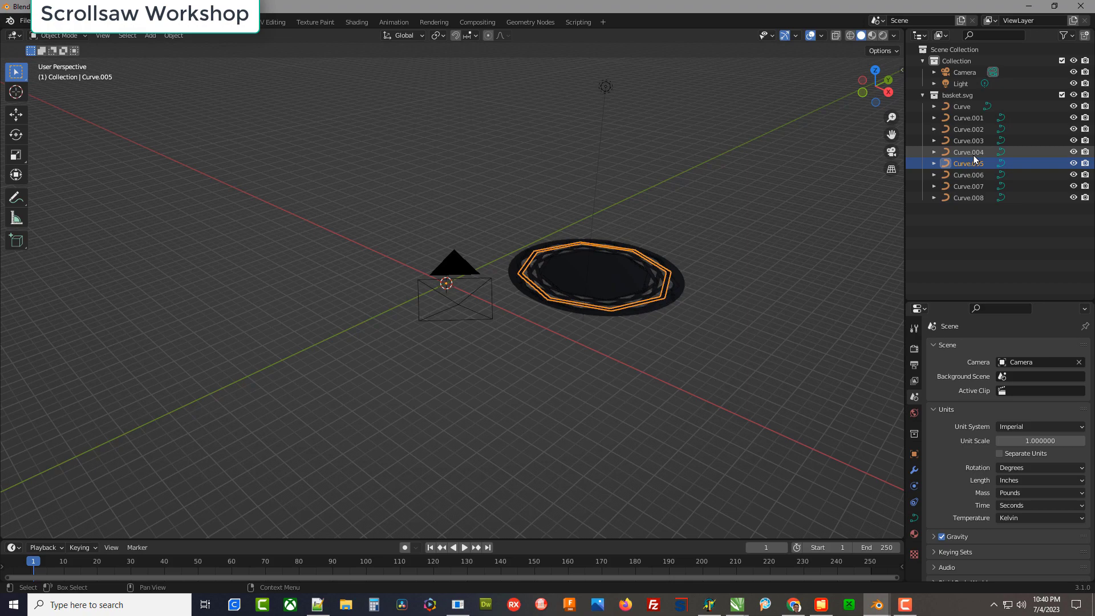
{"action": "left_click", "coordinate": [974, 154]}
{"action": "left_click", "coordinate": [974, 141]}
{"action": "left_click", "coordinate": [973, 132]}
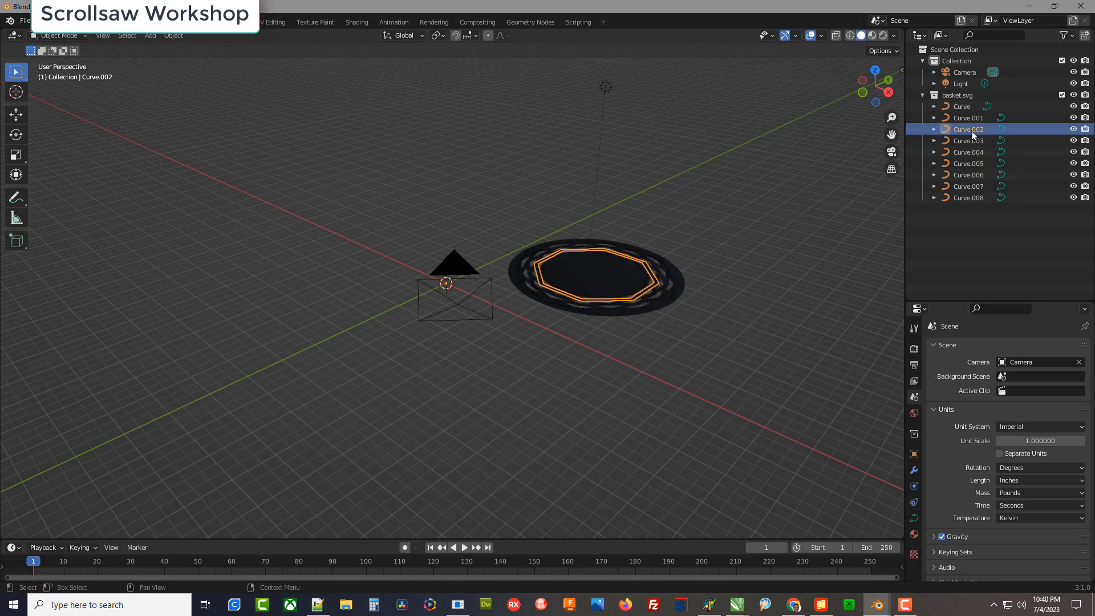
{"action": "left_click", "coordinate": [971, 119]}
{"action": "left_click", "coordinate": [966, 108]}
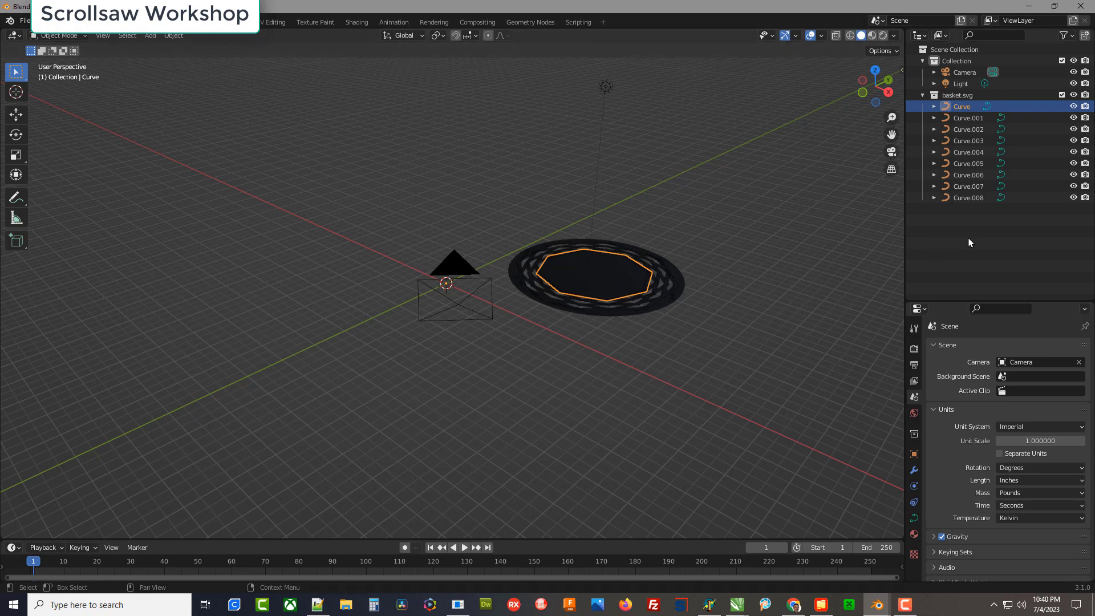
{"action": "left_click", "coordinate": [966, 198]}
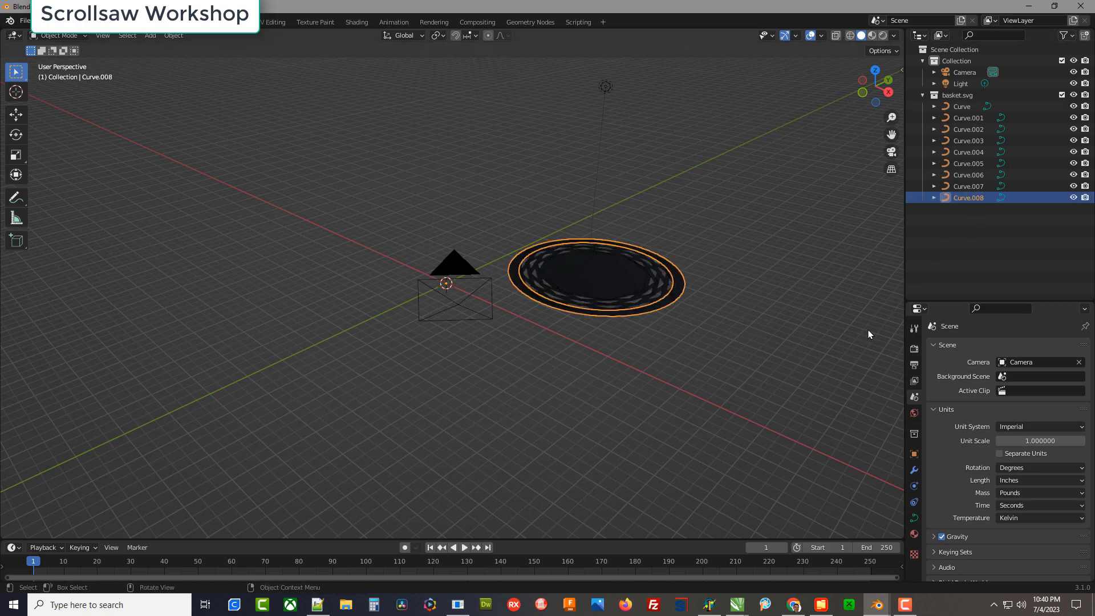
In Object Data Geometry settings, set Extrude to 3 for Curve.008 and Curve.007.
{"action": "left_click", "coordinate": [915, 518]}
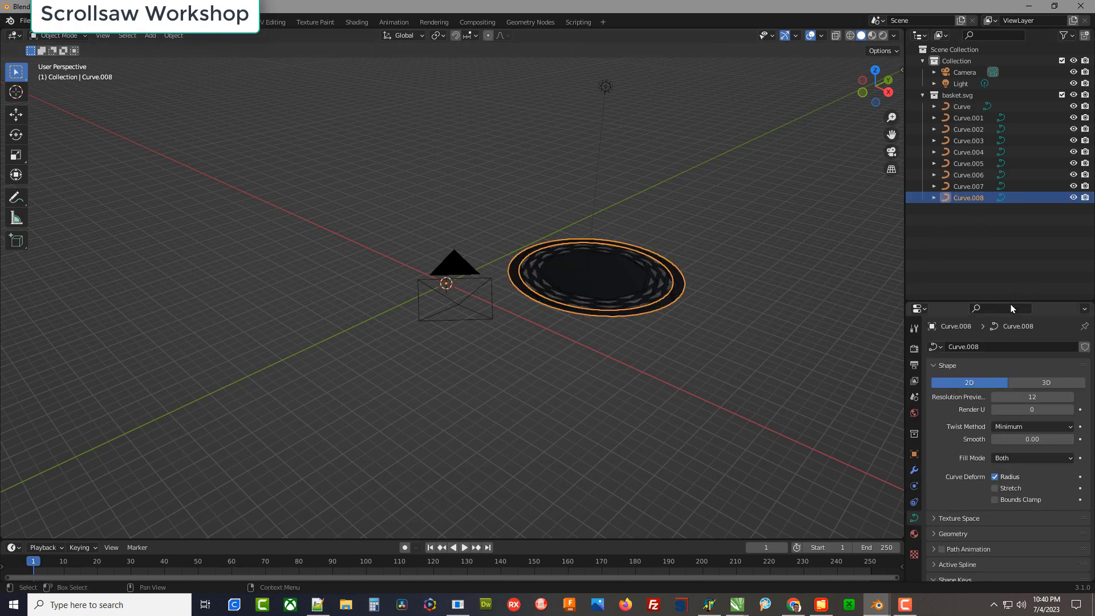
{"action": "left_click_drag", "start_coordinate": [1013, 299], "coordinate": [992, 227]}
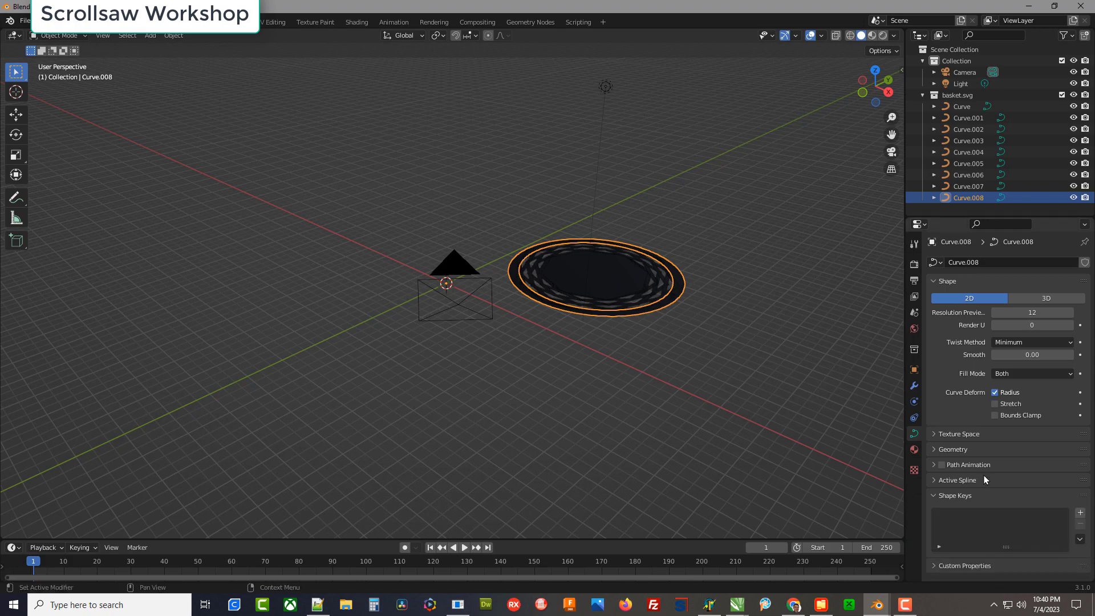
{"action": "left_click", "coordinate": [970, 450]}
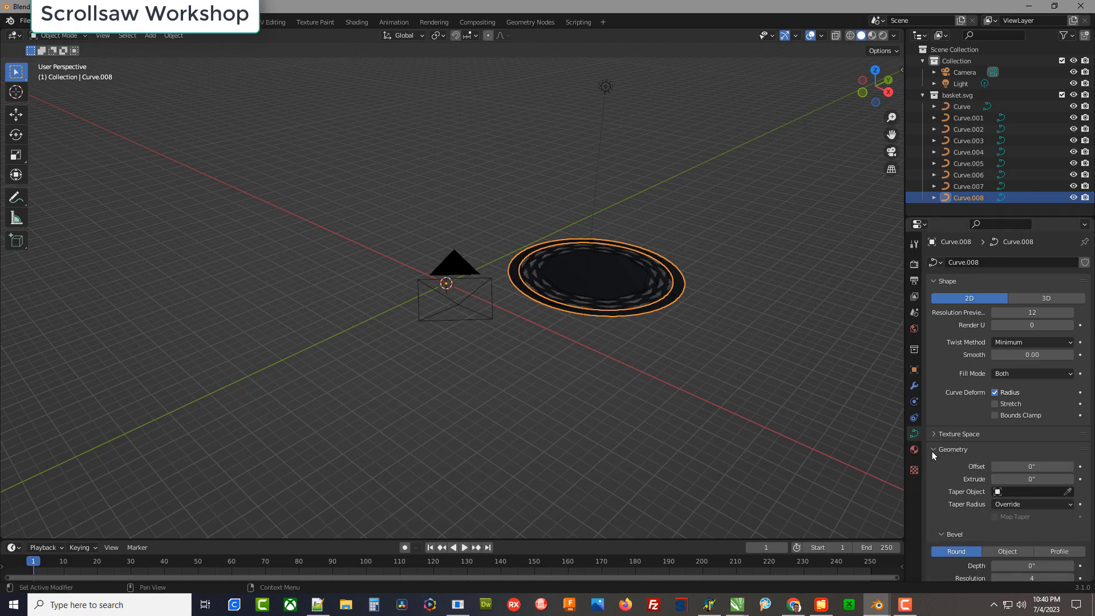
{"action": "left_click", "coordinate": [1020, 478]}
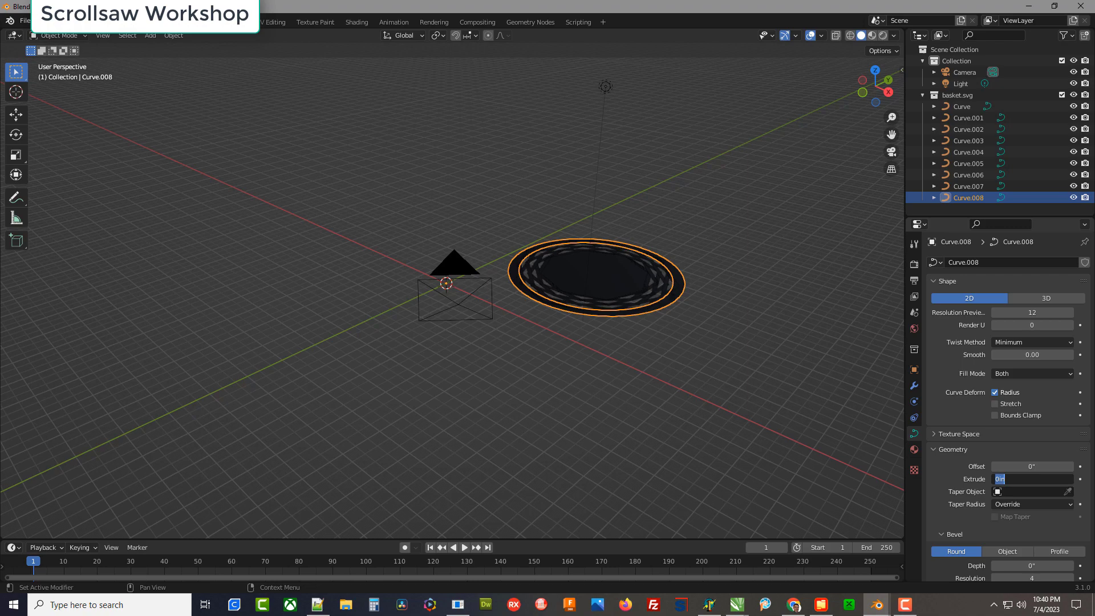
{"action": "key", "text": "Return"}
{"action": "left_click", "coordinate": [968, 185]}
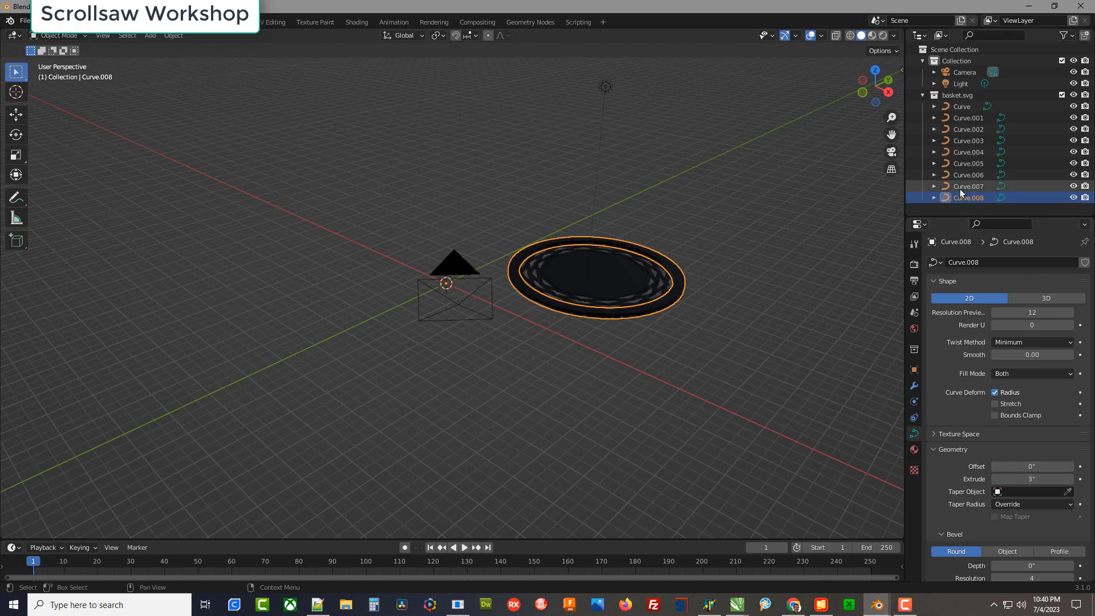
{"action": "left_click", "coordinate": [1033, 478]}
{"action": "type", "text": "3"}
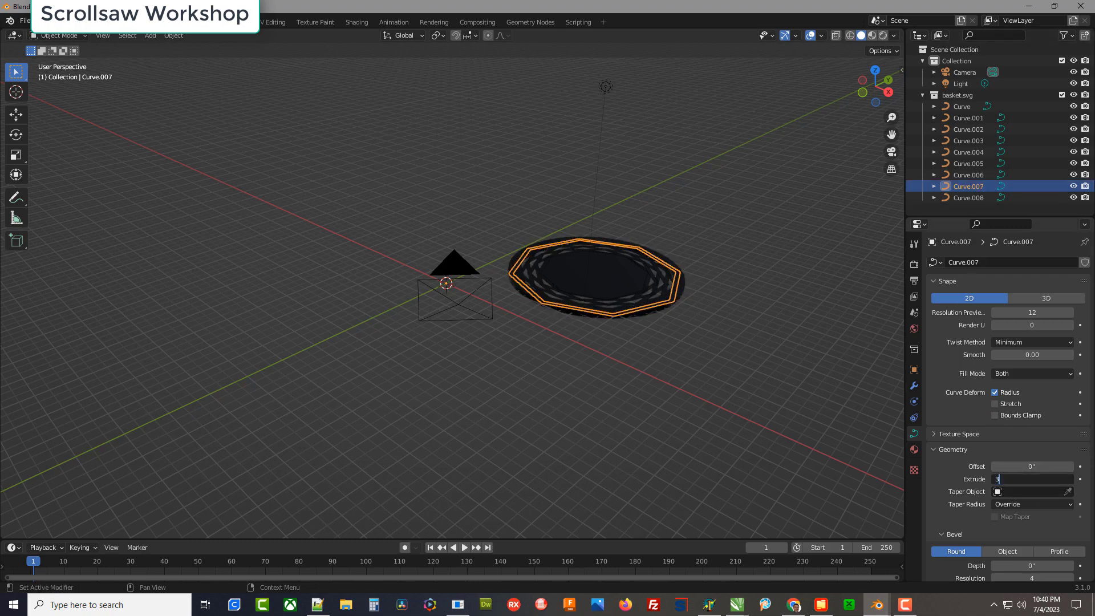
{"action": "key", "text": "Return"}
Set Extrude to 3 on Curve.005, Curve.004 and Curve.003.
{"action": "left_click", "coordinate": [969, 175]}
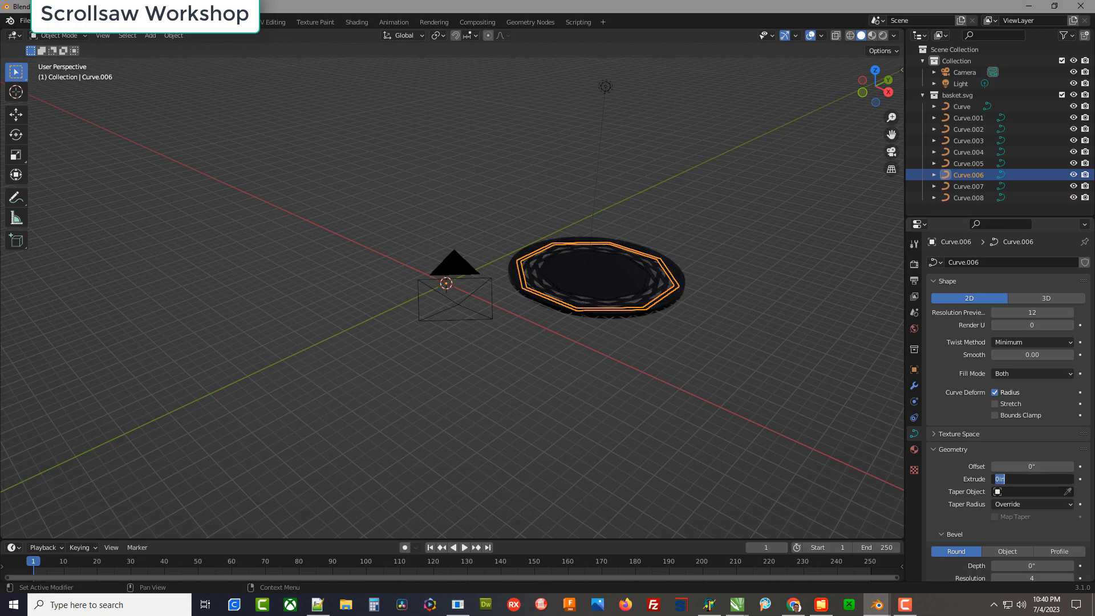
{"action": "left_click", "coordinate": [969, 163]}
{"action": "left_click", "coordinate": [1033, 479]}
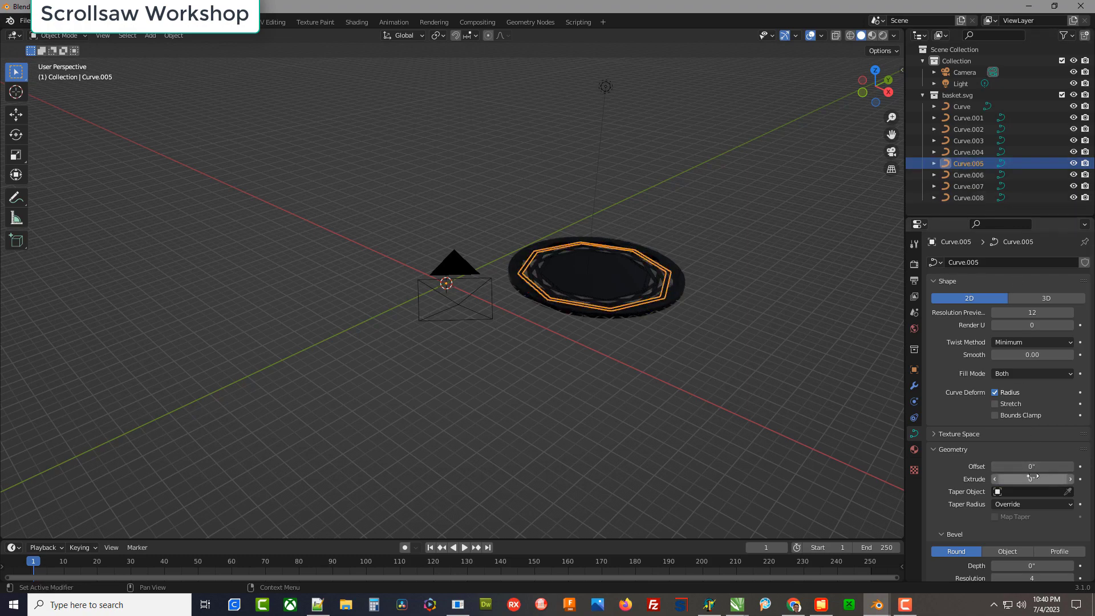
{"action": "type", "text": "3"}
{"action": "key", "text": "Return"}
{"action": "left_click", "coordinate": [968, 151]}
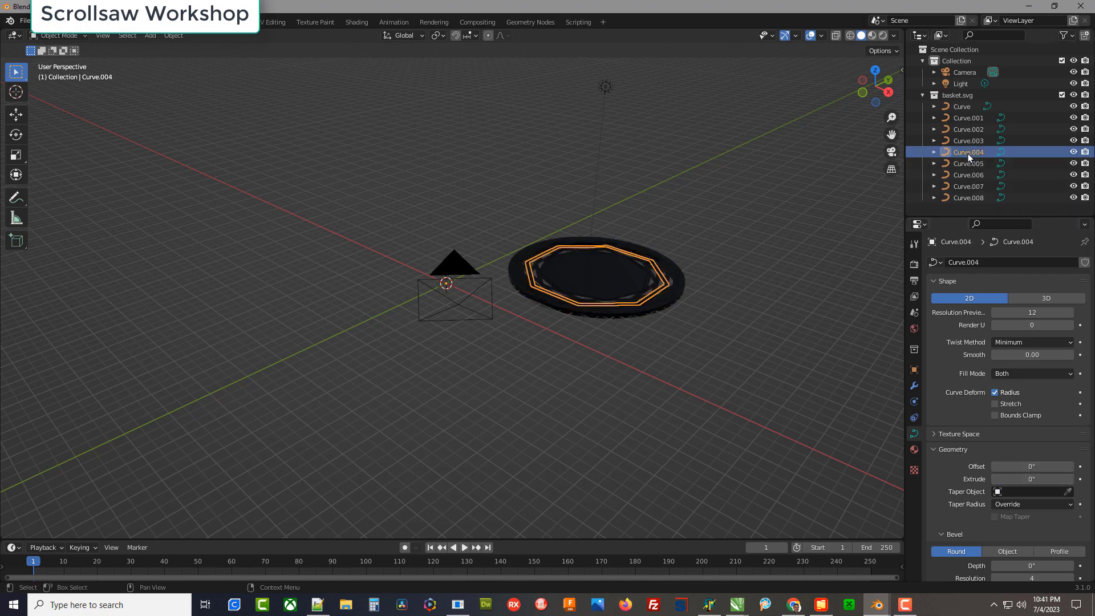
{"action": "left_click", "coordinate": [1033, 479]}
{"action": "type", "text": "3"}
{"action": "key", "text": "Return"}
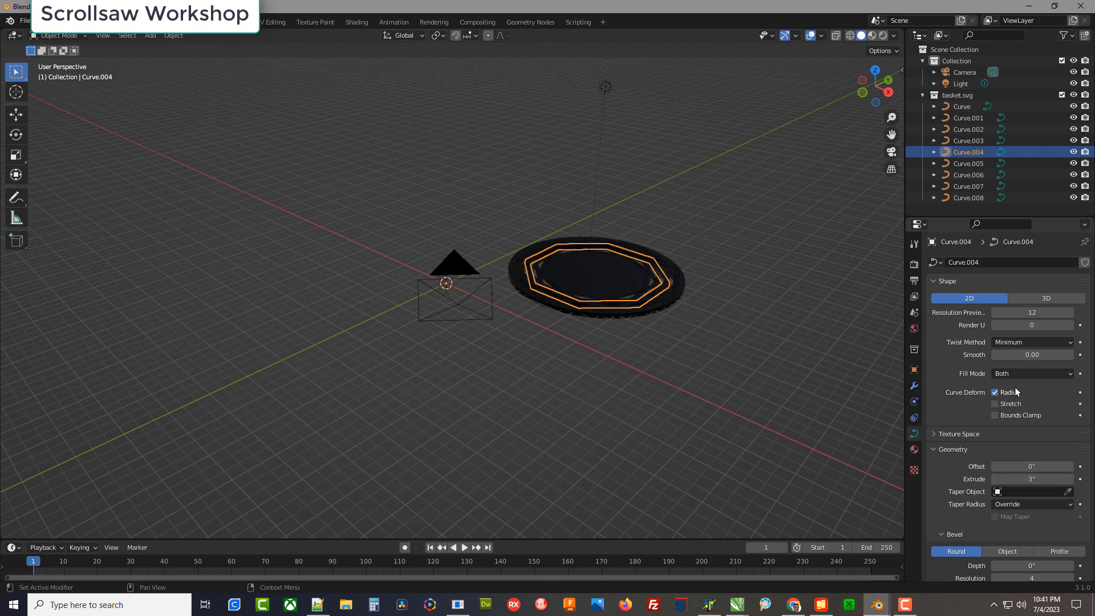
{"action": "left_click", "coordinate": [972, 142]}
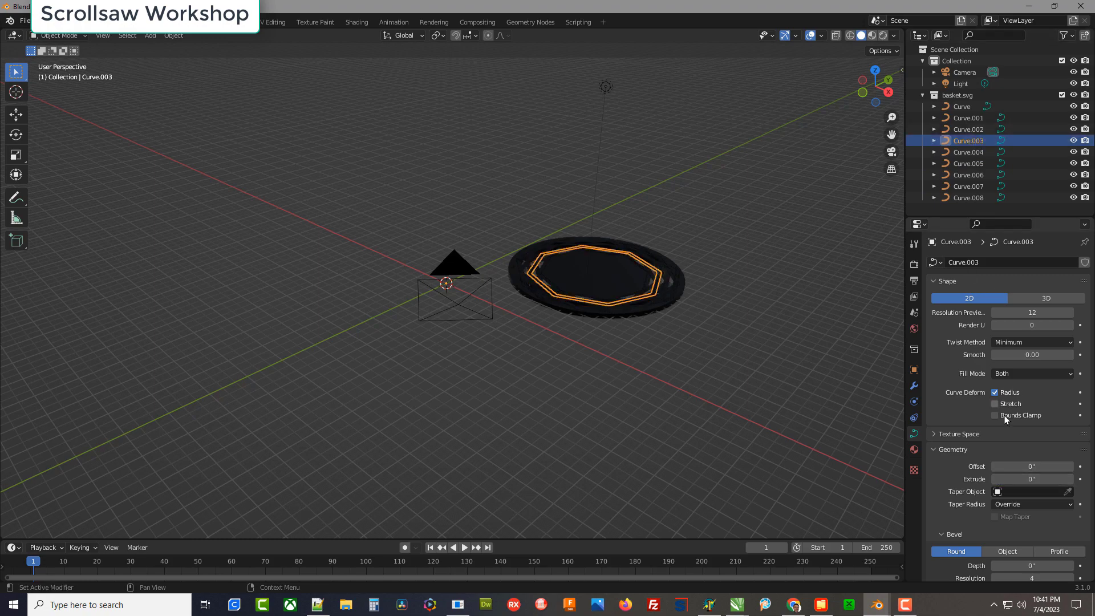
{"action": "left_click", "coordinate": [1032, 478]}
{"action": "type", "text": "3"}
{"action": "key", "text": "Return"}
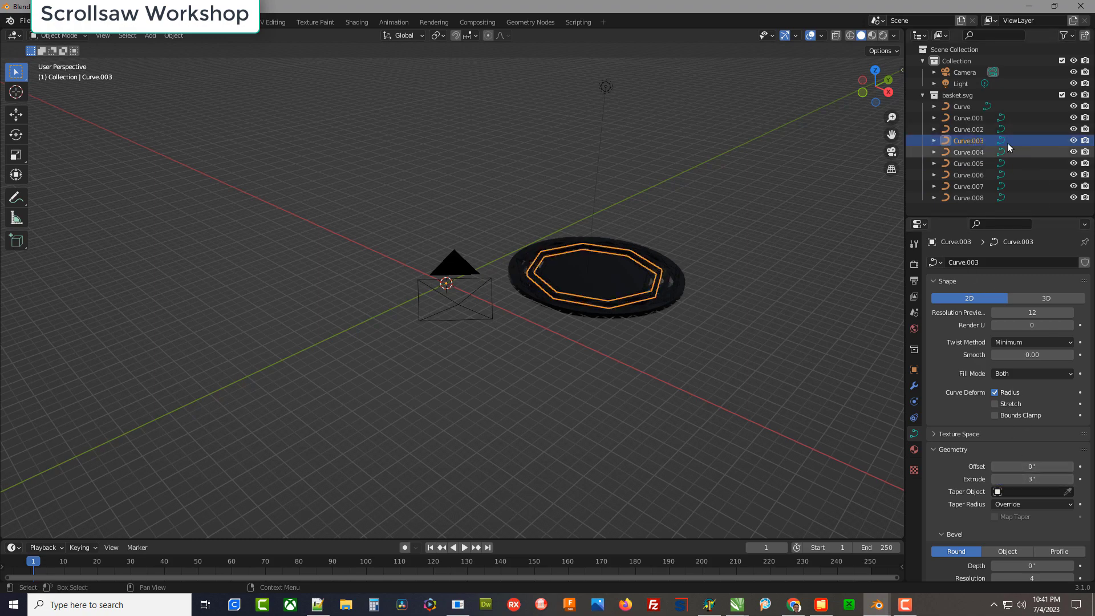
Set Extrude to 3 on Curve.002, Curve.001 and Curve, then reselect Curve.008.
{"action": "left_click", "coordinate": [971, 128]}
{"action": "left_click", "coordinate": [1032, 478]}
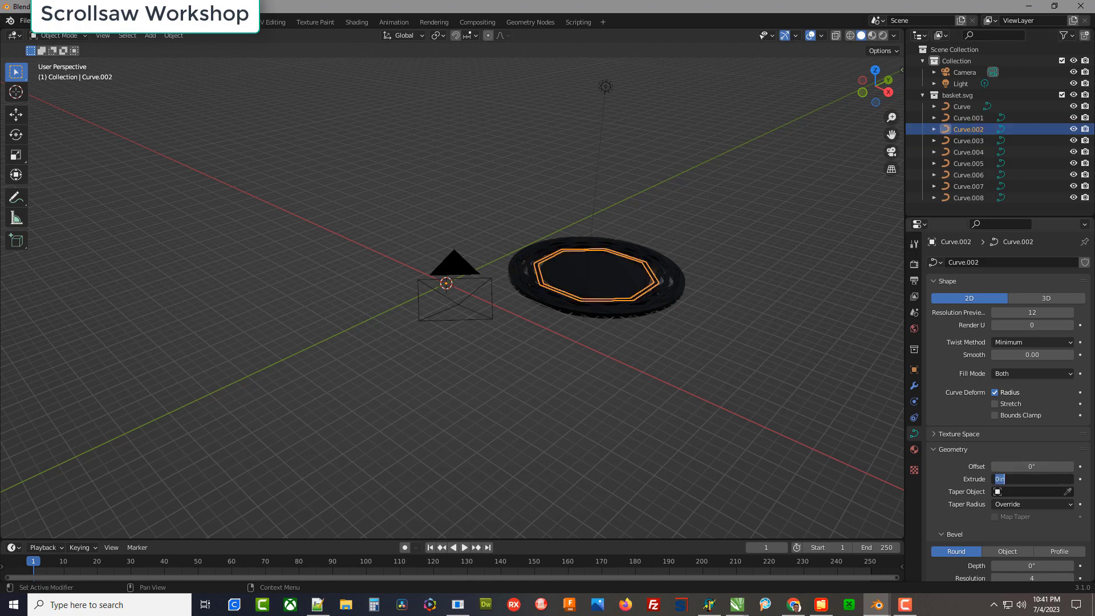
{"action": "type", "text": "3"}
{"action": "key", "text": "Return"}
{"action": "left_click", "coordinate": [969, 118]}
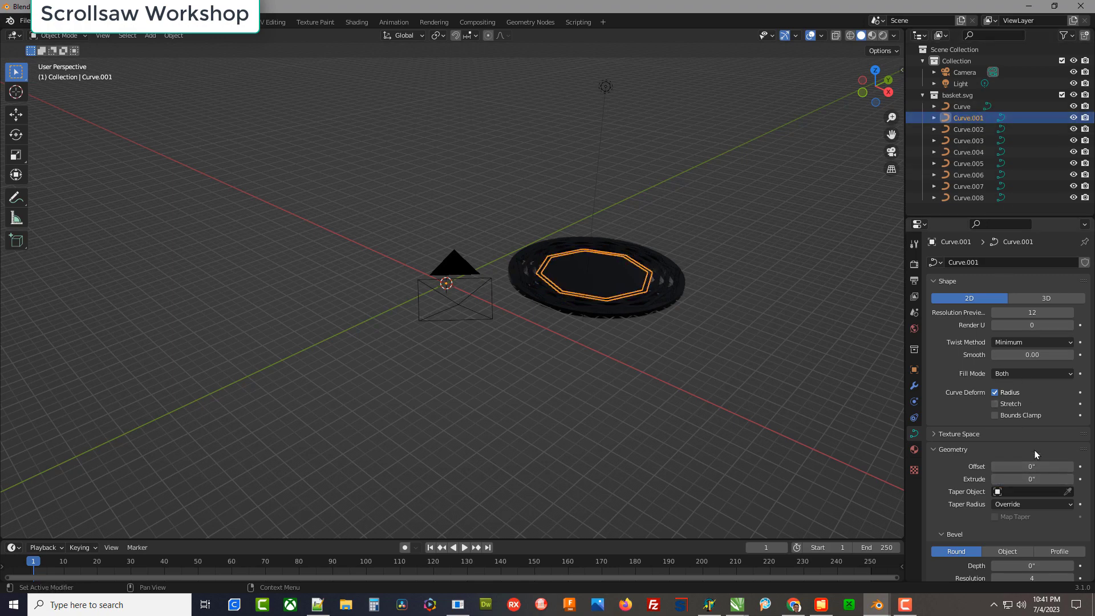
{"action": "left_click", "coordinate": [1032, 479]}
{"action": "type", "text": "3"}
{"action": "key", "text": "Return"}
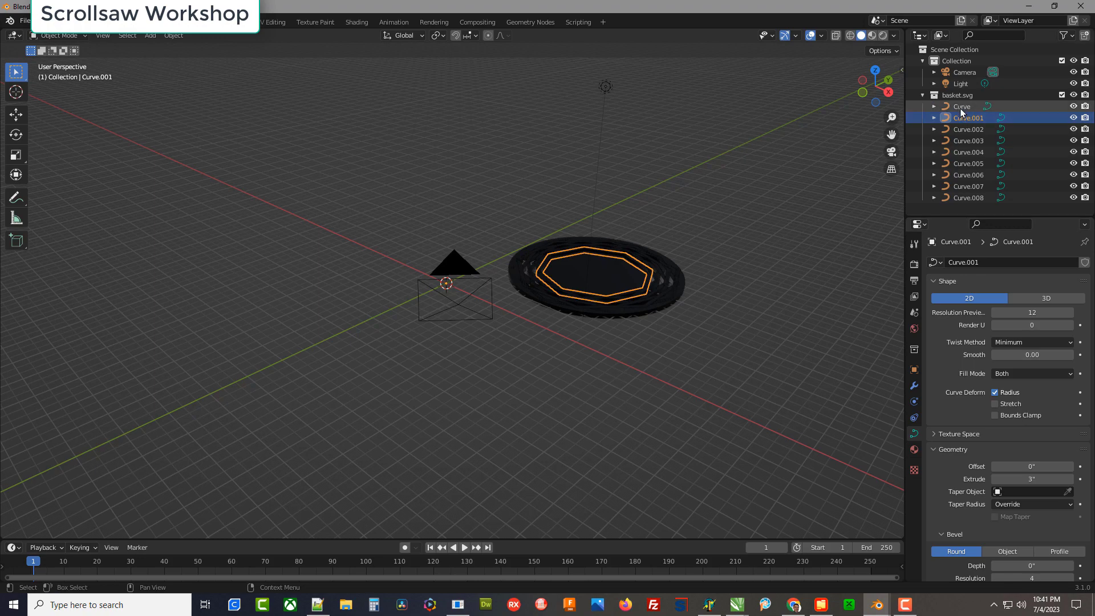
{"action": "left_click", "coordinate": [962, 106]}
{"action": "left_click", "coordinate": [1033, 478]}
{"action": "type", "text": "3"}
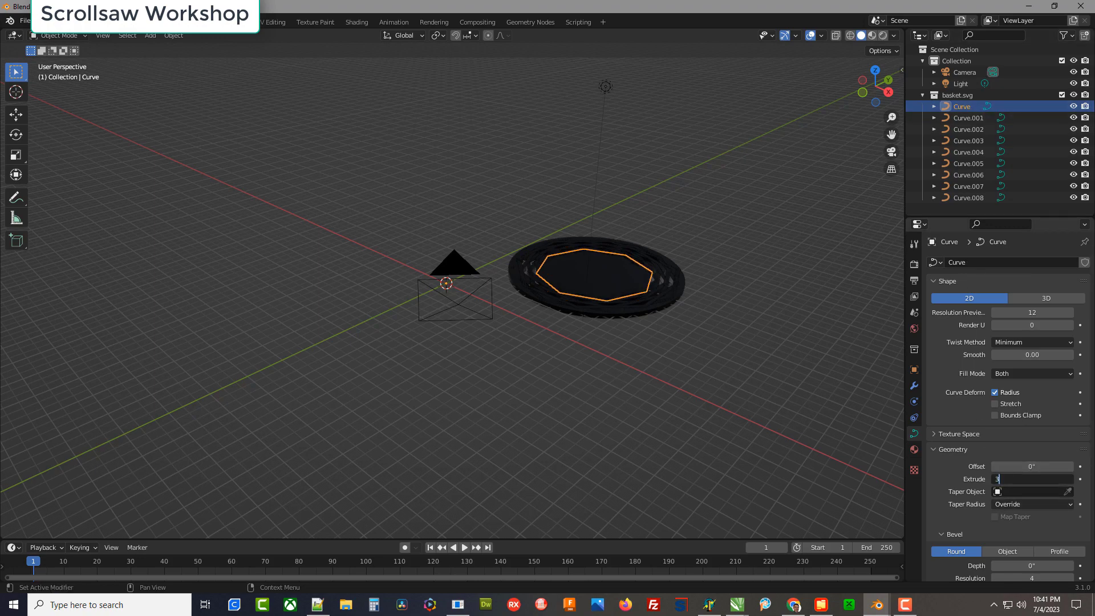
{"action": "key", "text": "Return"}
{"action": "left_click", "coordinate": [679, 458]}
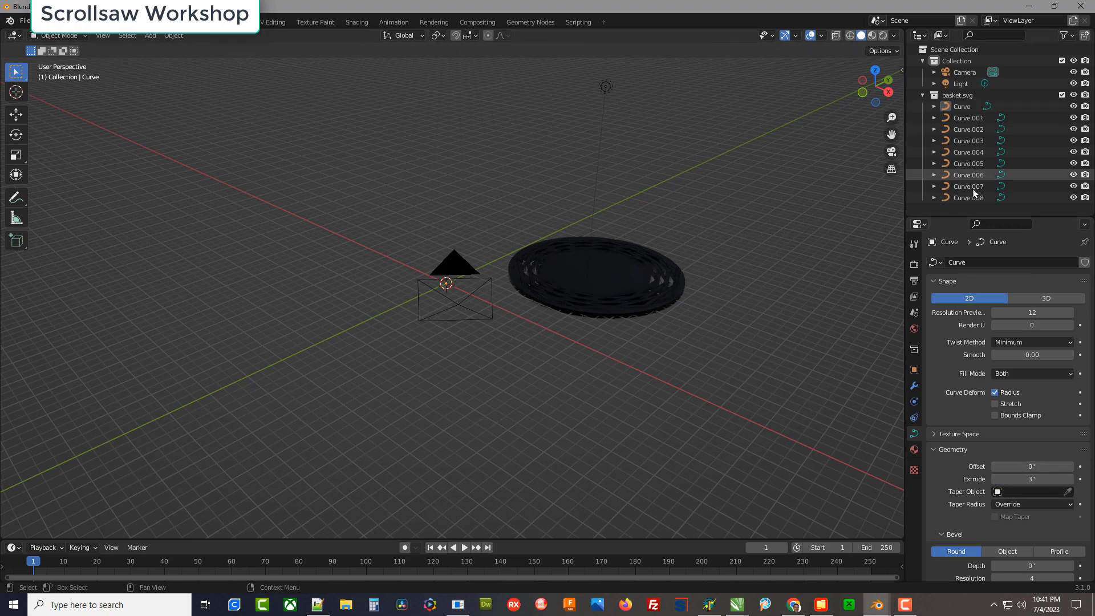
{"action": "left_click", "coordinate": [979, 198]}
With the Move tool, lift Curve.008 to the top, then Curve.007 and Curve.006 beneath it.
{"action": "scroll", "coordinate": [530, 325], "scroll_direction": "down", "scroll_amount": 2}
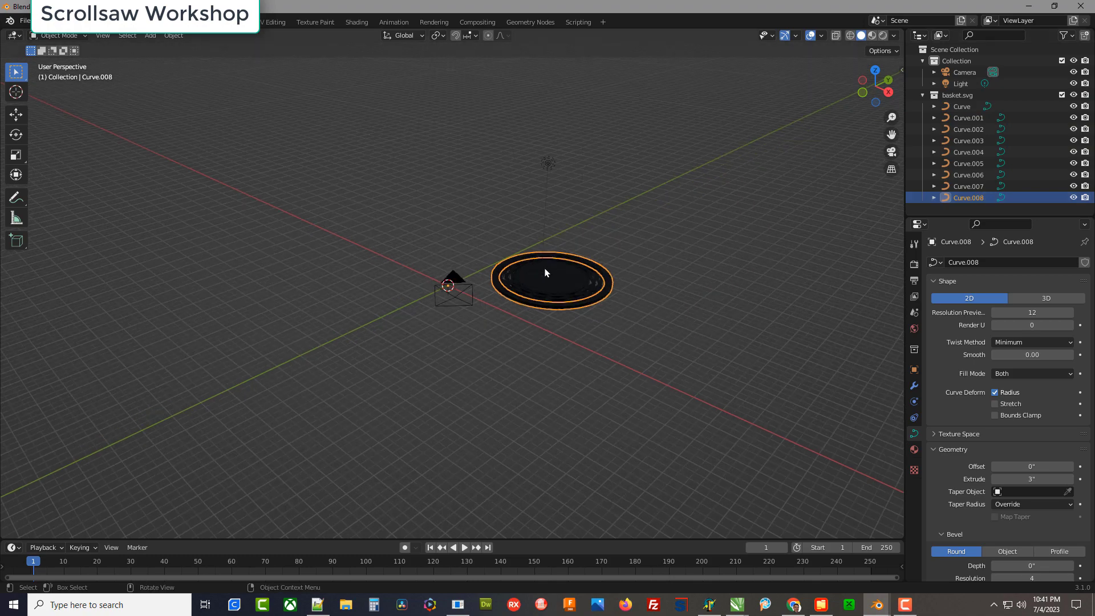
{"action": "left_click", "coordinate": [16, 115]}
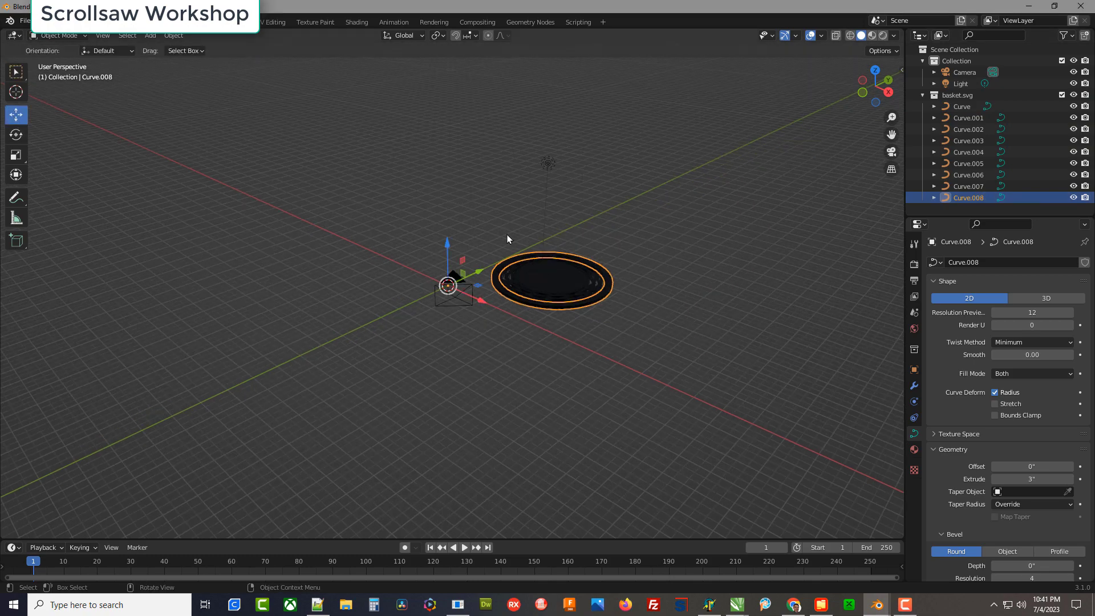
{"action": "left_click_drag", "start_coordinate": [448, 246], "coordinate": [448, 119]}
{"action": "scroll", "coordinate": [472, 231], "scroll_direction": "down", "scroll_amount": 4}
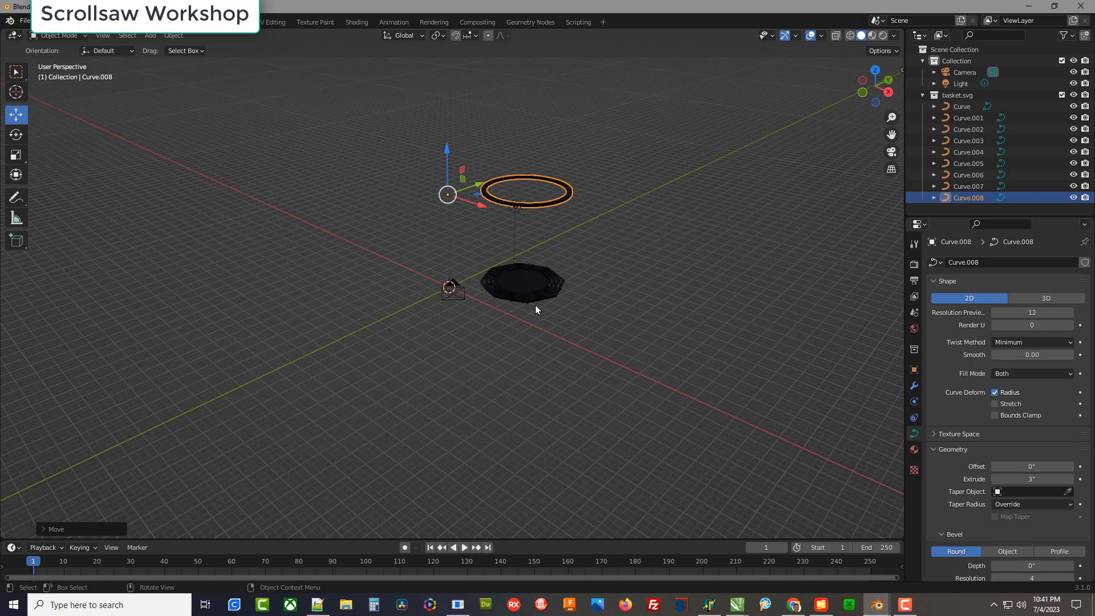
{"action": "left_click_drag", "start_coordinate": [447, 178], "coordinate": [447, 89]}
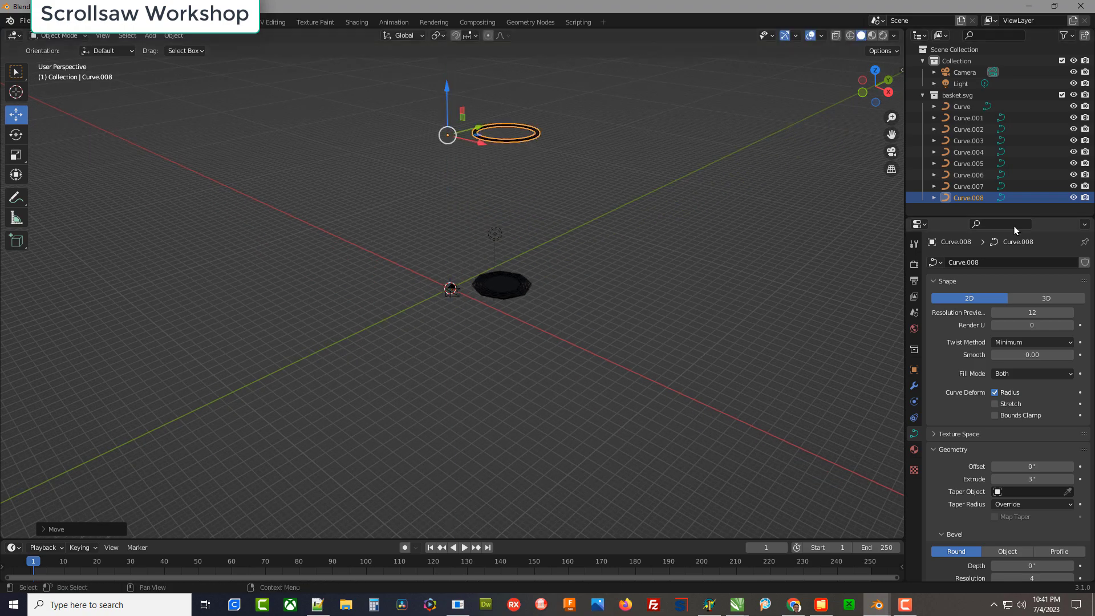
{"action": "left_click", "coordinate": [958, 186]}
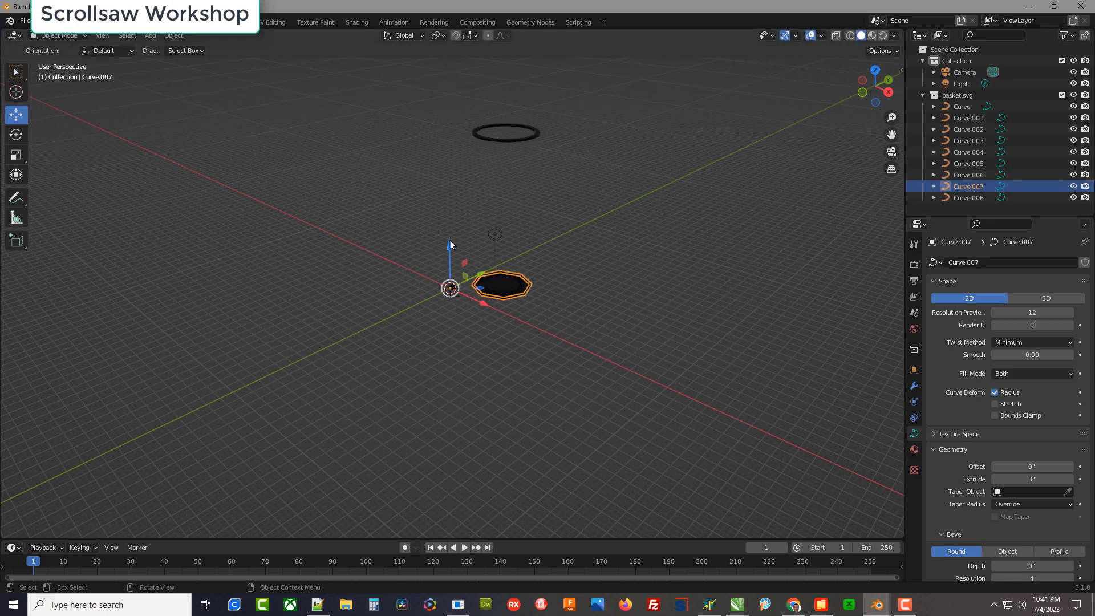
{"action": "left_click_drag", "start_coordinate": [450, 244], "coordinate": [456, 98]}
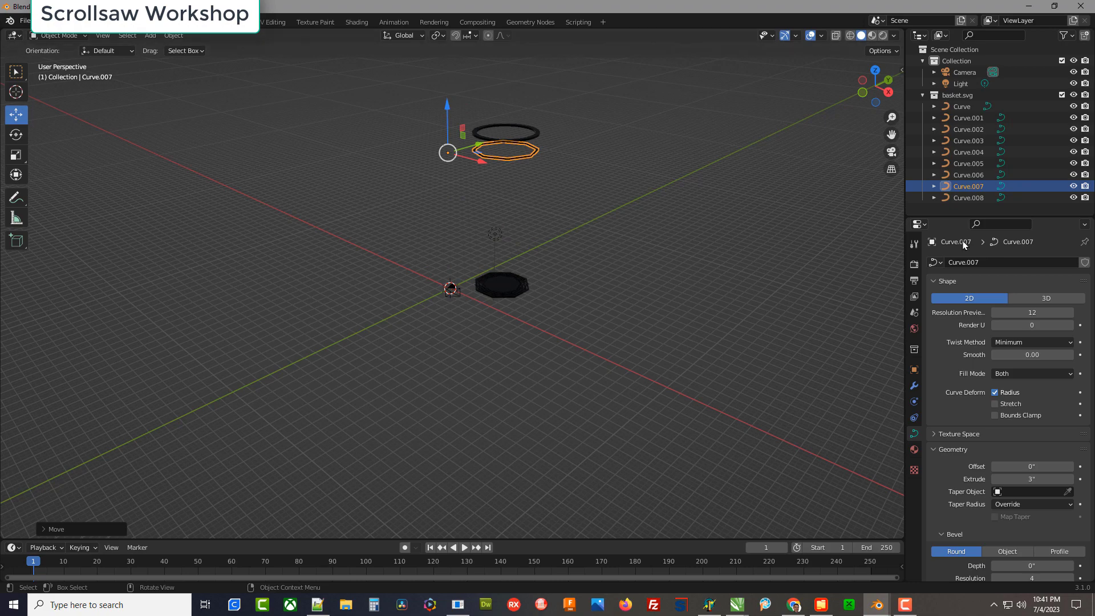
{"action": "left_click", "coordinate": [959, 175]}
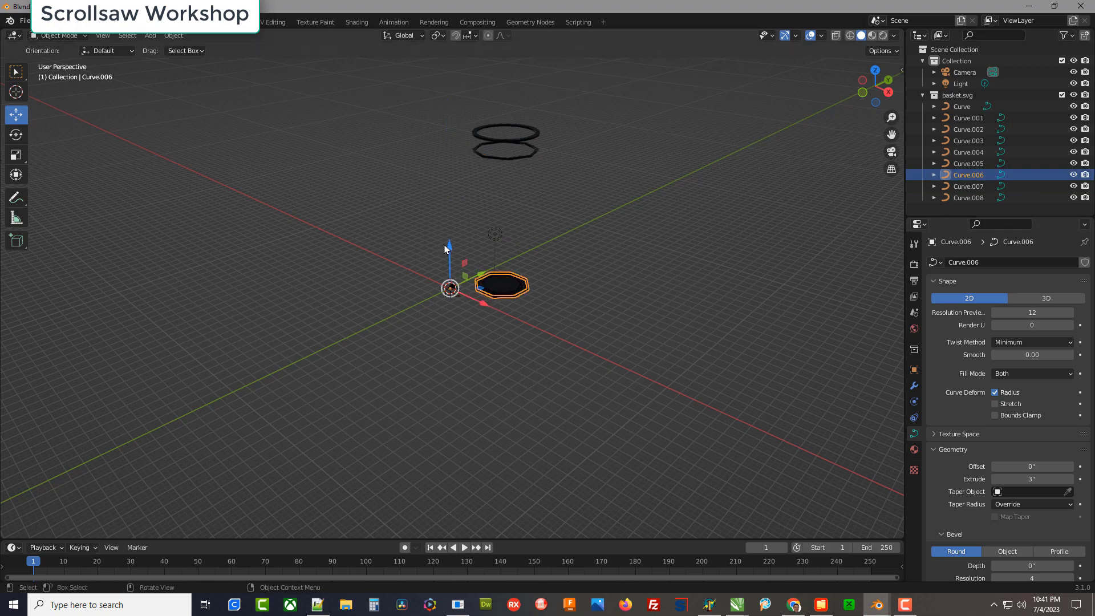
{"action": "left_click_drag", "start_coordinate": [447, 246], "coordinate": [442, 129]}
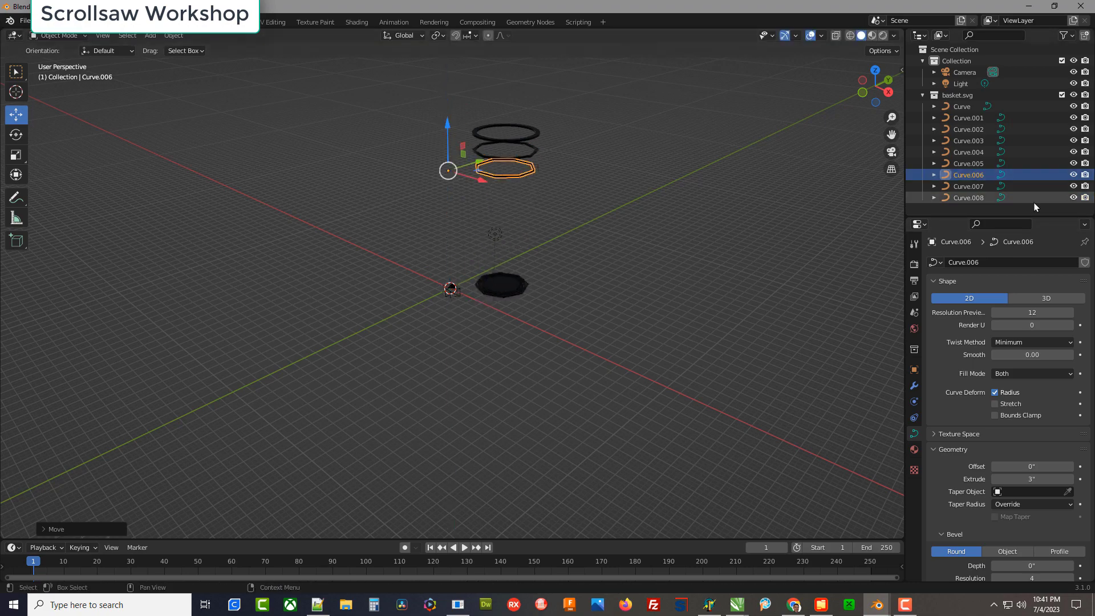
Lift Curve.005, Curve.004, Curve.003 and Curve.002 into the stack beneath the upper rings.
{"action": "left_click", "coordinate": [968, 164]}
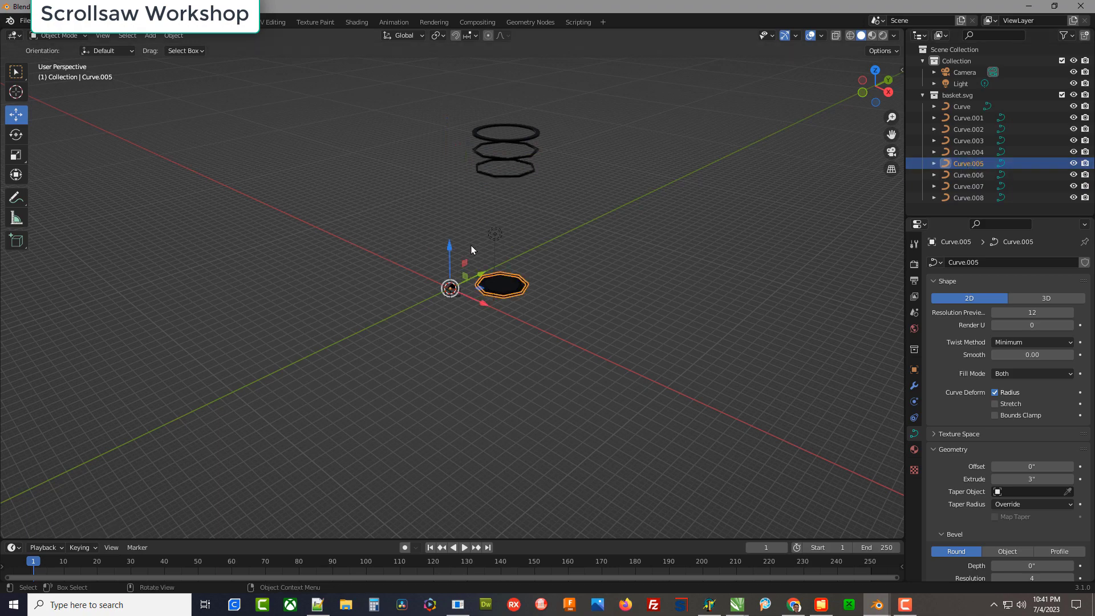
{"action": "left_click_drag", "start_coordinate": [451, 248], "coordinate": [449, 151]}
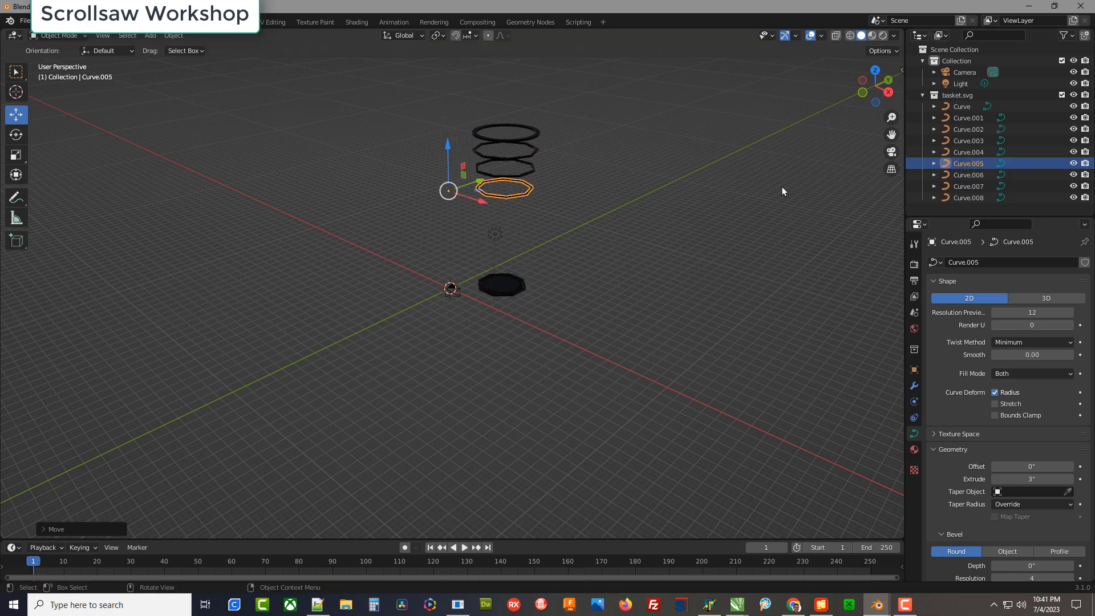
{"action": "left_click", "coordinate": [962, 152]}
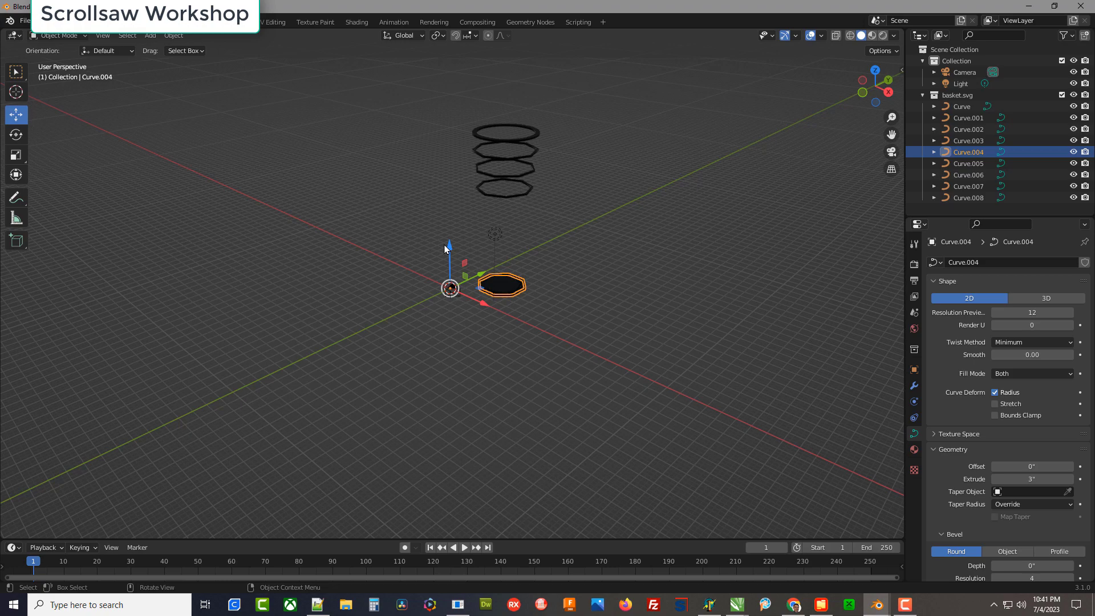
{"action": "left_click_drag", "start_coordinate": [447, 248], "coordinate": [449, 167]}
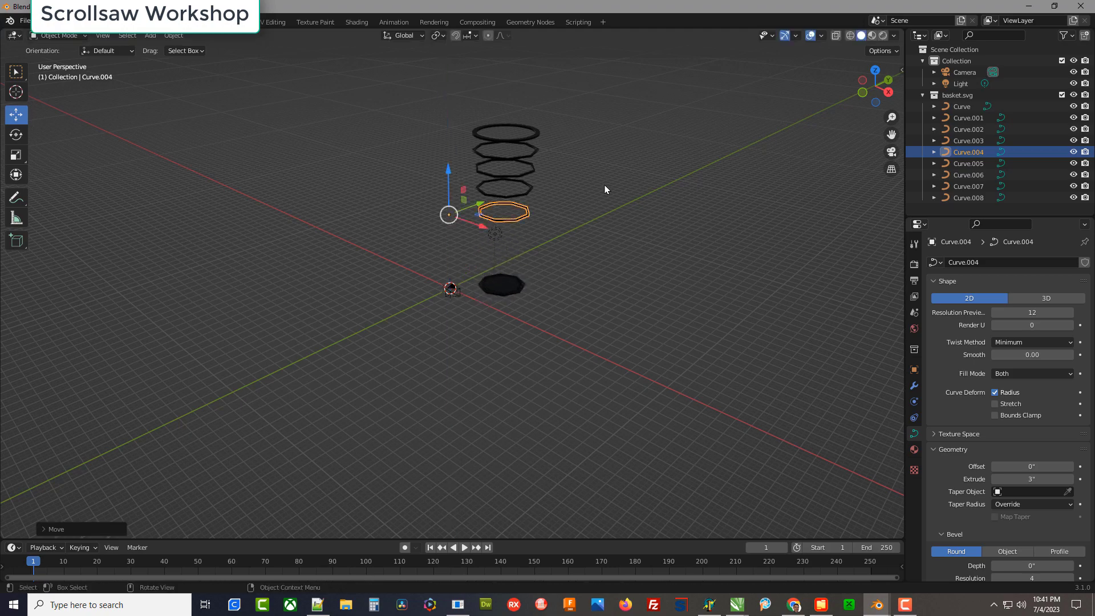
{"action": "left_click", "coordinate": [970, 141]}
{"action": "left_click_drag", "start_coordinate": [450, 253], "coordinate": [449, 194]}
{"action": "left_click", "coordinate": [970, 130]}
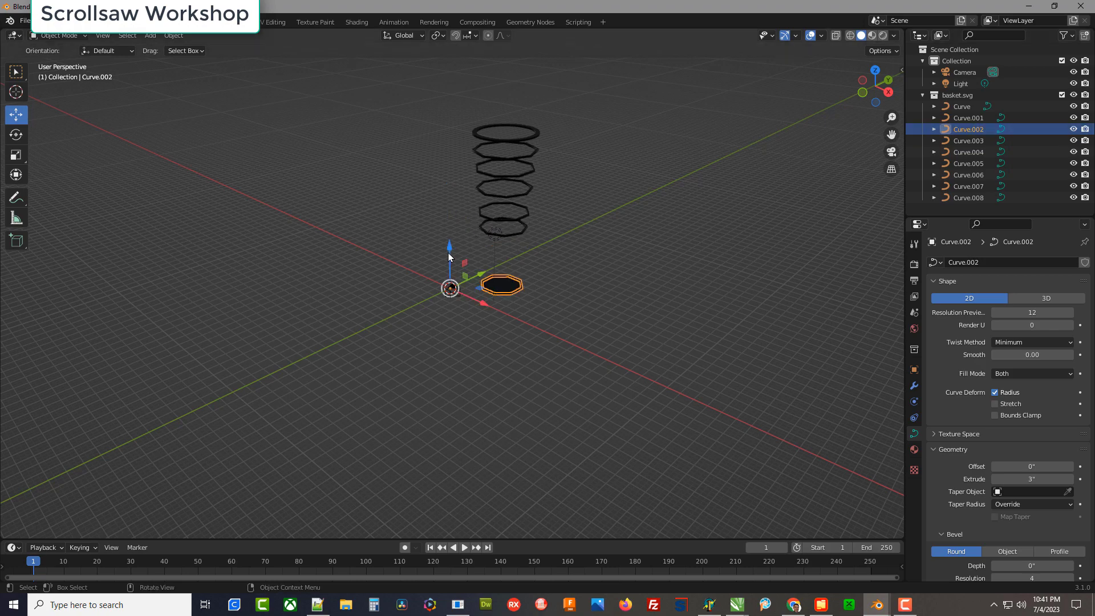
{"action": "left_click_drag", "start_coordinate": [448, 252], "coordinate": [449, 225]}
{"action": "left_click", "coordinate": [979, 119]}
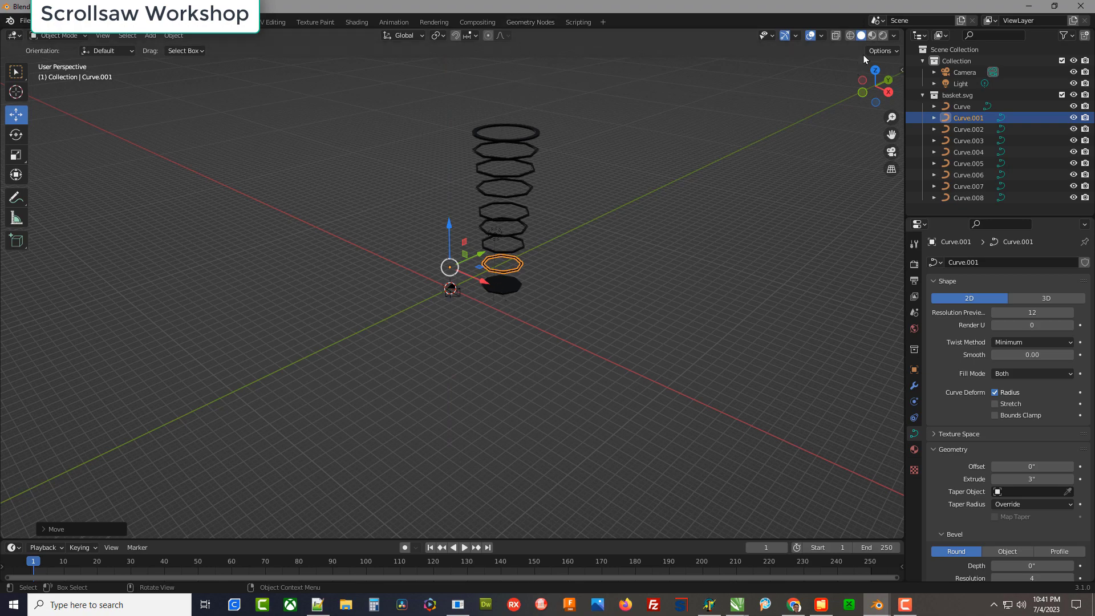
Switch the viewport to Rendered shading and set snapping to Face.
{"action": "key", "text": "z"}
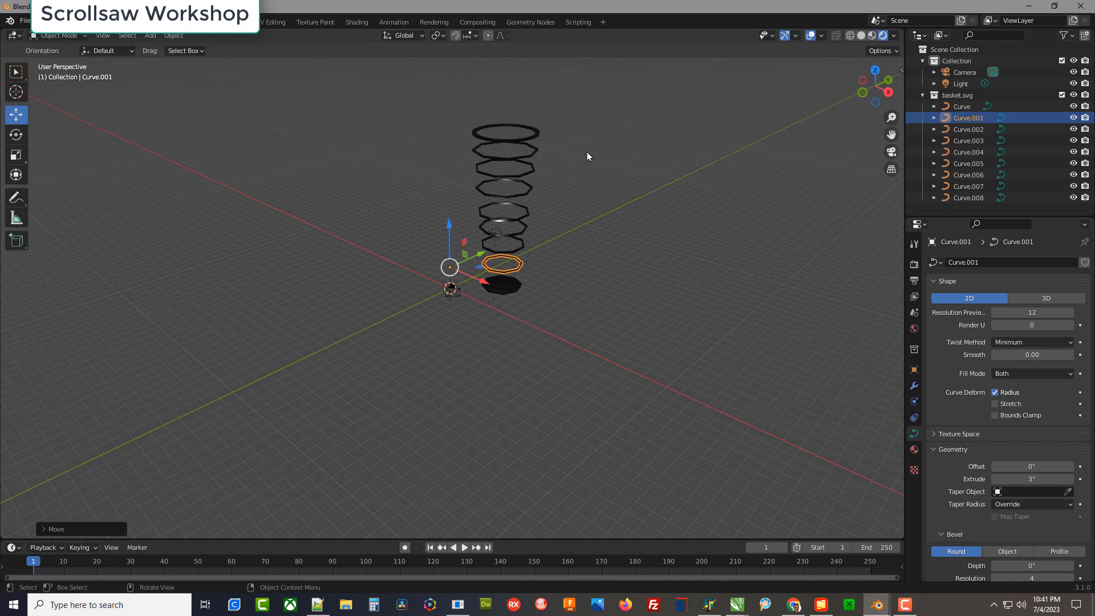
{"action": "left_click", "coordinate": [466, 73]}
{"action": "left_click", "coordinate": [475, 36]}
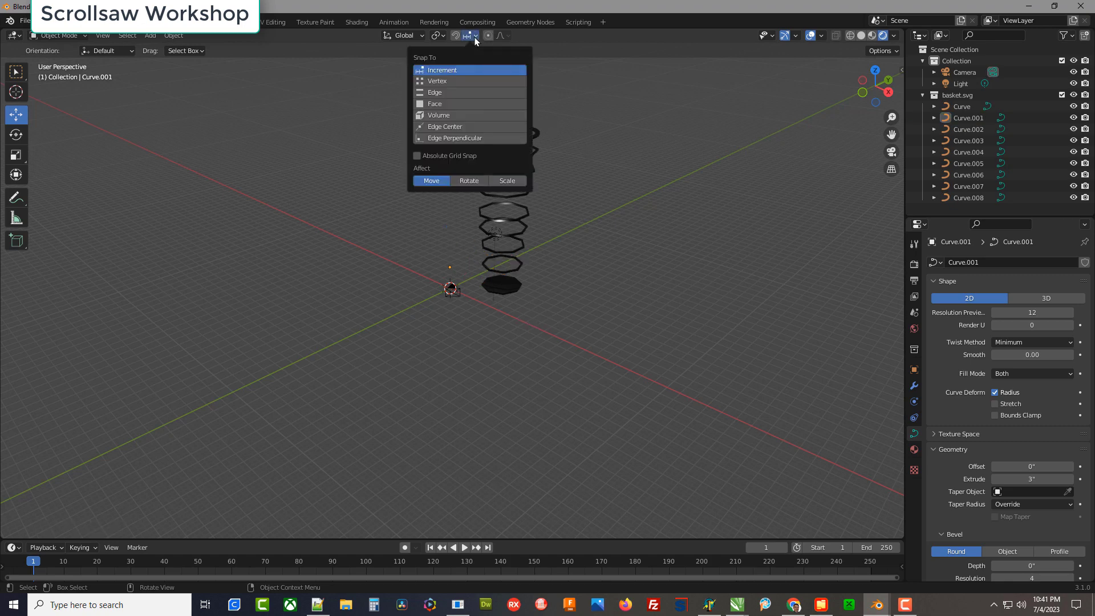
{"action": "left_click", "coordinate": [451, 102]}
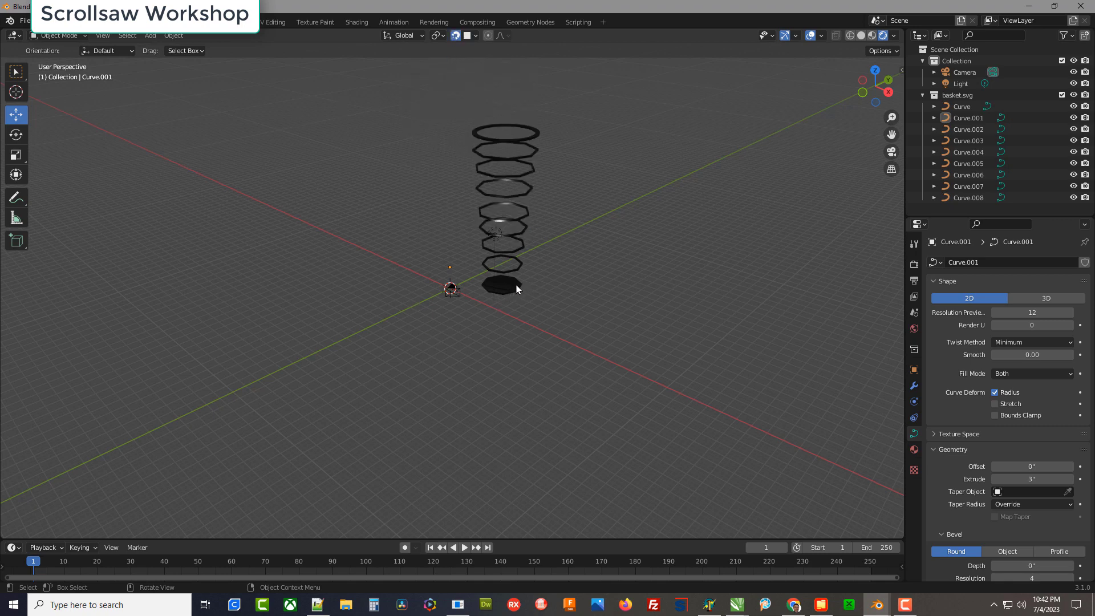
Frame the ring stack in the view and select the Curve.001 ring.
{"action": "scroll", "coordinate": [513, 290], "scroll_direction": "up", "scroll_amount": 5}
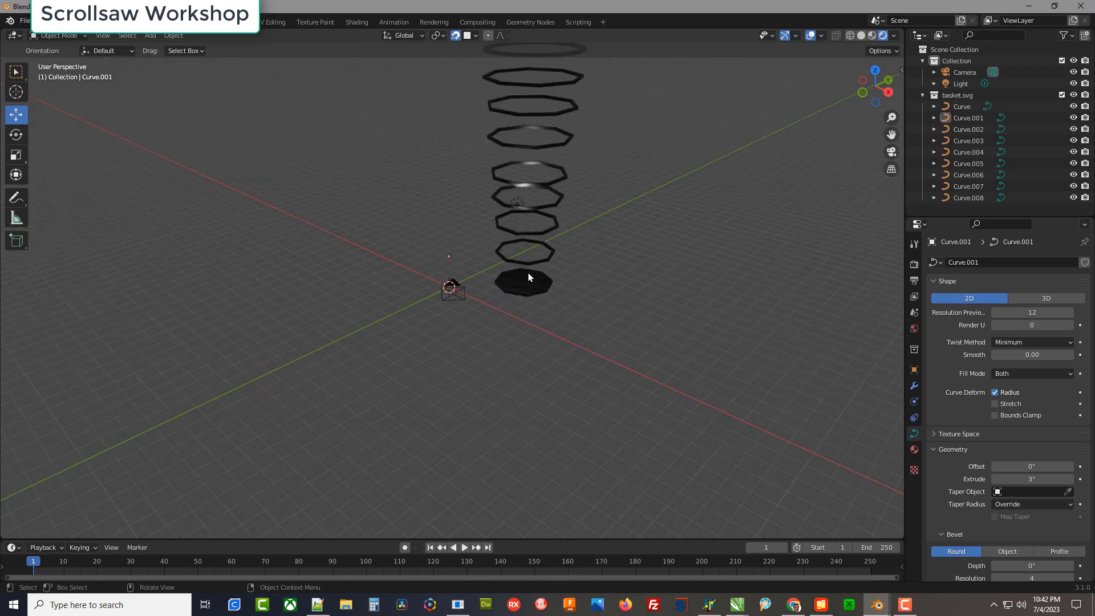
{"action": "middle_click_drag", "start_coordinate": [687, 284], "coordinate": [541, 259], "text": "shift"}
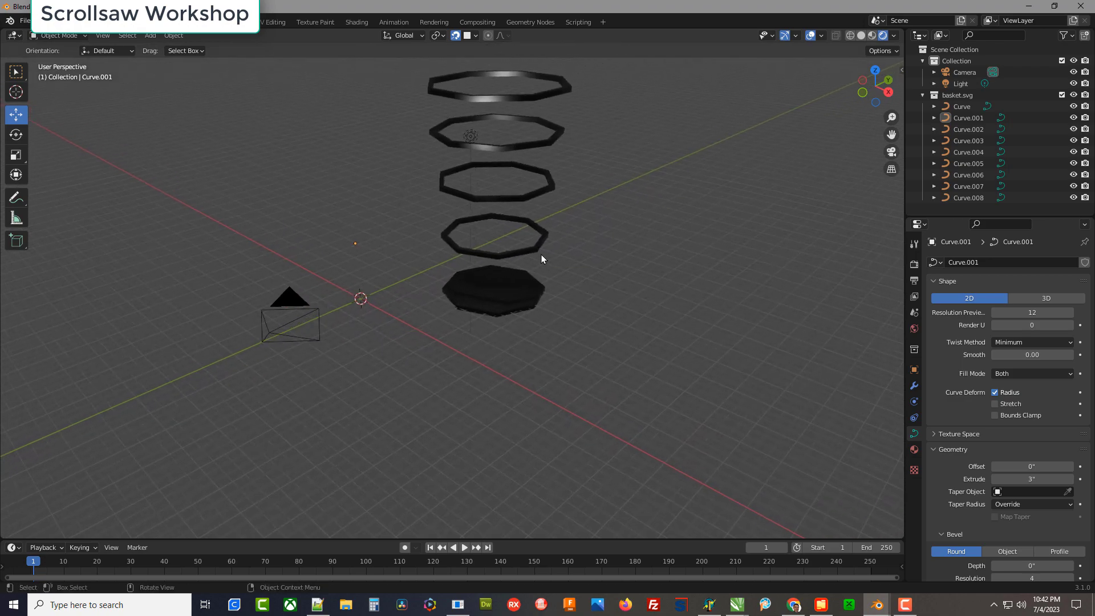
{"action": "left_click", "coordinate": [535, 251]}
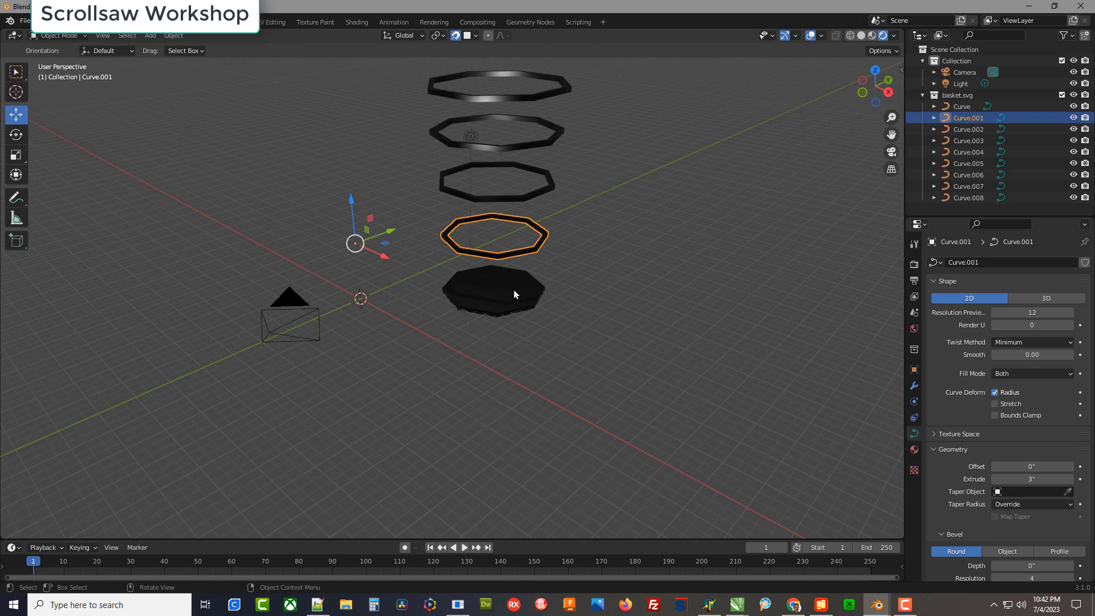
Move the Curve.001 ring down so it sits on the dark base.
{"action": "key", "text": "g"}
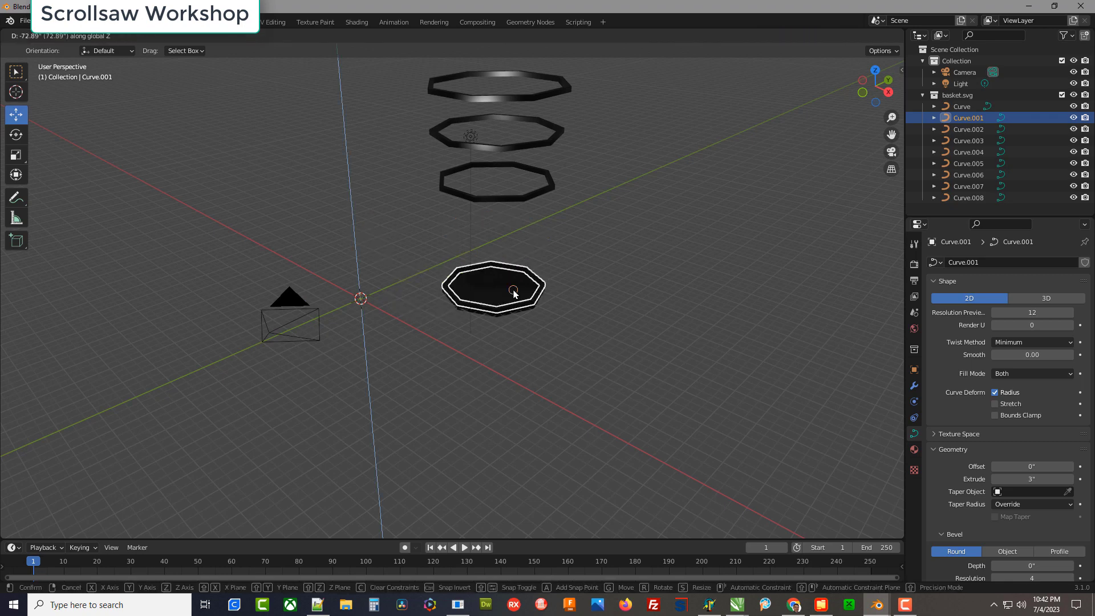
{"action": "left_click", "coordinate": [514, 295]}
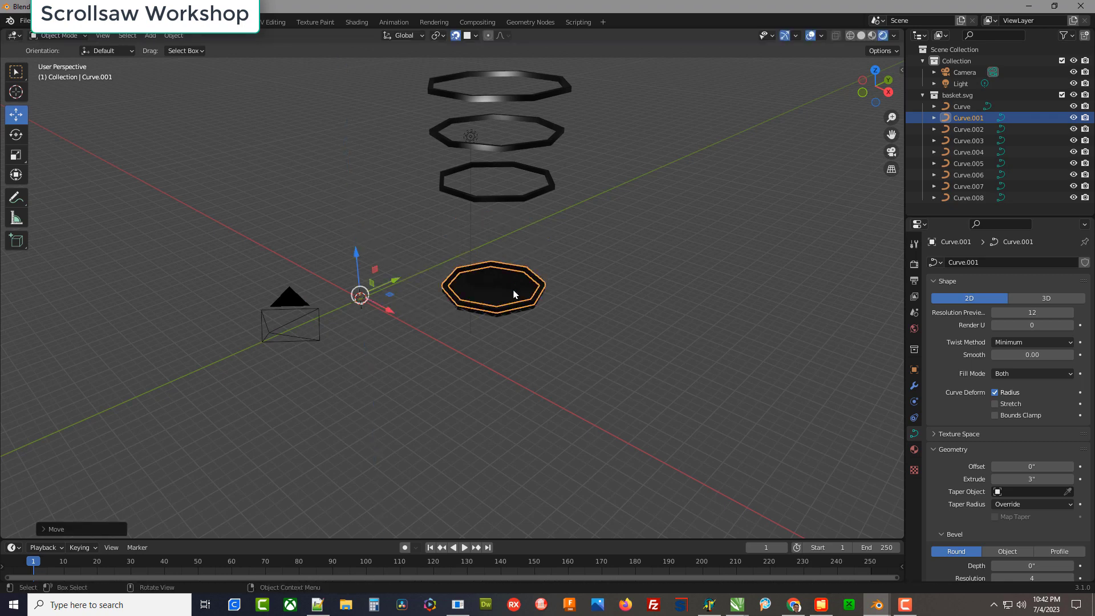
{"action": "left_click", "coordinate": [499, 199]}
{"action": "scroll", "coordinate": [440, 311], "scroll_direction": "up", "scroll_amount": 5}
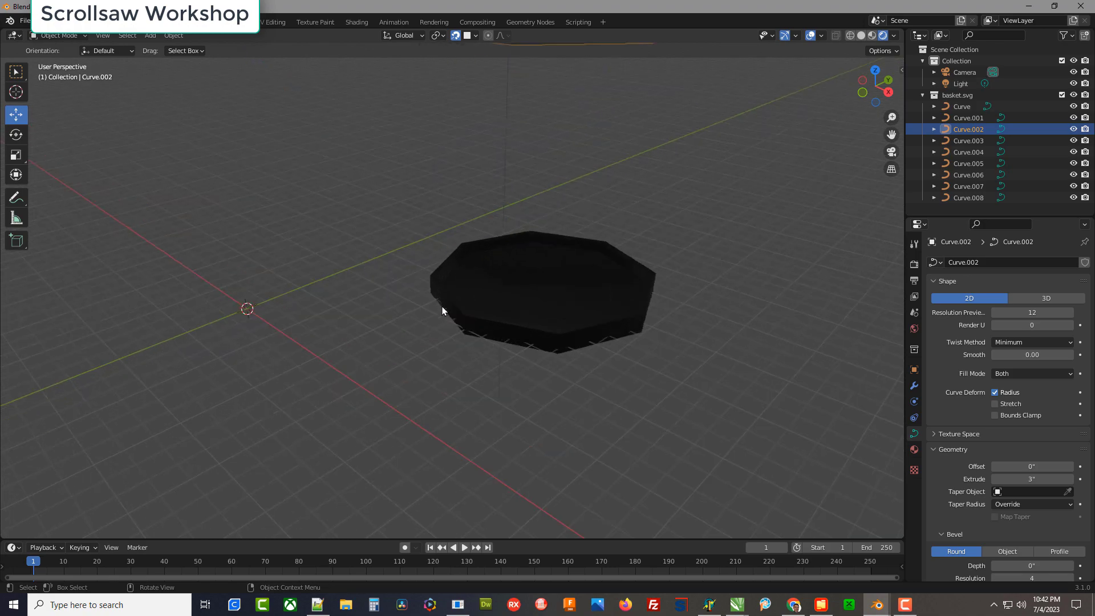
{"action": "scroll", "coordinate": [443, 308], "scroll_direction": "up", "scroll_amount": 1}
{"action": "scroll", "coordinate": [442, 297], "scroll_direction": "down", "scroll_amount": 6}
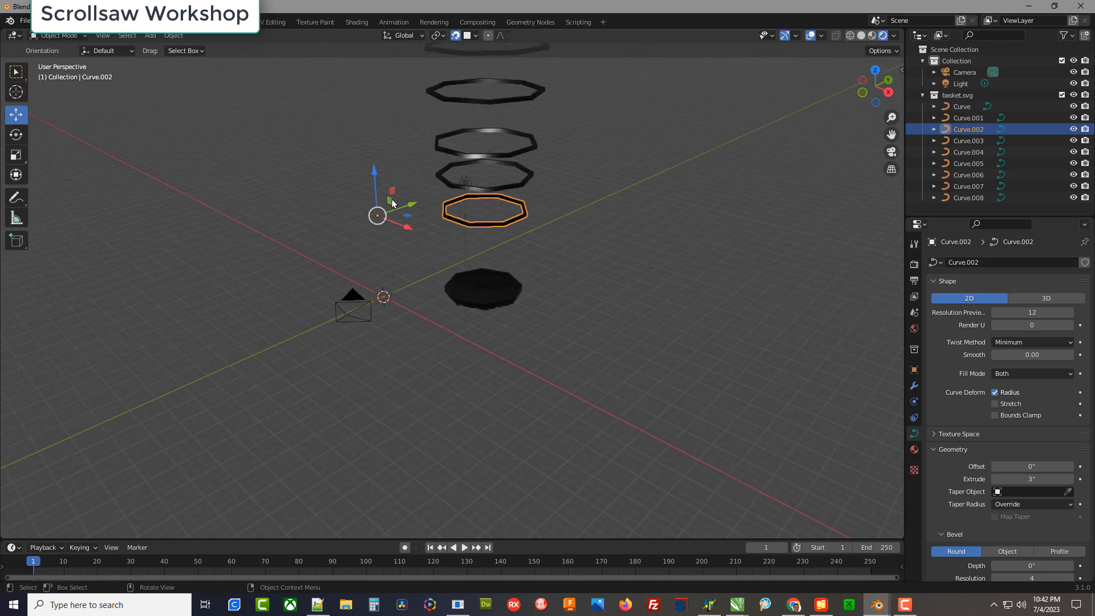
Lower the light along Z to the base and slide it along X, then reselect Curve.002.
{"action": "left_click", "coordinate": [964, 85]}
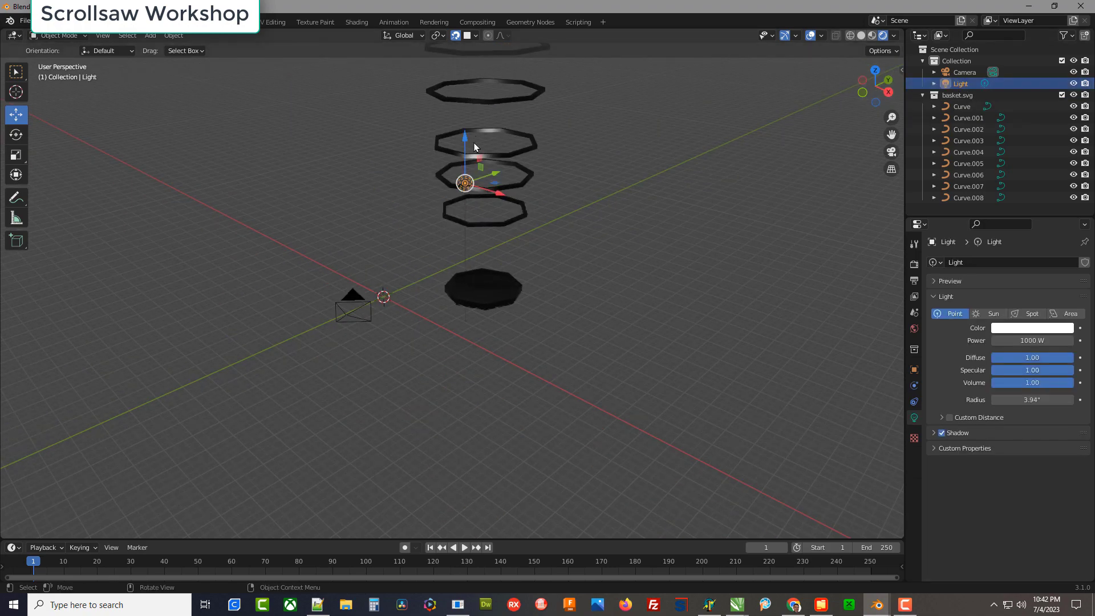
{"action": "key", "text": "g"}
{"action": "key", "text": "z"}
{"action": "left_click", "coordinate": [445, 264]}
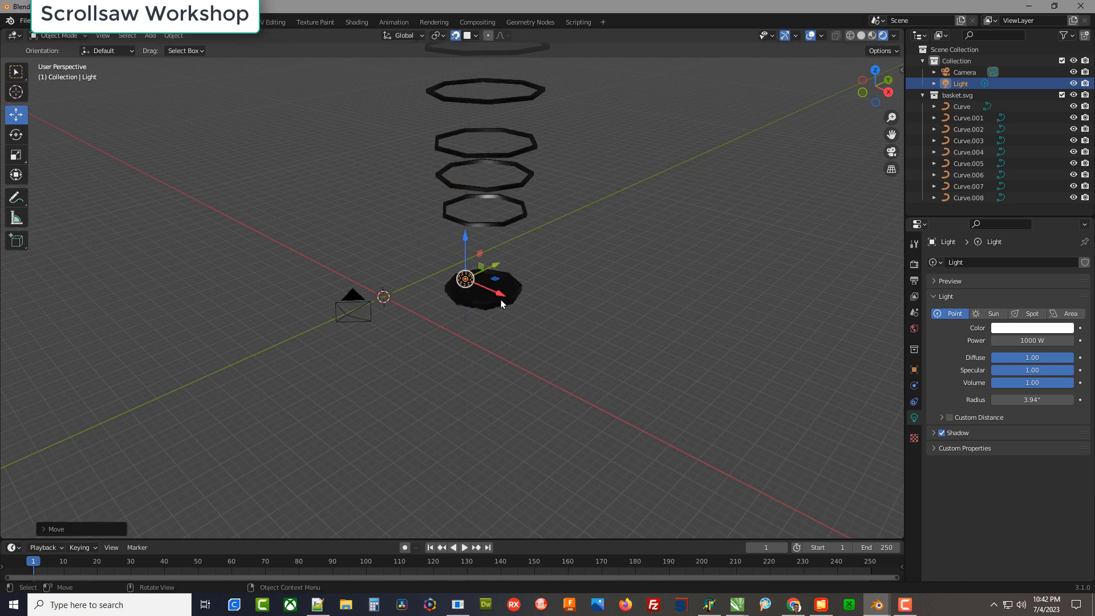
{"action": "left_click_drag", "start_coordinate": [501, 303], "coordinate": [478, 186]}
{"action": "left_click", "coordinate": [519, 222]}
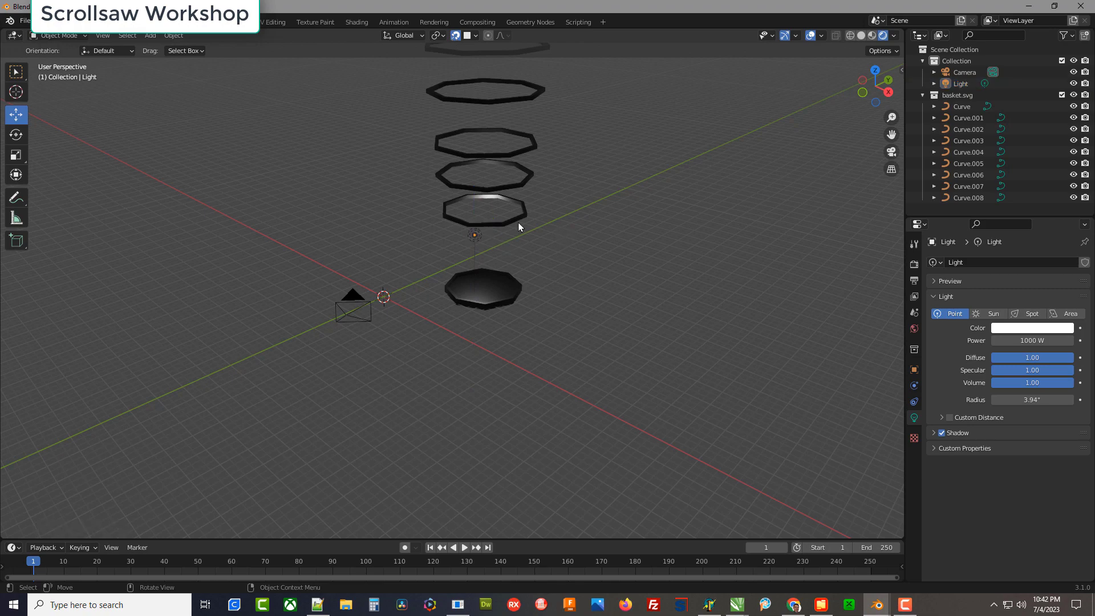
Move rings Curve.002 and Curve.003 down onto the basket base.
{"action": "left_click", "coordinate": [512, 224]}
{"action": "scroll", "coordinate": [467, 320], "scroll_direction": "up", "scroll_amount": 4}
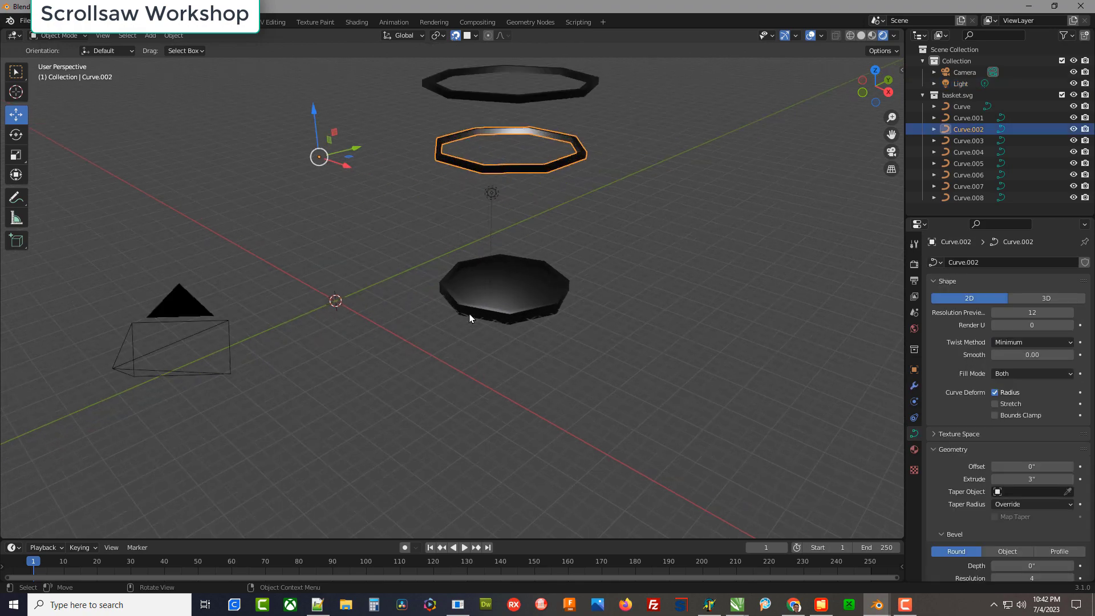
{"action": "key", "text": "g"}
{"action": "left_click", "coordinate": [450, 290]}
{"action": "scroll", "coordinate": [451, 300], "scroll_direction": "down", "scroll_amount": 2}
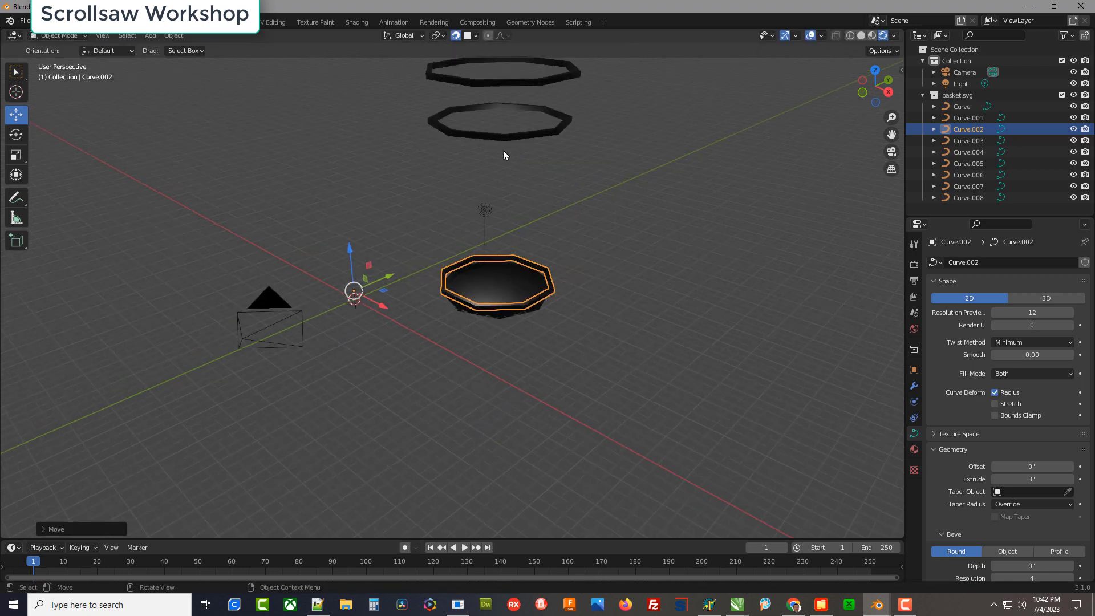
{"action": "left_click", "coordinate": [504, 142]}
{"action": "scroll", "coordinate": [435, 284], "scroll_direction": "up", "scroll_amount": 2}
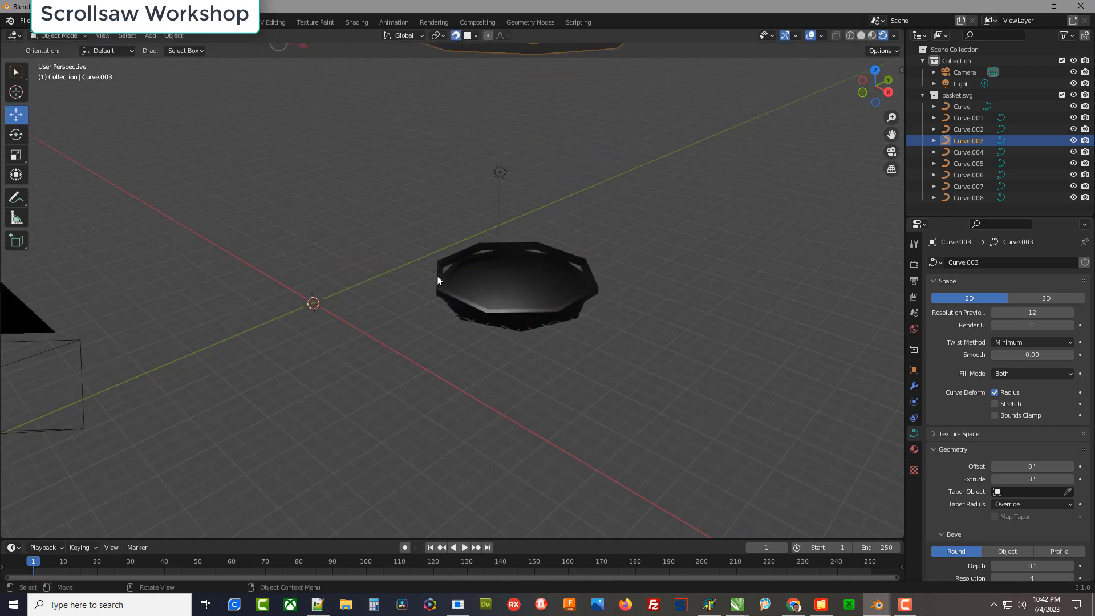
{"action": "key", "text": "g"}
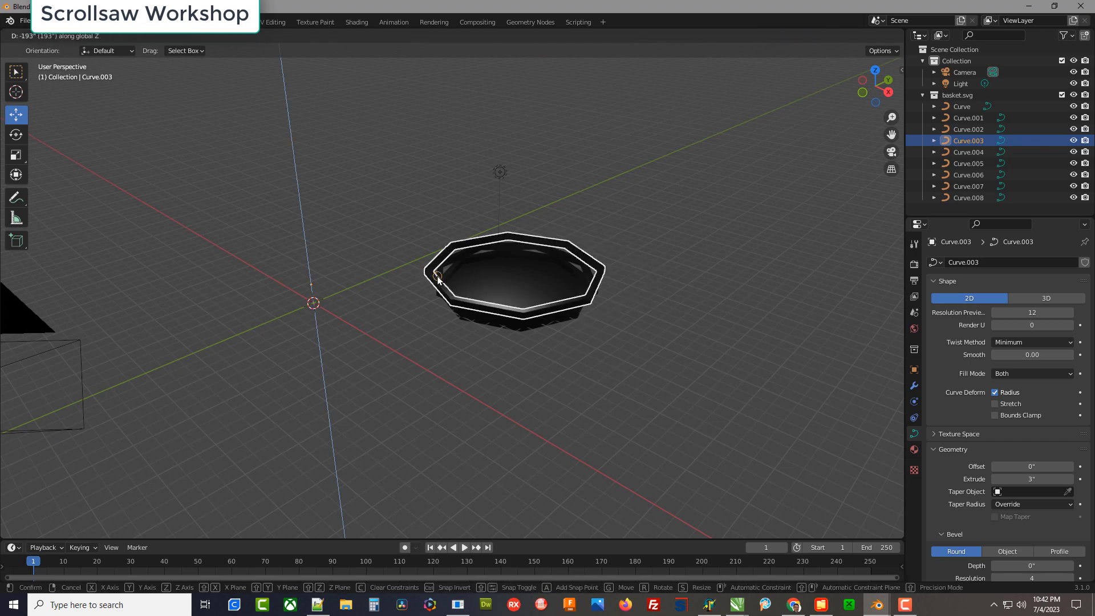
{"action": "left_click", "coordinate": [439, 280]}
{"action": "scroll", "coordinate": [440, 281], "scroll_direction": "down", "scroll_amount": 2}
{"action": "scroll", "coordinate": [489, 173], "scroll_direction": "down", "scroll_amount": 2}
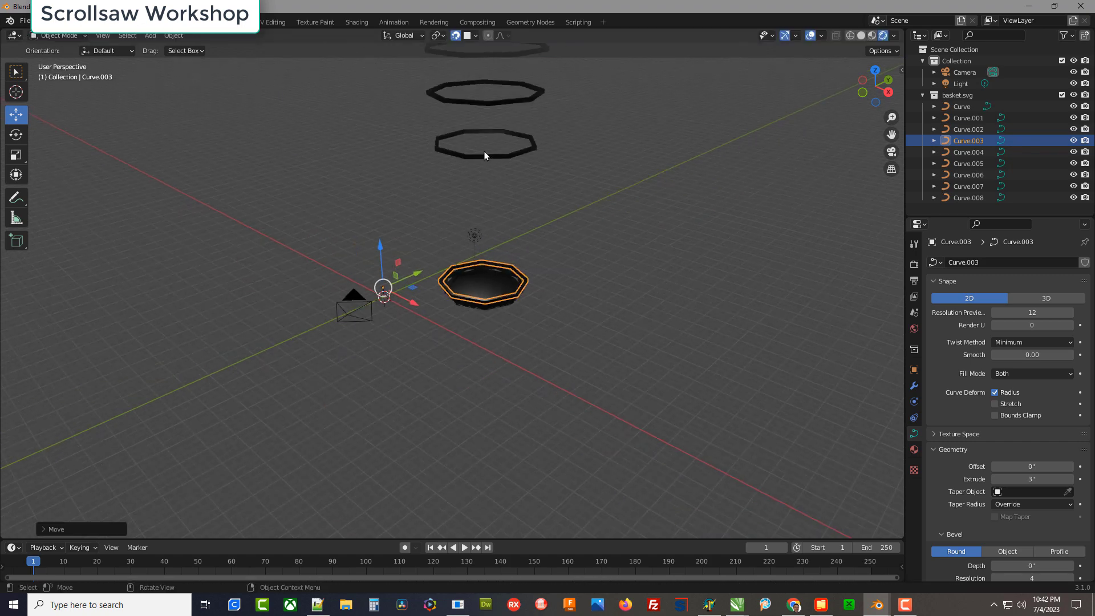
Lower rings Curve.004 and Curve.005 onto the growing octagonal bowl.
{"action": "left_click", "coordinate": [484, 152]}
{"action": "scroll", "coordinate": [443, 285], "scroll_direction": "up", "scroll_amount": 2}
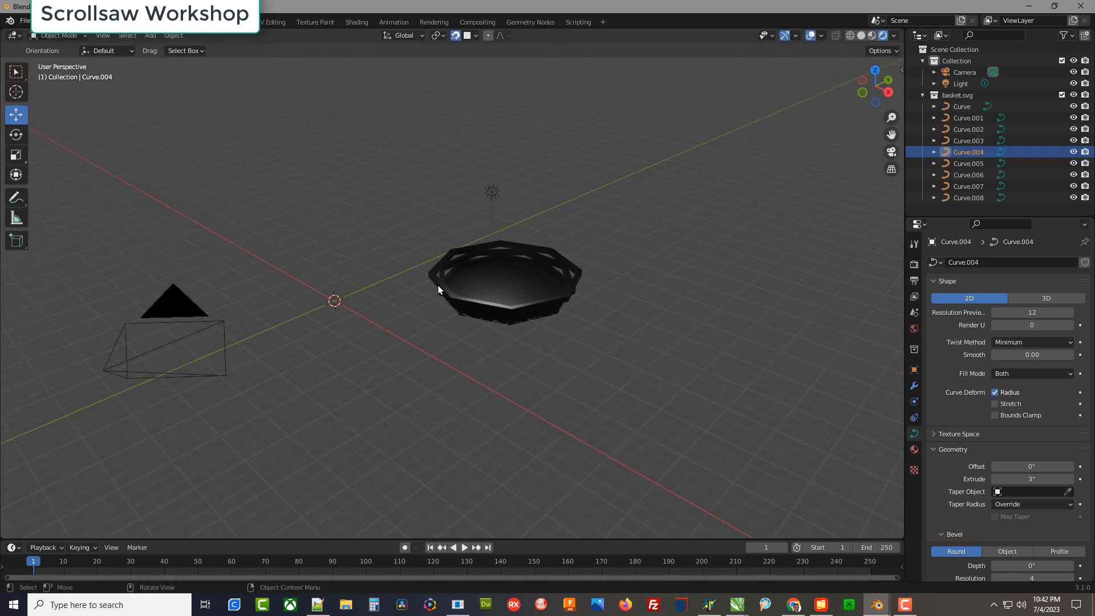
{"action": "key", "text": "g"}
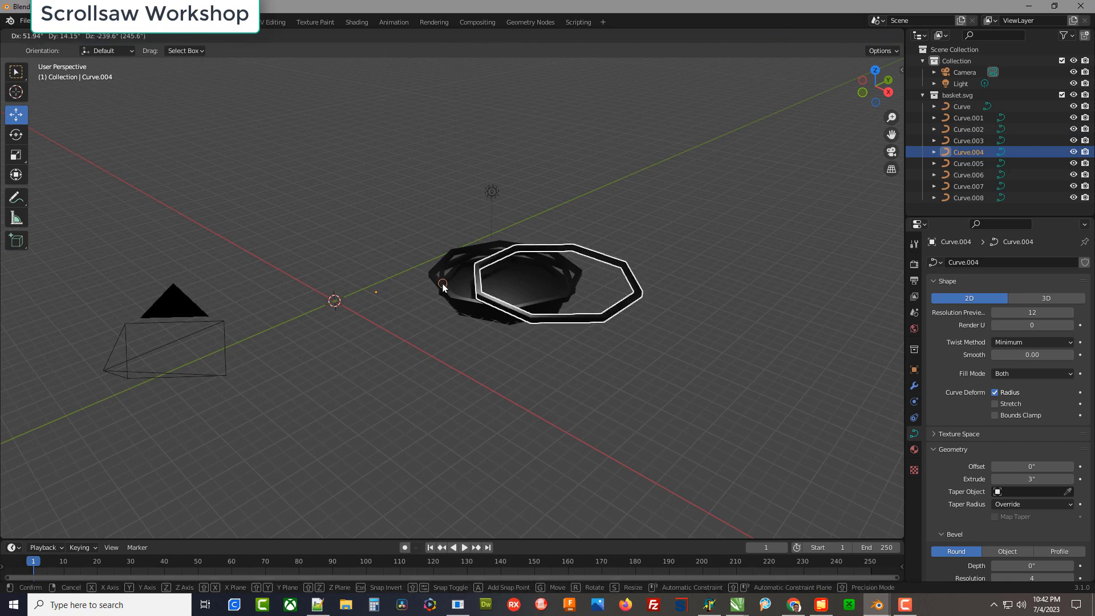
{"action": "left_click", "coordinate": [443, 284]}
{"action": "scroll", "coordinate": [508, 367], "scroll_direction": "down", "scroll_amount": 2}
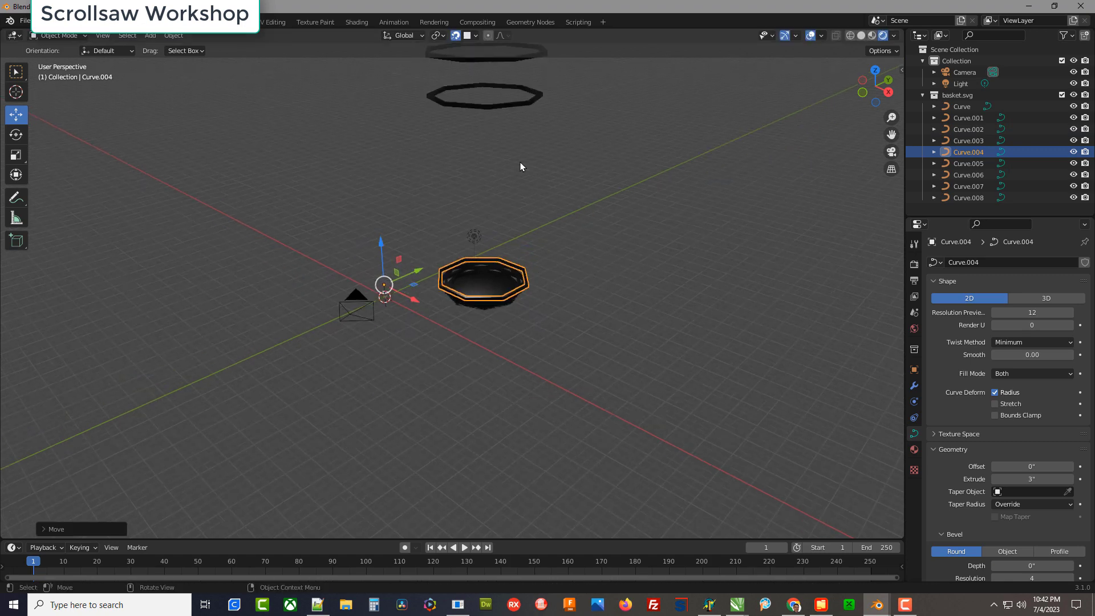
{"action": "left_click", "coordinate": [502, 109]}
{"action": "scroll", "coordinate": [385, 248], "scroll_direction": "up", "scroll_amount": 3}
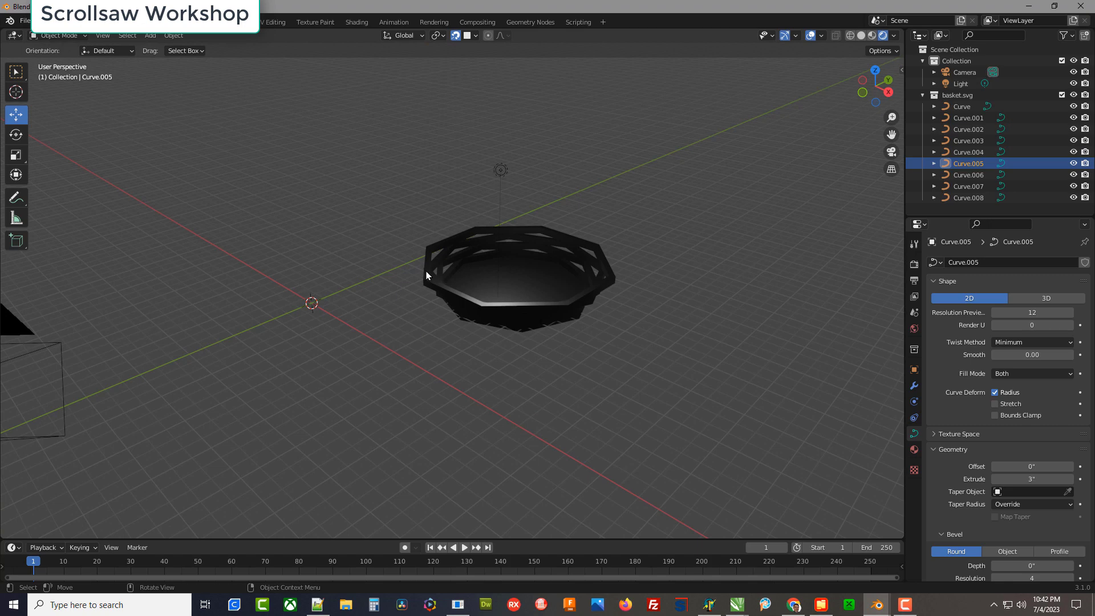
{"action": "key", "text": "g"}
{"action": "left_click", "coordinate": [474, 442]}
{"action": "scroll", "coordinate": [474, 444], "scroll_direction": "down", "scroll_amount": 3}
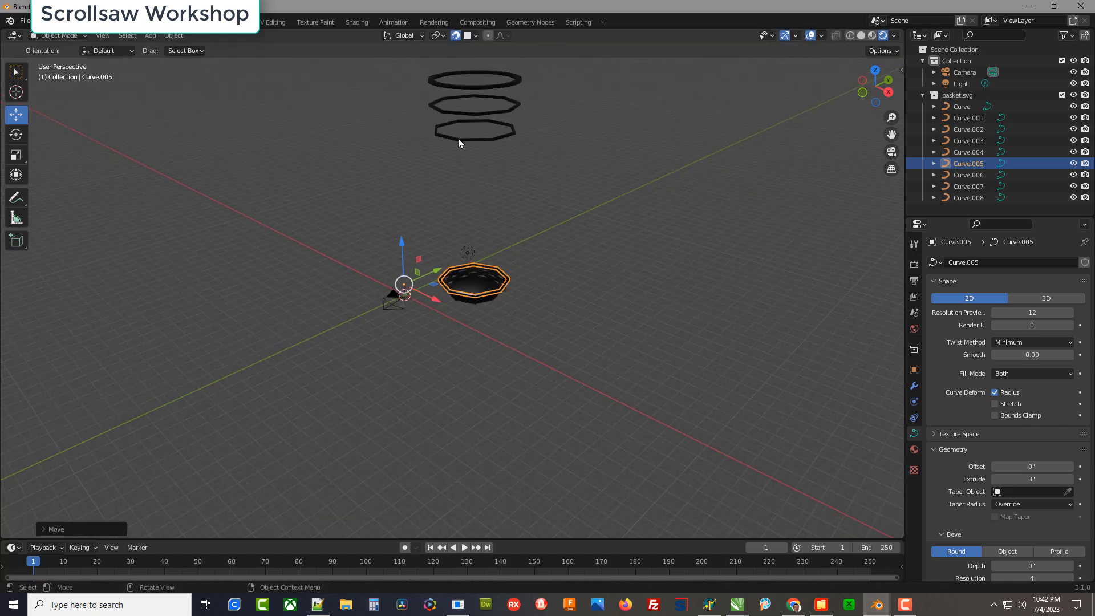
Stack rings Curve.006 and Curve.007 onto the top of the bowl.
{"action": "left_click", "coordinate": [459, 141]}
{"action": "scroll", "coordinate": [437, 274], "scroll_direction": "up", "scroll_amount": 5}
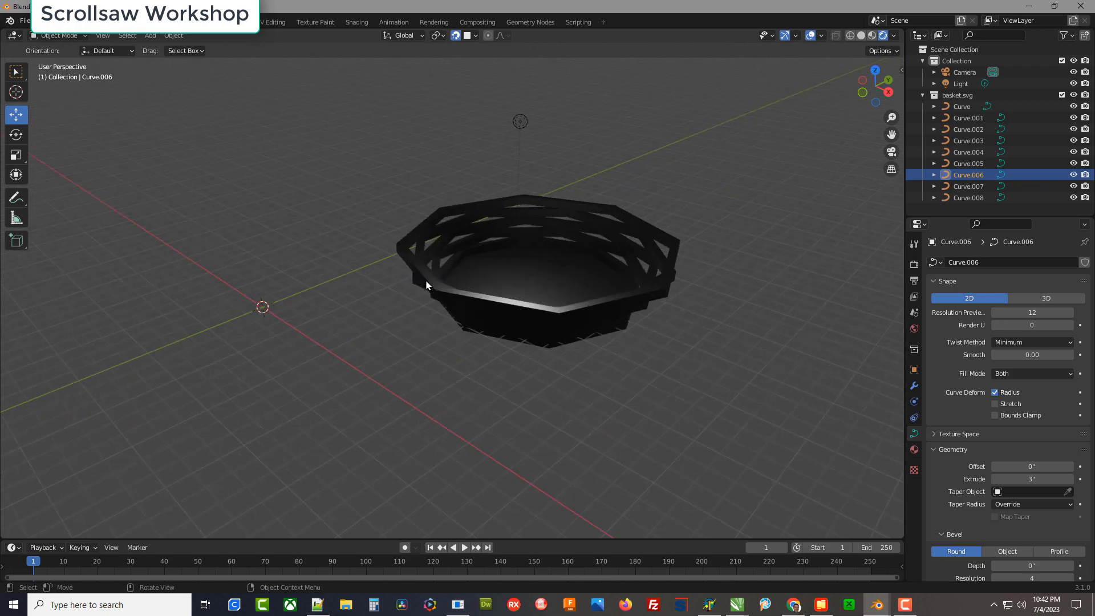
{"action": "key", "text": "g"}
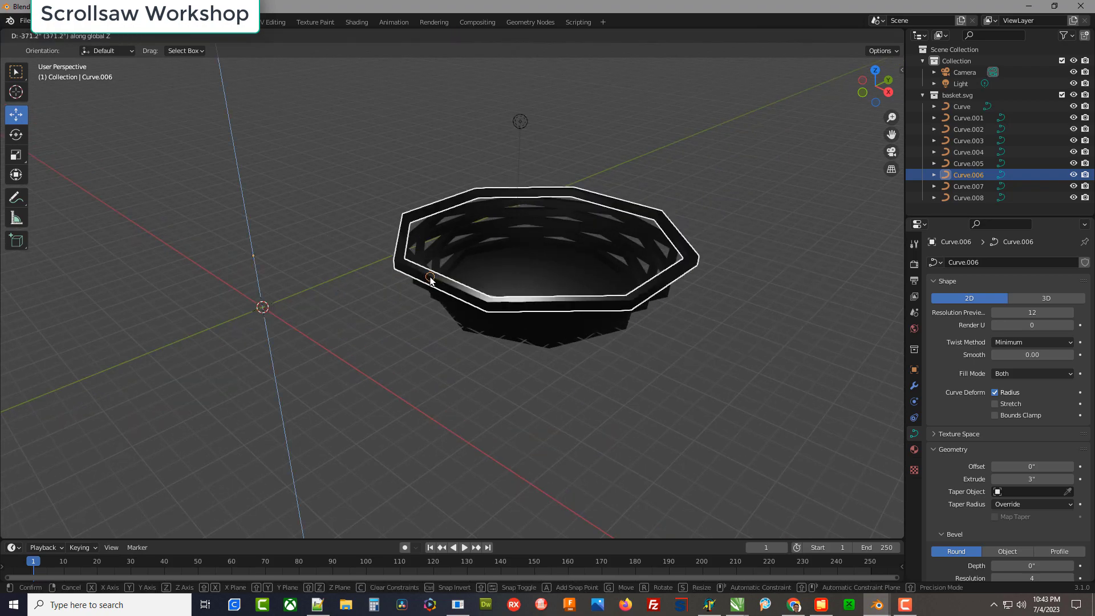
{"action": "left_click", "coordinate": [434, 279]}
{"action": "scroll", "coordinate": [501, 418], "scroll_direction": "down", "scroll_amount": 3}
{"action": "scroll", "coordinate": [501, 418], "scroll_direction": "down", "scroll_amount": 6}
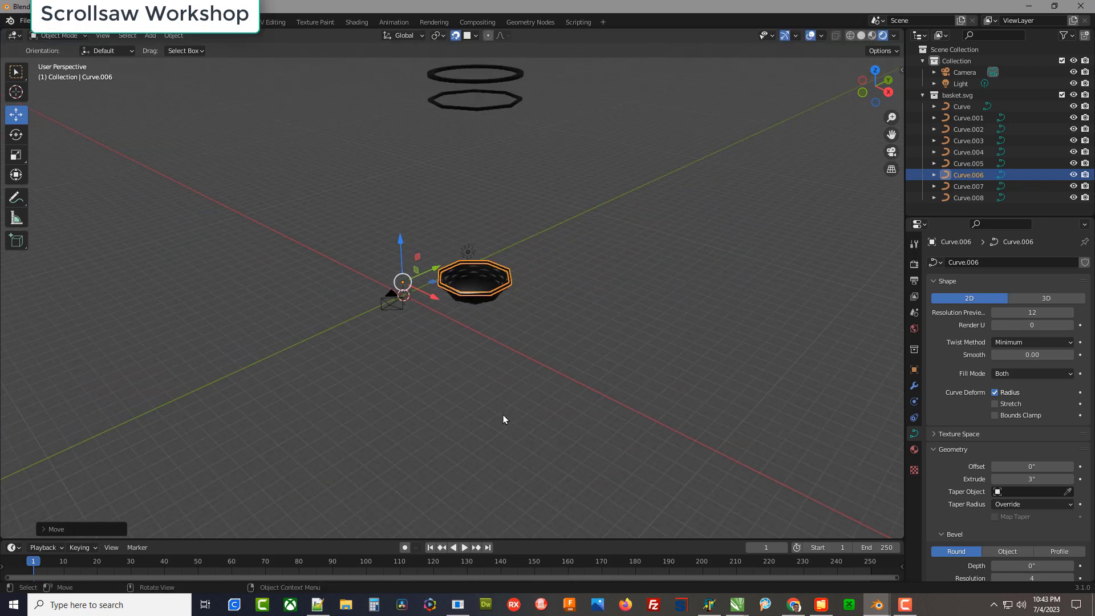
{"action": "left_click", "coordinate": [464, 193]}
{"action": "scroll", "coordinate": [453, 306], "scroll_direction": "up", "scroll_amount": 8}
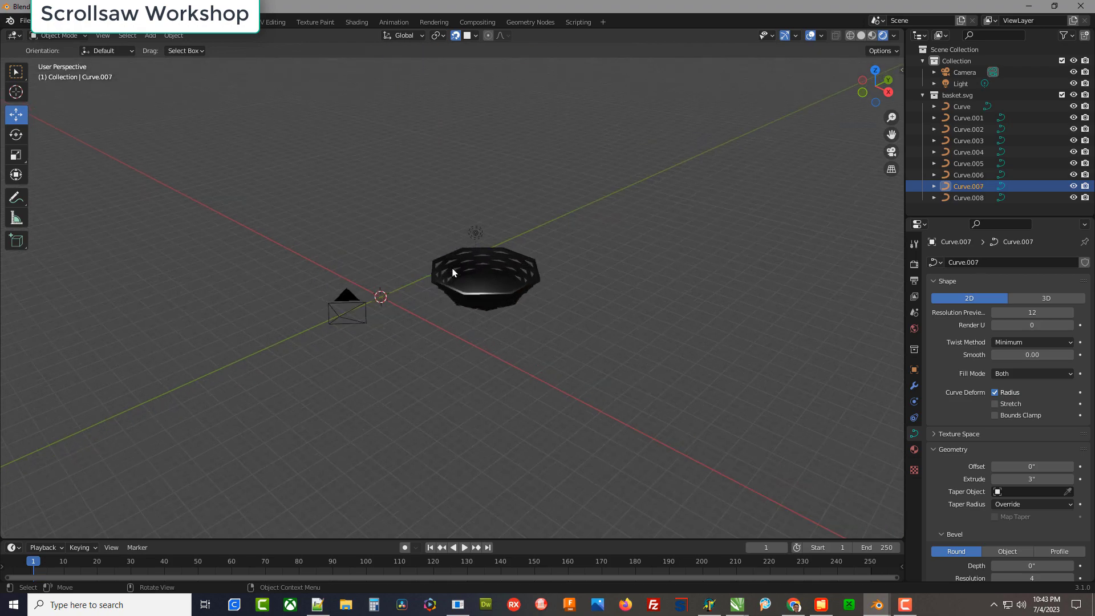
{"action": "scroll", "coordinate": [430, 296], "scroll_direction": "up", "scroll_amount": 3}
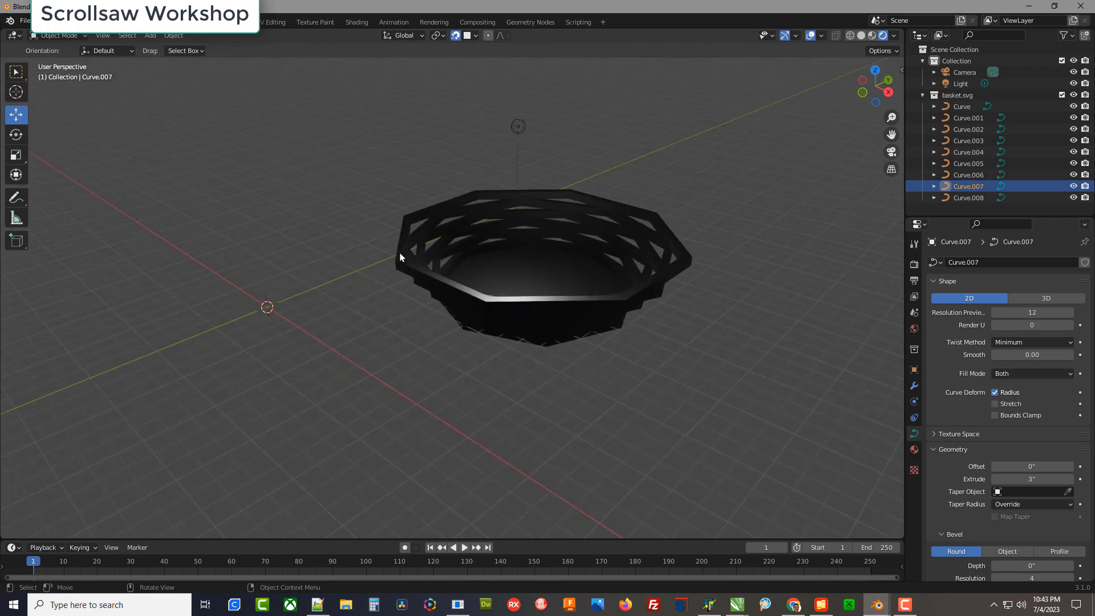
{"action": "key", "text": "g"}
{"action": "left_click", "coordinate": [399, 252]}
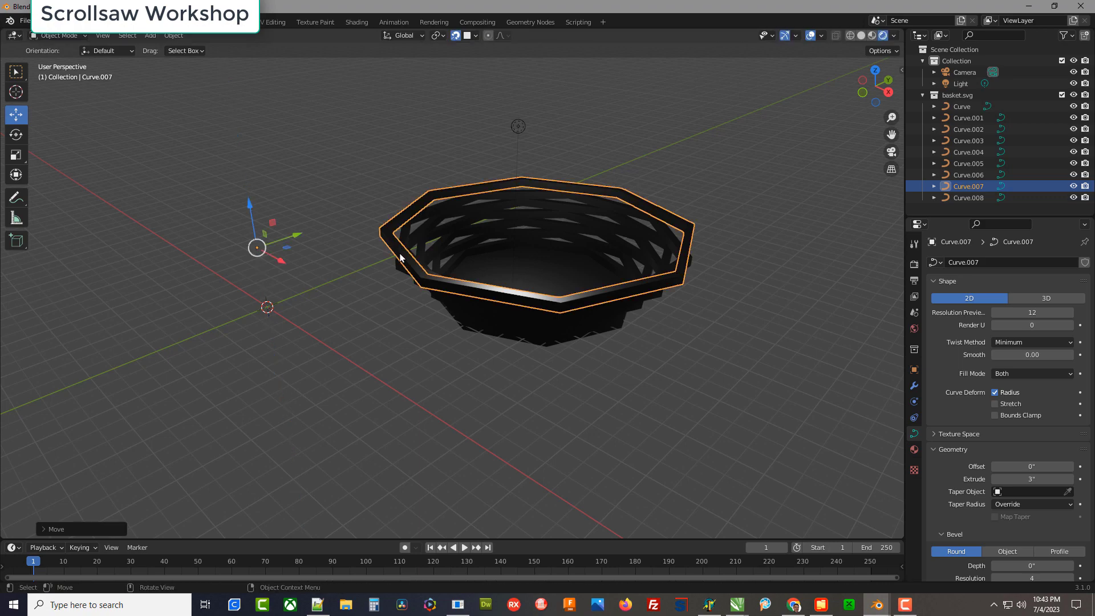
{"action": "scroll", "coordinate": [473, 392], "scroll_direction": "down", "scroll_amount": 4}
{"action": "scroll", "coordinate": [474, 393], "scroll_direction": "down", "scroll_amount": 5}
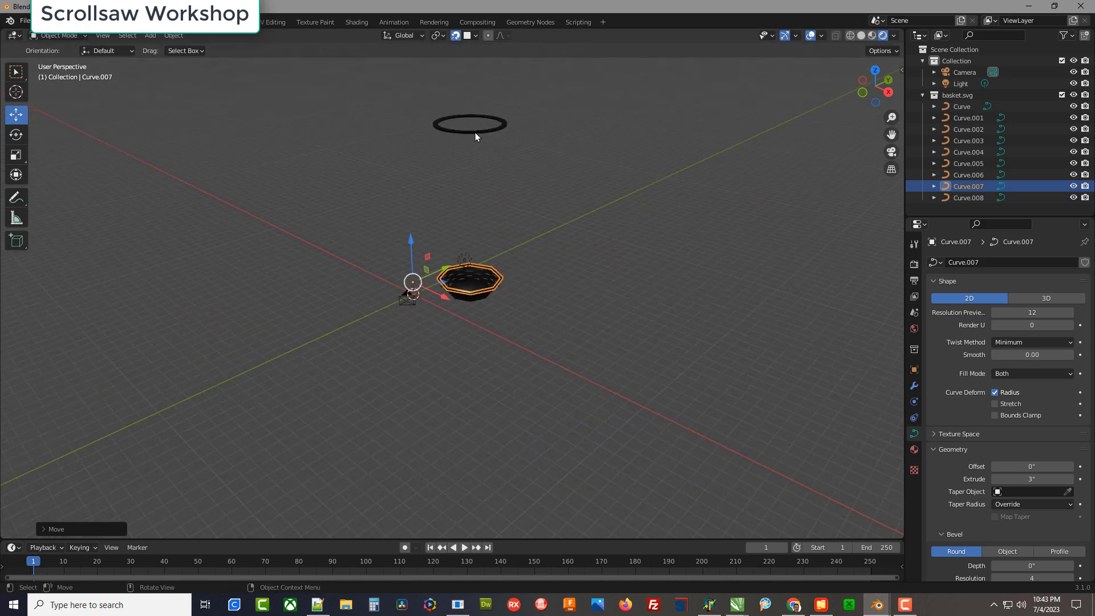
Lower the round Curve.008 ring onto the bowl's rim, undoing and redoing its placement.
{"action": "left_click", "coordinate": [475, 136]}
{"action": "left_click_drag", "start_coordinate": [407, 96], "coordinate": [403, 195]}
{"action": "scroll", "coordinate": [459, 292], "scroll_direction": "up", "scroll_amount": 2}
{"action": "scroll", "coordinate": [460, 291], "scroll_direction": "up", "scroll_amount": 6}
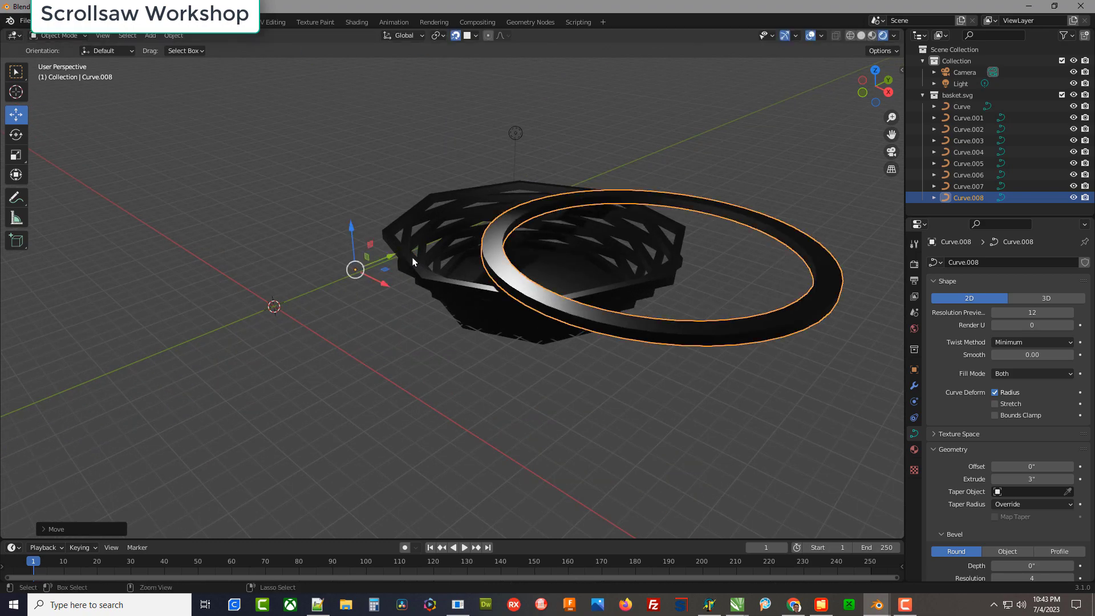
{"action": "key", "text": "ctrl+z"}
{"action": "scroll", "coordinate": [505, 393], "scroll_direction": "down", "scroll_amount": 3}
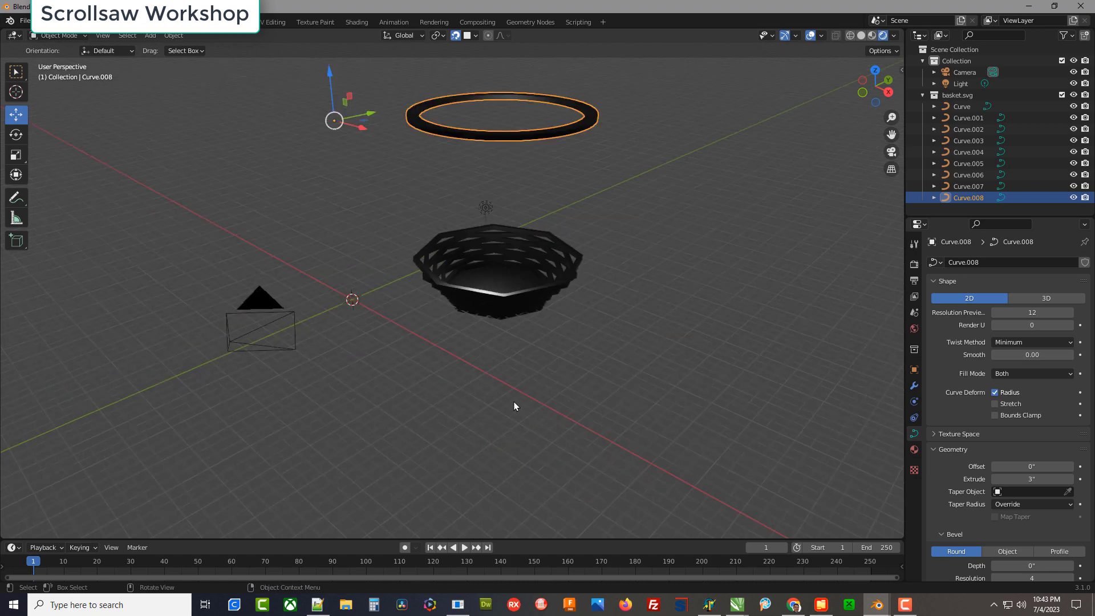
{"action": "scroll", "coordinate": [431, 283], "scroll_direction": "up", "scroll_amount": 5}
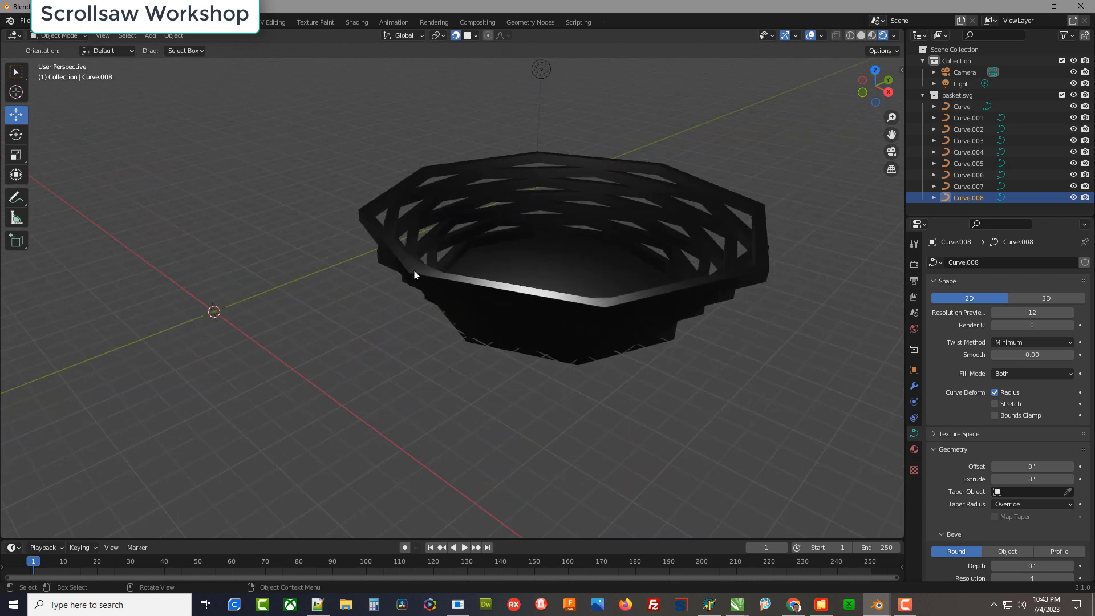
{"action": "key", "text": "ctrl+shift+z"}
{"action": "key", "text": "ctrl+shift+z"}
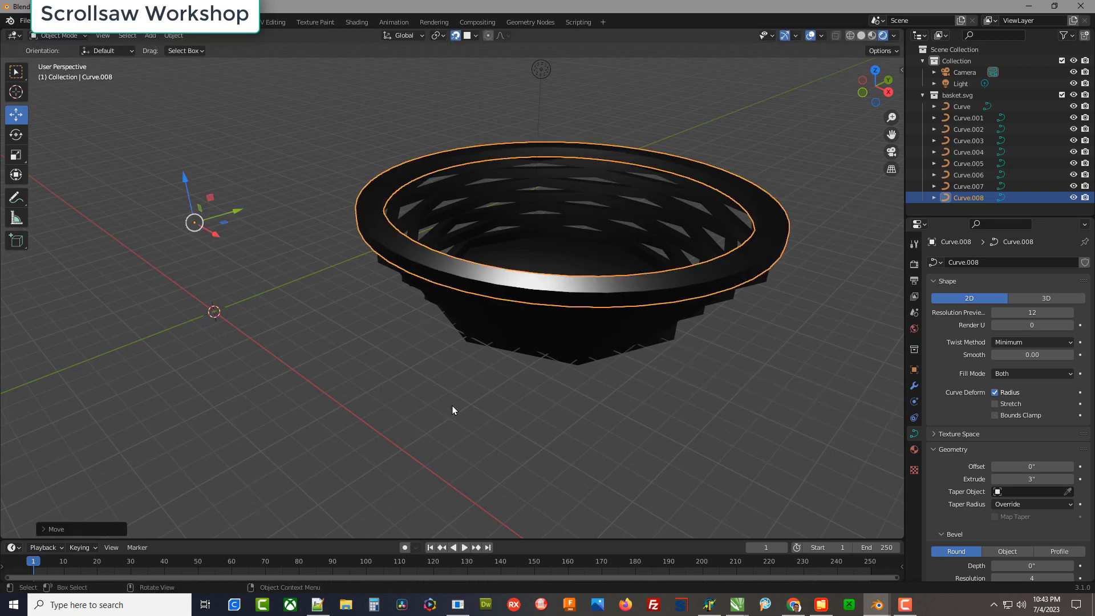
Fly the scene camera upward in walk mode so it frames the basket from above, then zoom in.
{"action": "key", "text": "KP_0"}
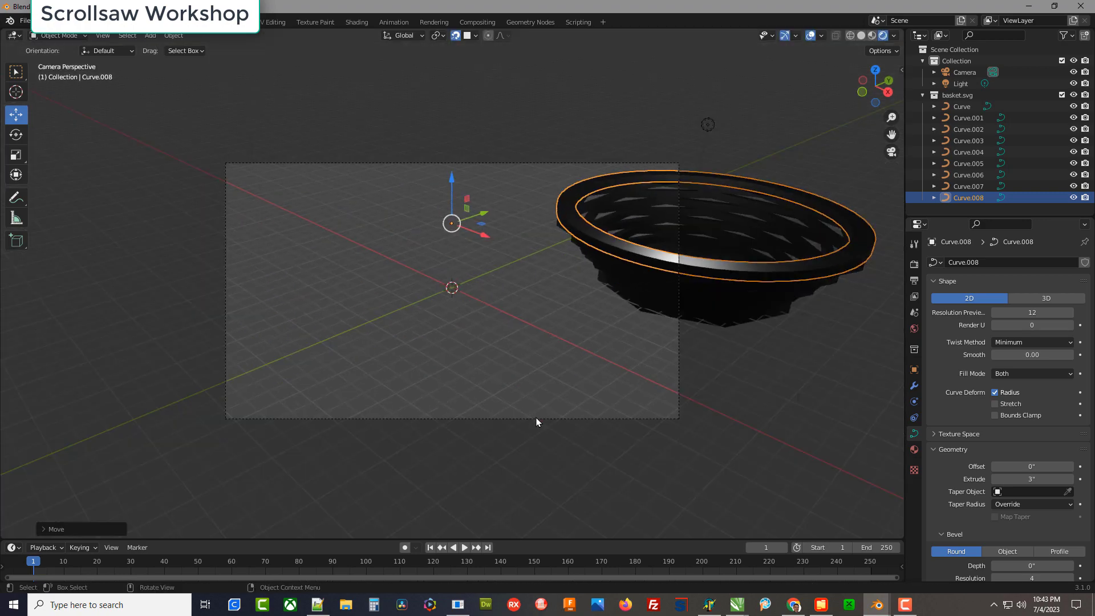
{"action": "key", "text": "shift+grave"}
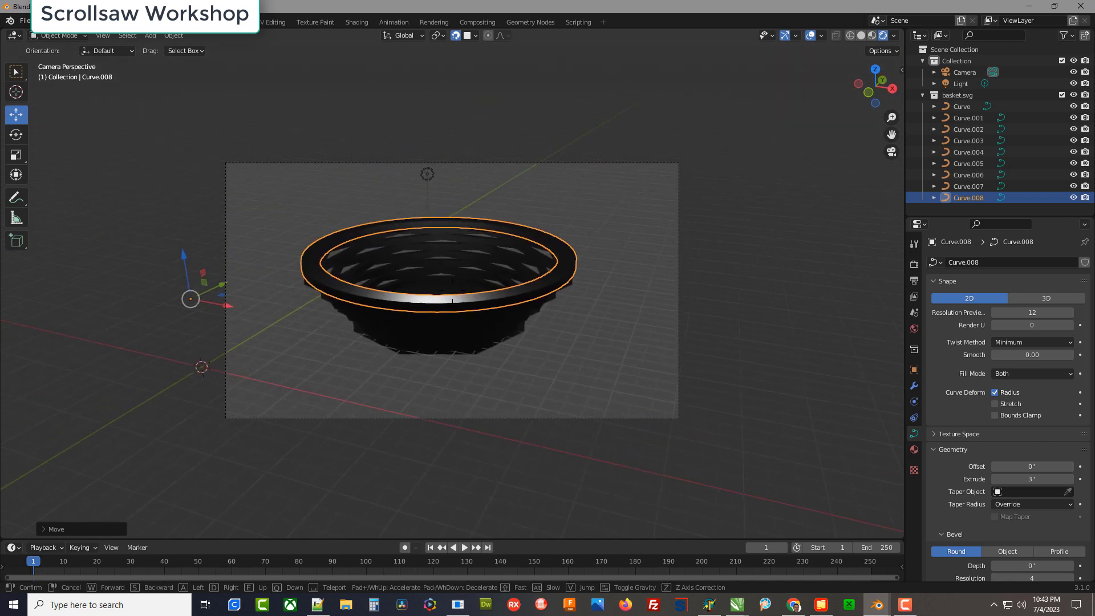
{"action": "key", "text": "e"}
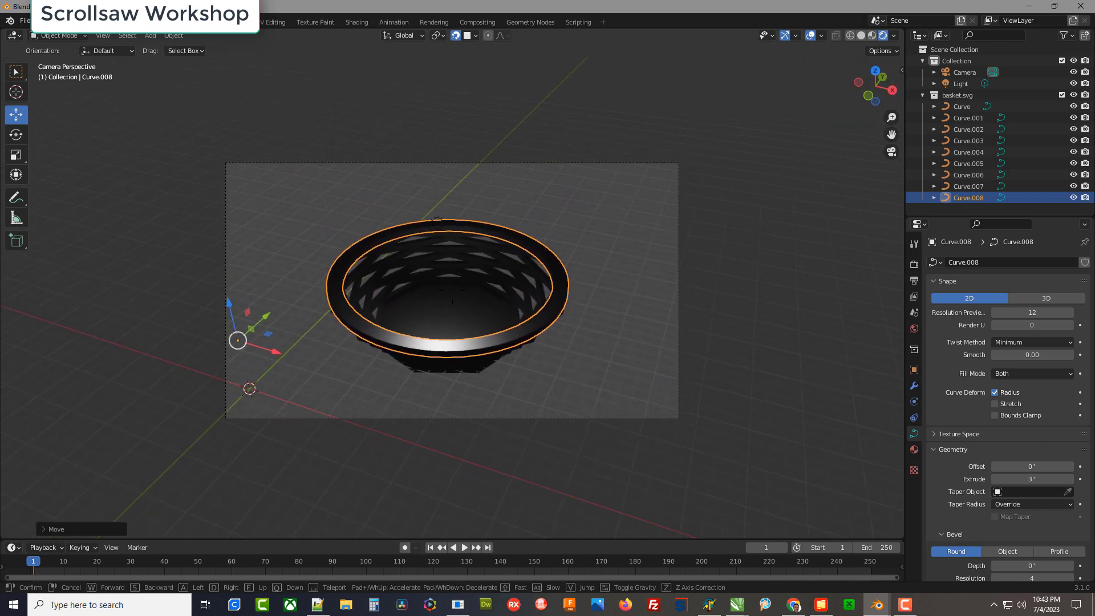
{"action": "key", "text": "Return"}
{"action": "scroll", "coordinate": [521, 365], "scroll_direction": "up", "scroll_amount": 3}
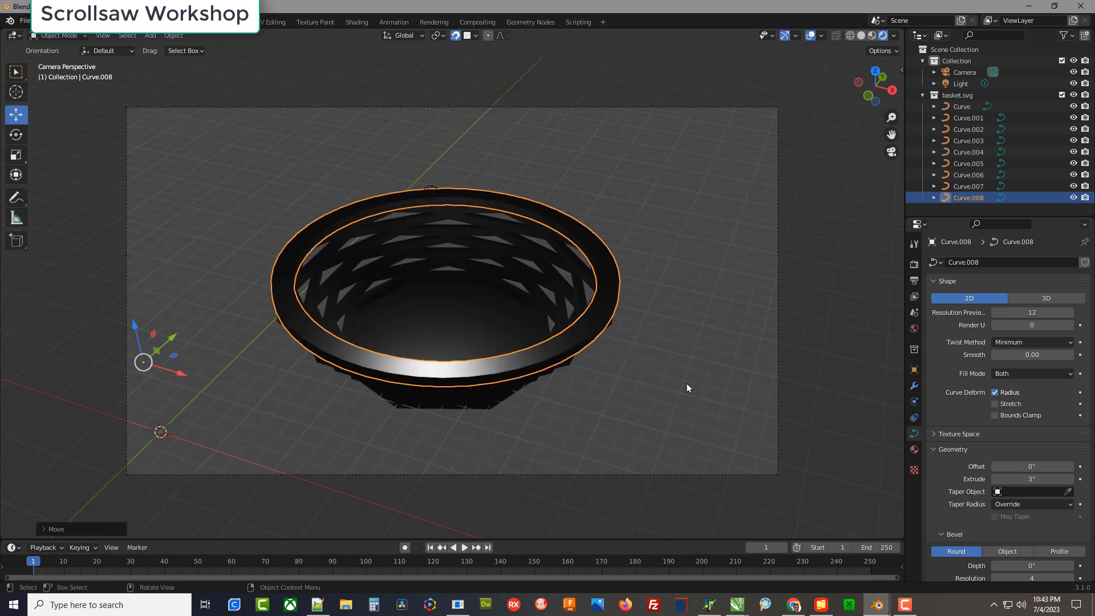
{"action": "scroll", "coordinate": [678, 352], "scroll_direction": "up", "scroll_amount": 2}
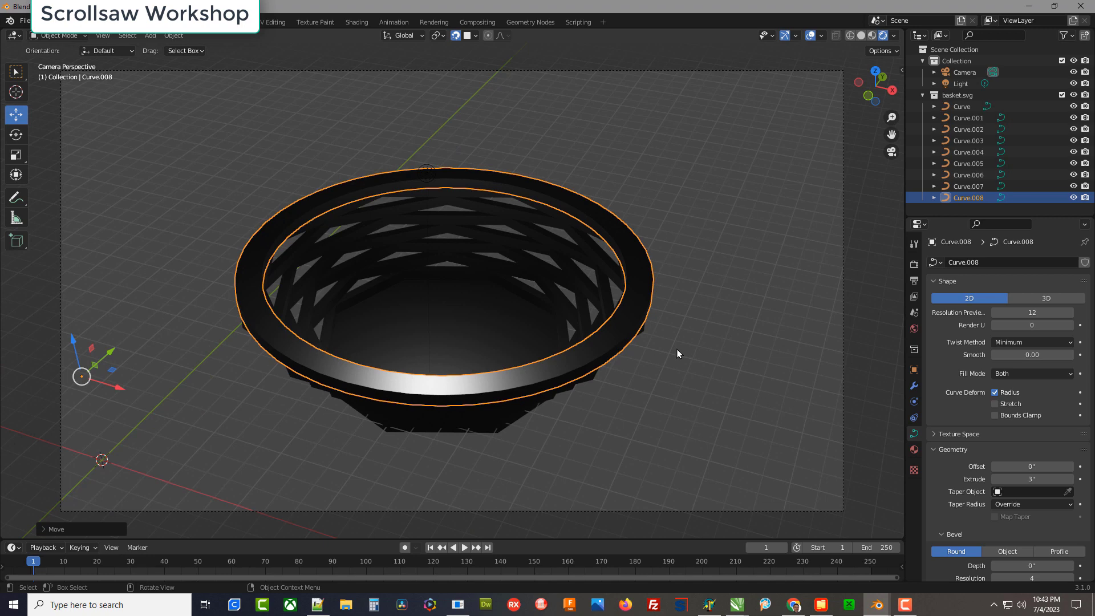
Select the Curve.008 rim ring and bring up Quick Favorites to give it WD700 wood.
{"action": "left_click", "coordinate": [660, 327]}
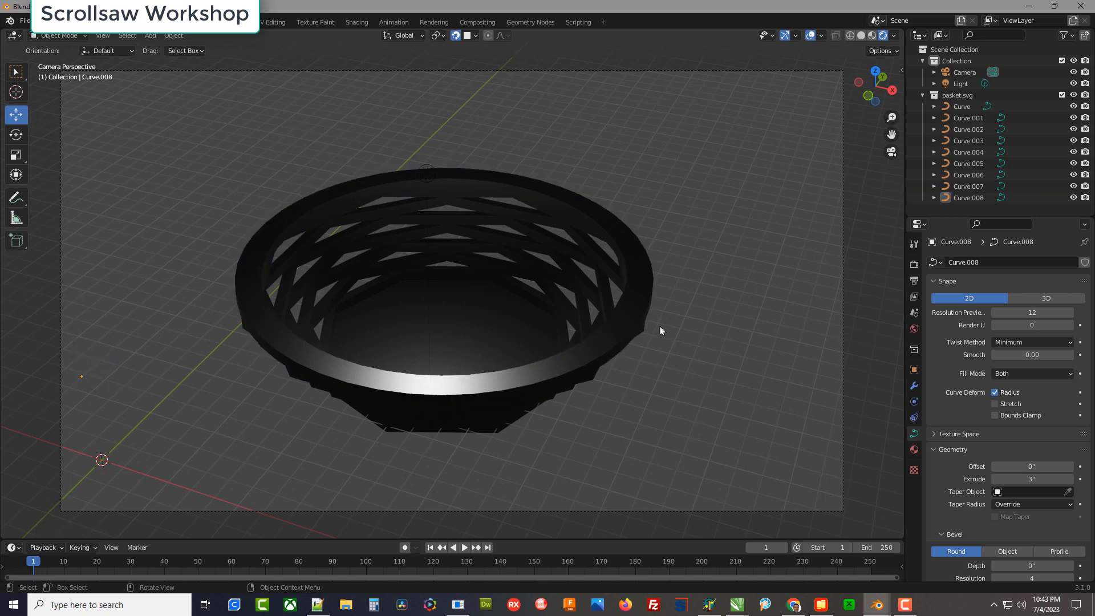
{"action": "left_click", "coordinate": [613, 334]}
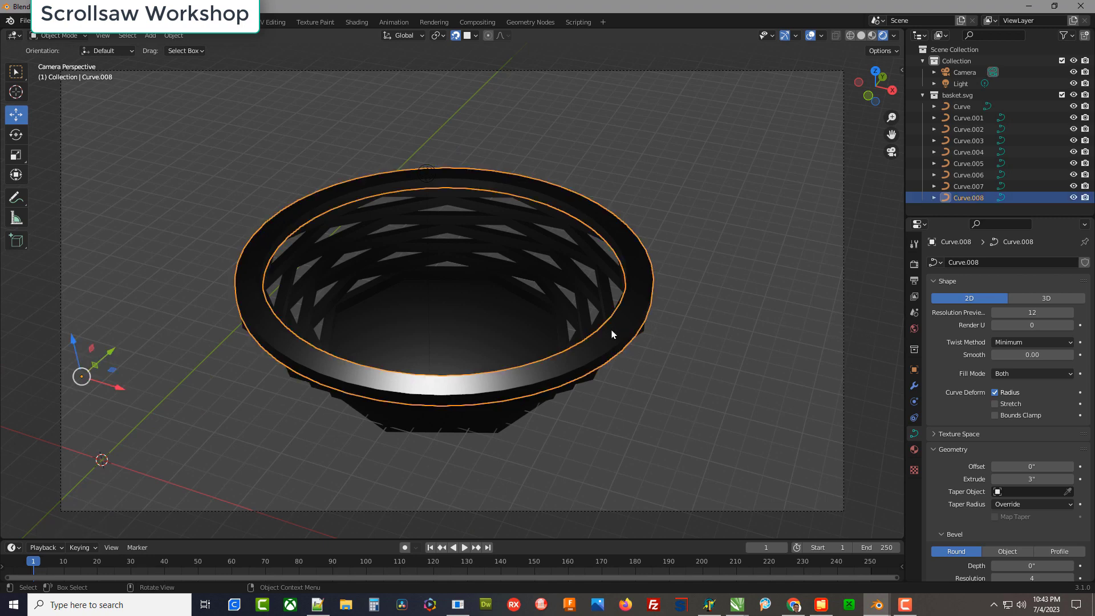
{"action": "key", "text": "q"}
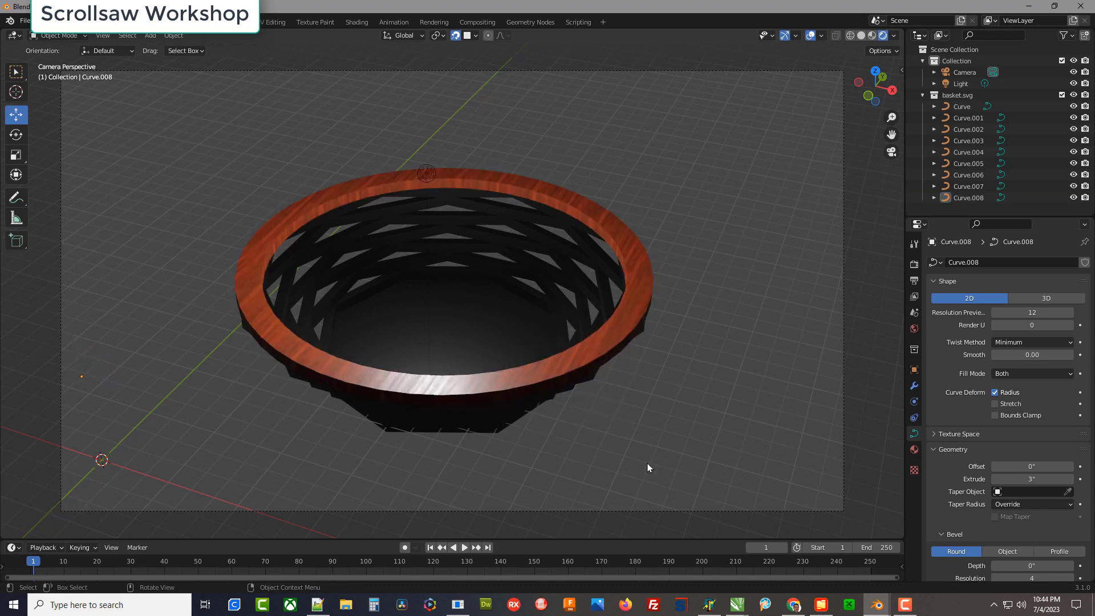
Give the basket base the reddish WD700 wood from Quick Favorites.
{"action": "left_click", "coordinate": [443, 329]}
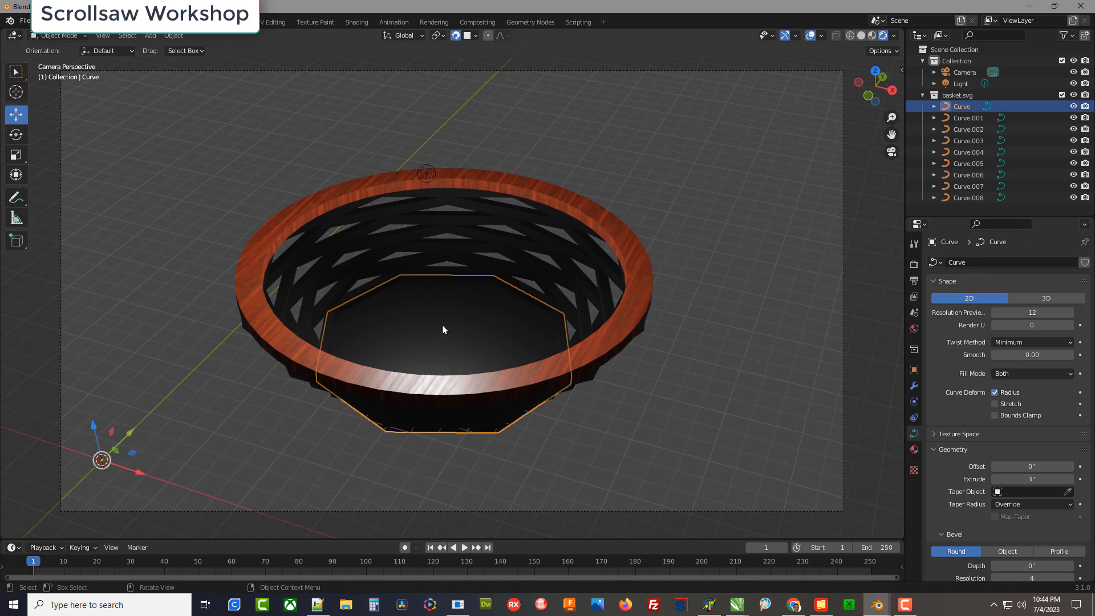
{"action": "key", "text": "q"}
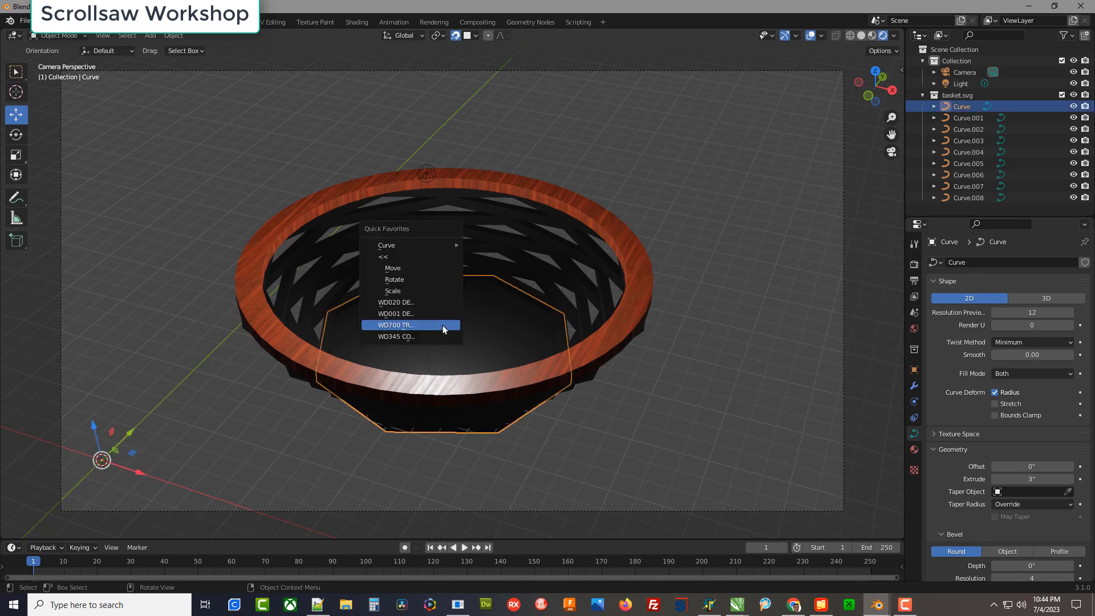
{"action": "left_click", "coordinate": [443, 326]}
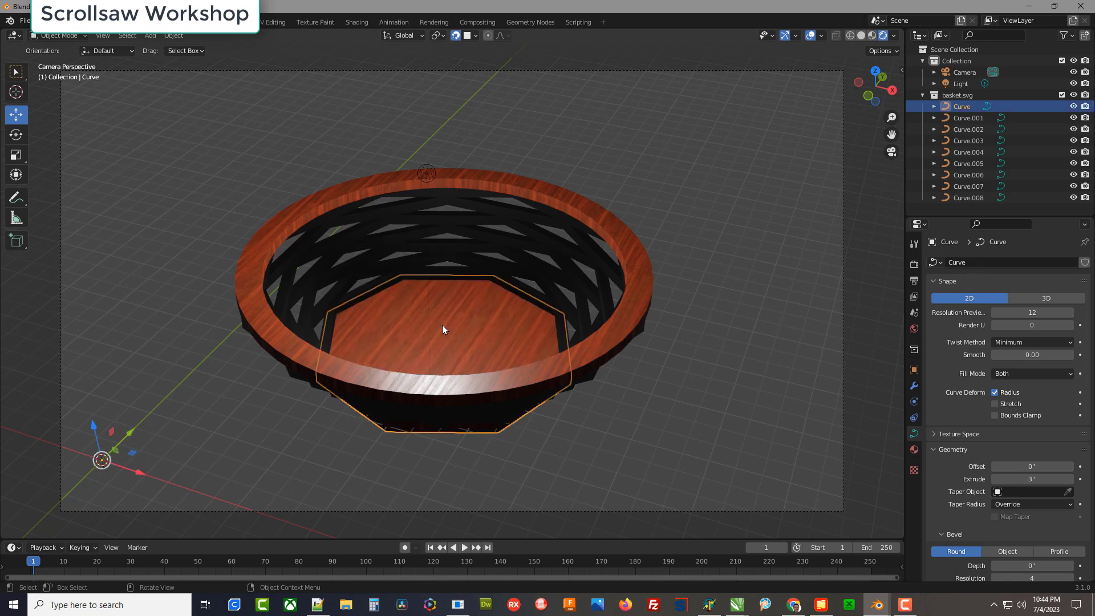
Apply the lighter WD001 wood to rings Curve.001, Curve.002, Curve.003 and Curve.004.
{"action": "left_click", "coordinate": [991, 119]}
{"action": "key", "text": "q"}
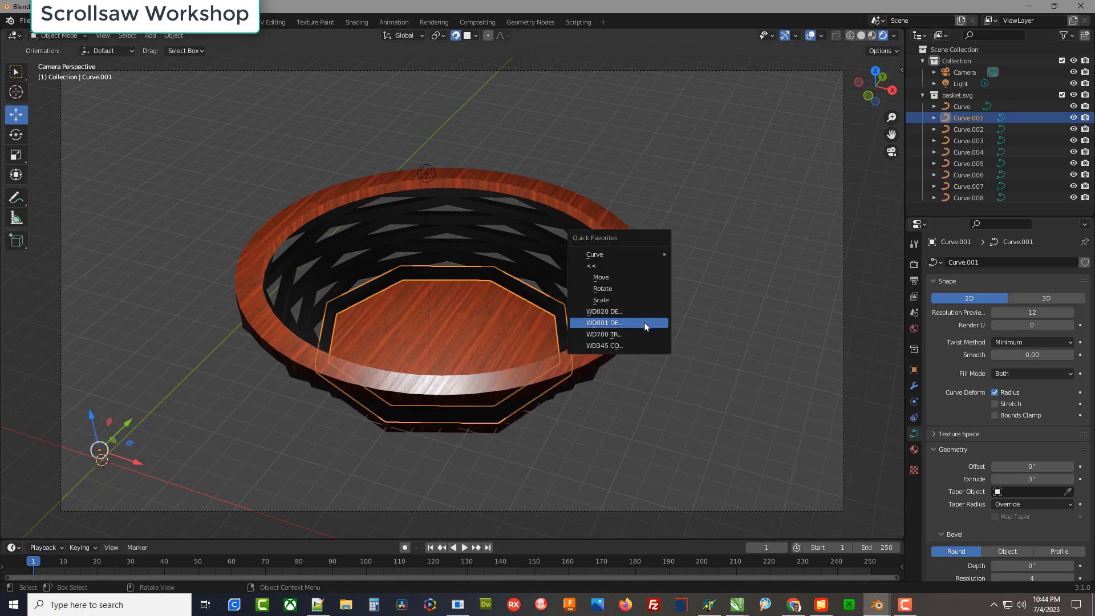
{"action": "left_click", "coordinate": [645, 323]}
{"action": "left_click", "coordinate": [978, 130]}
{"action": "key", "text": "q"}
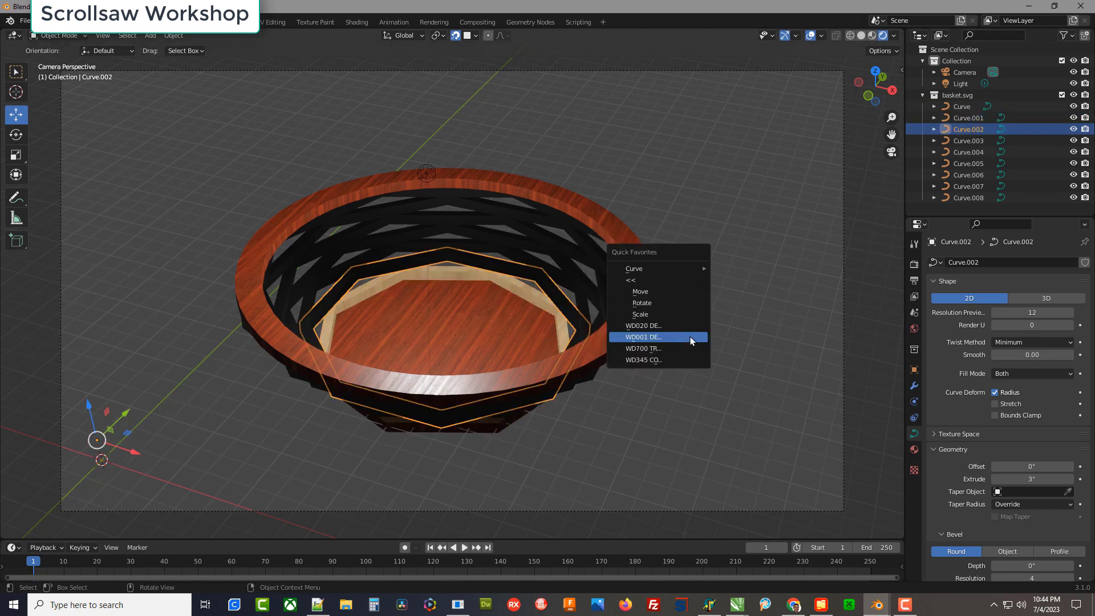
{"action": "left_click", "coordinate": [677, 337]}
{"action": "left_click", "coordinate": [970, 141]}
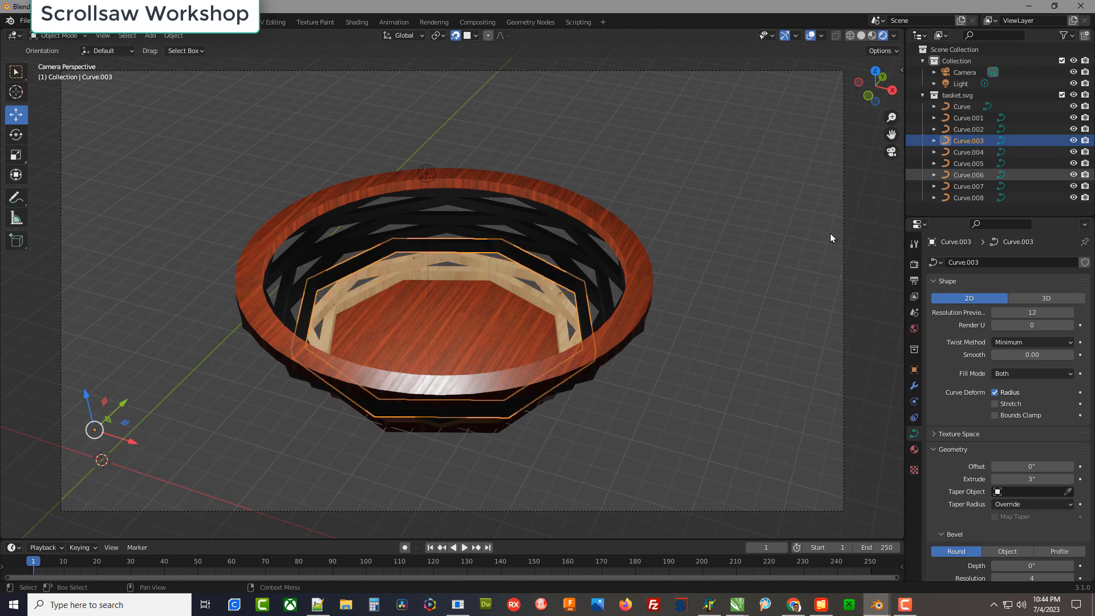
{"action": "key", "text": "q"}
{"action": "left_click", "coordinate": [714, 345]}
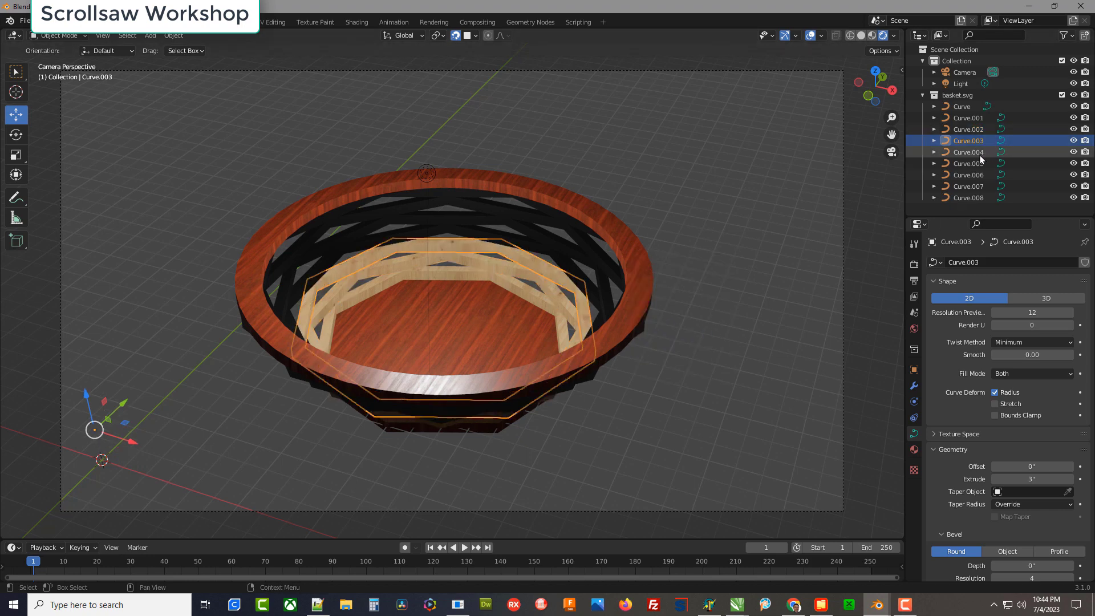
{"action": "left_click", "coordinate": [980, 153]}
{"action": "key", "text": "q"}
{"action": "left_click", "coordinate": [723, 322]}
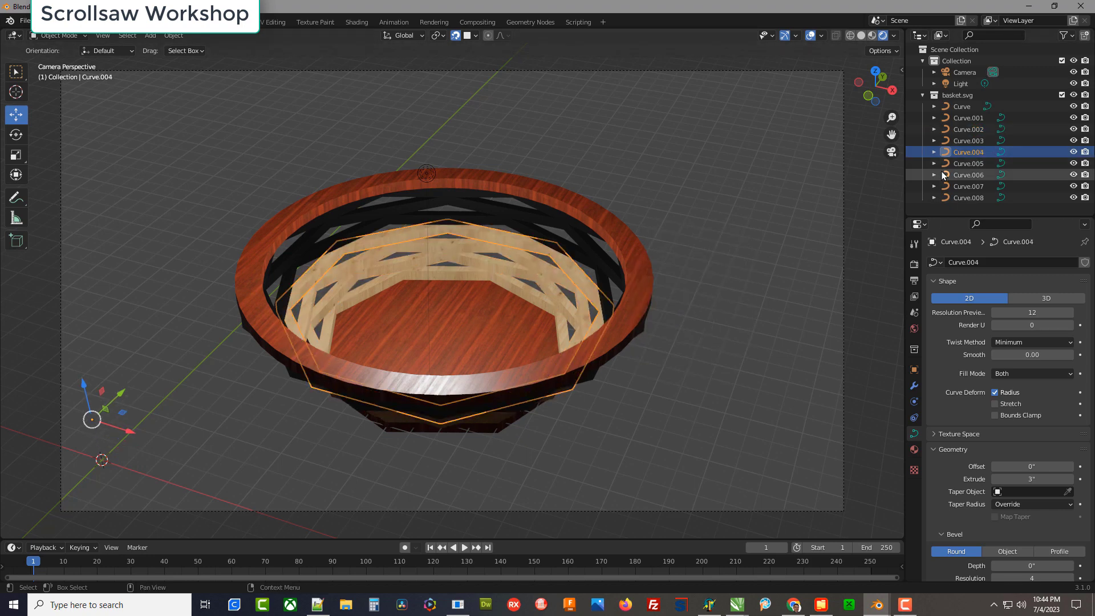
Apply WD001 wood to rings Curve.005, Curve.006 and Curve.007, then deselect.
{"action": "left_click", "coordinate": [973, 162]}
{"action": "key", "text": "q"}
{"action": "left_click", "coordinate": [727, 335]}
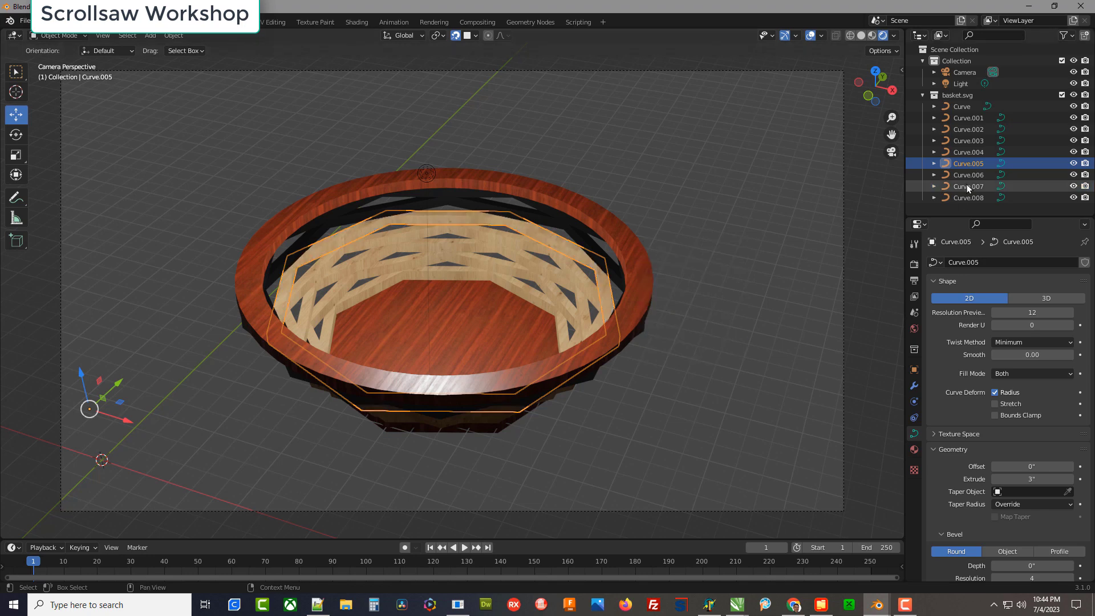
{"action": "left_click", "coordinate": [969, 174]}
{"action": "key", "text": "q"}
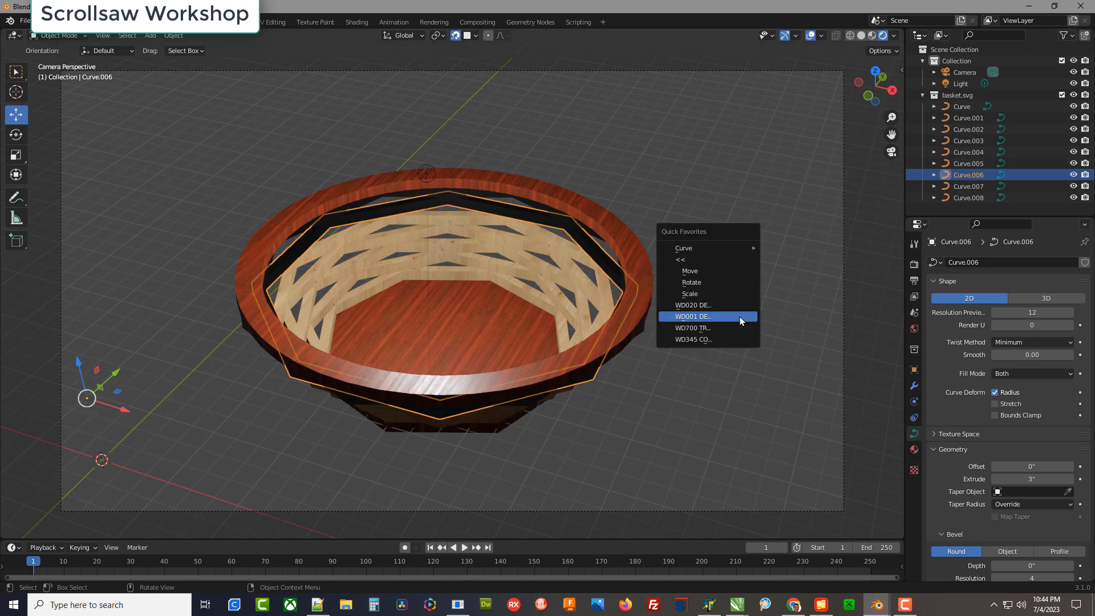
{"action": "left_click", "coordinate": [741, 318]}
{"action": "left_click", "coordinate": [960, 187]}
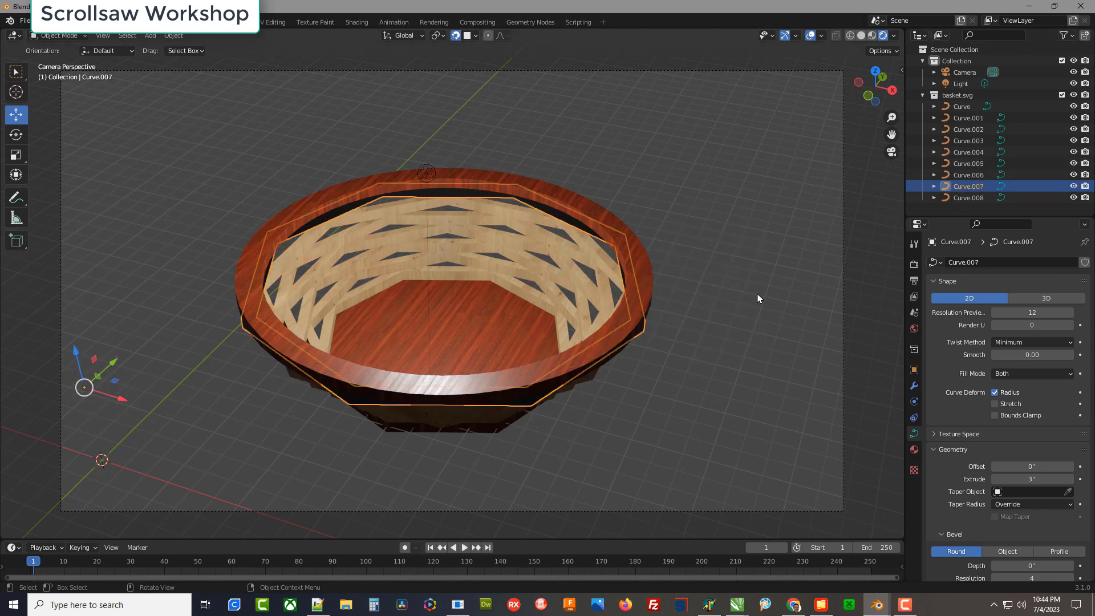
{"action": "key", "text": "q"}
{"action": "left_click", "coordinate": [750, 305]}
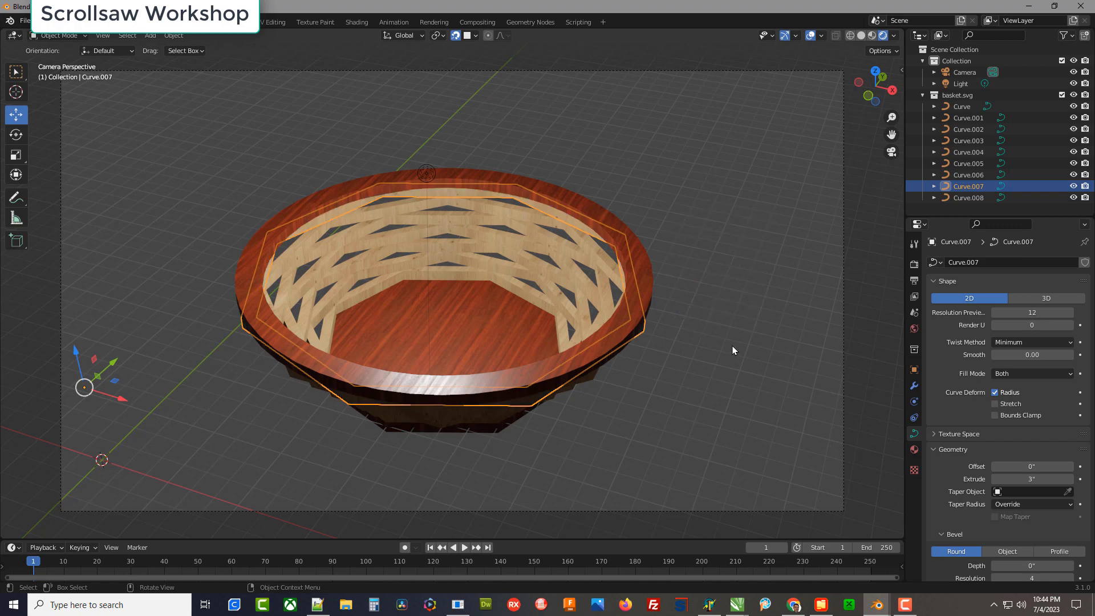
{"action": "left_click", "coordinate": [723, 382]}
Add a three-point light rig around the basket.
{"action": "middle_click_drag", "start_coordinate": [717, 410], "coordinate": [717, 354]}
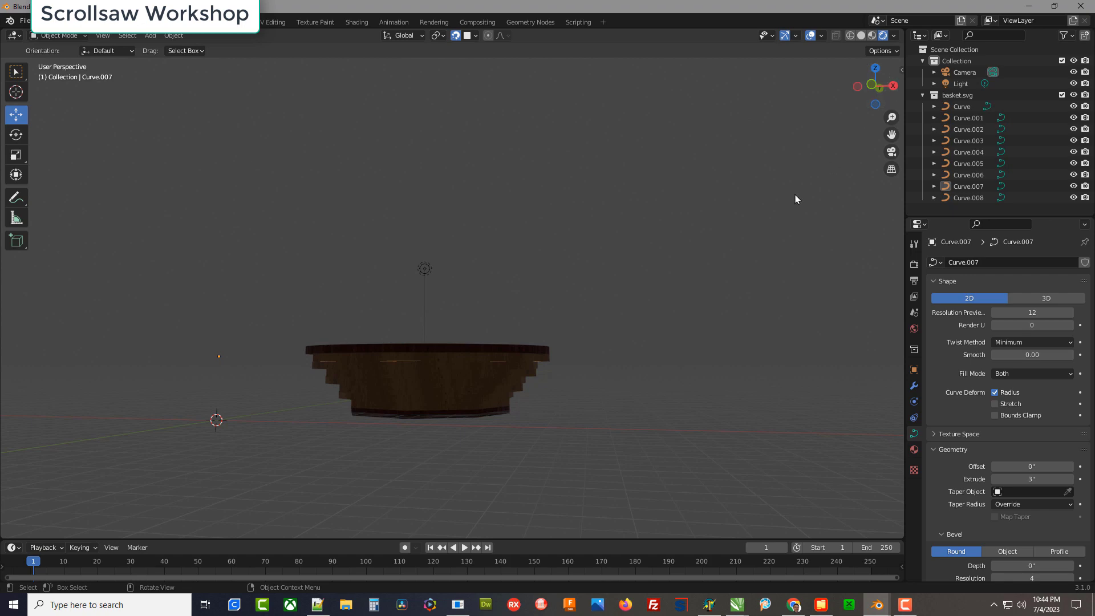
{"action": "middle_click_drag", "start_coordinate": [797, 199], "coordinate": [752, 258]}
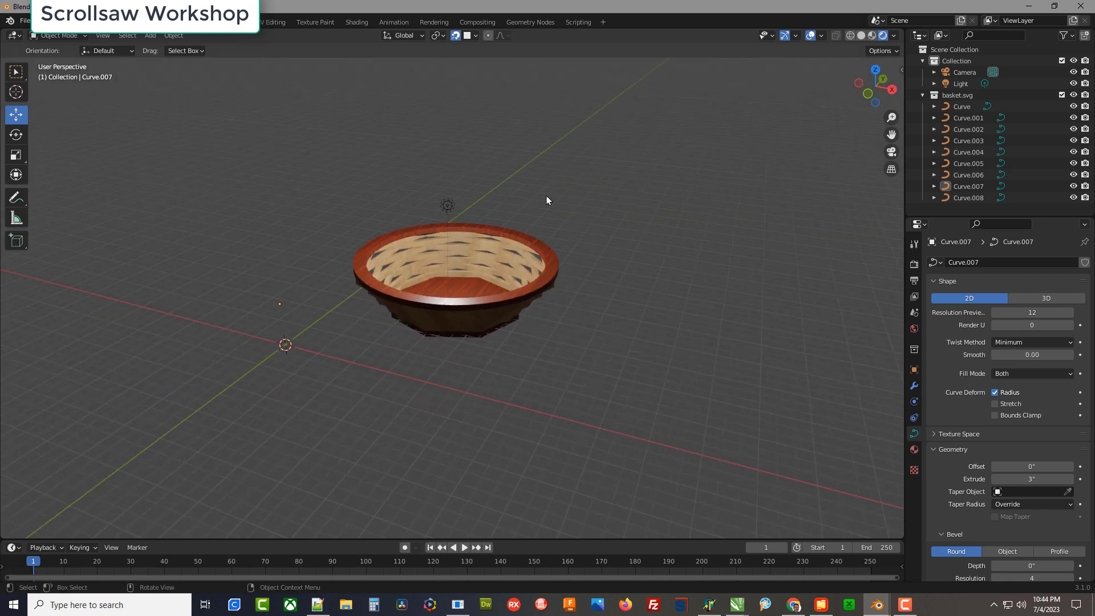
{"action": "left_click", "coordinate": [456, 299]}
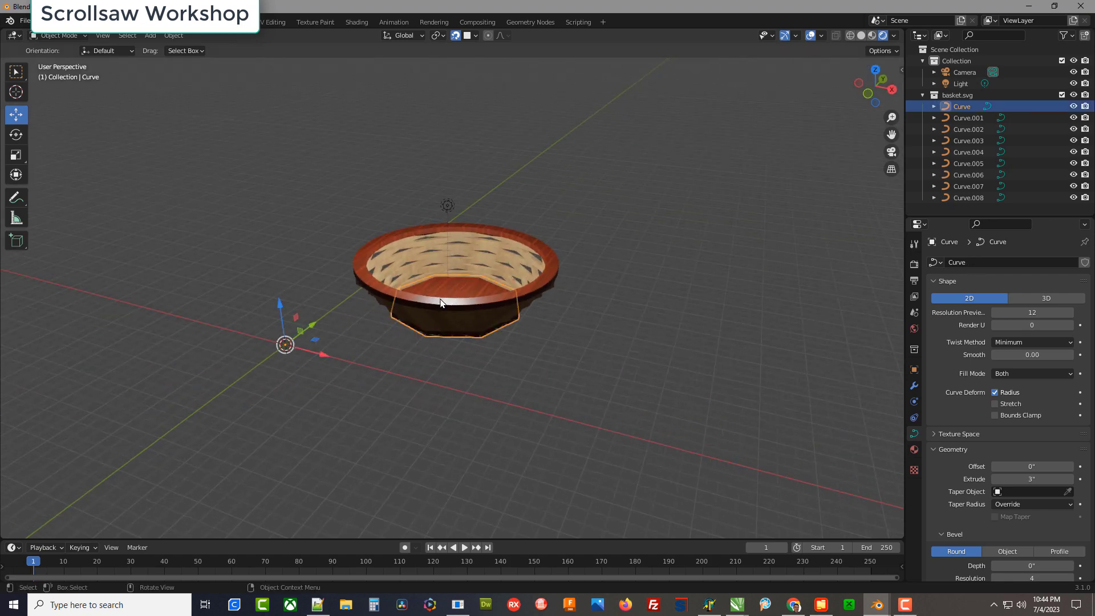
{"action": "key", "text": "shift+a"}
{"action": "mouse_move", "coordinate": [440, 452]}
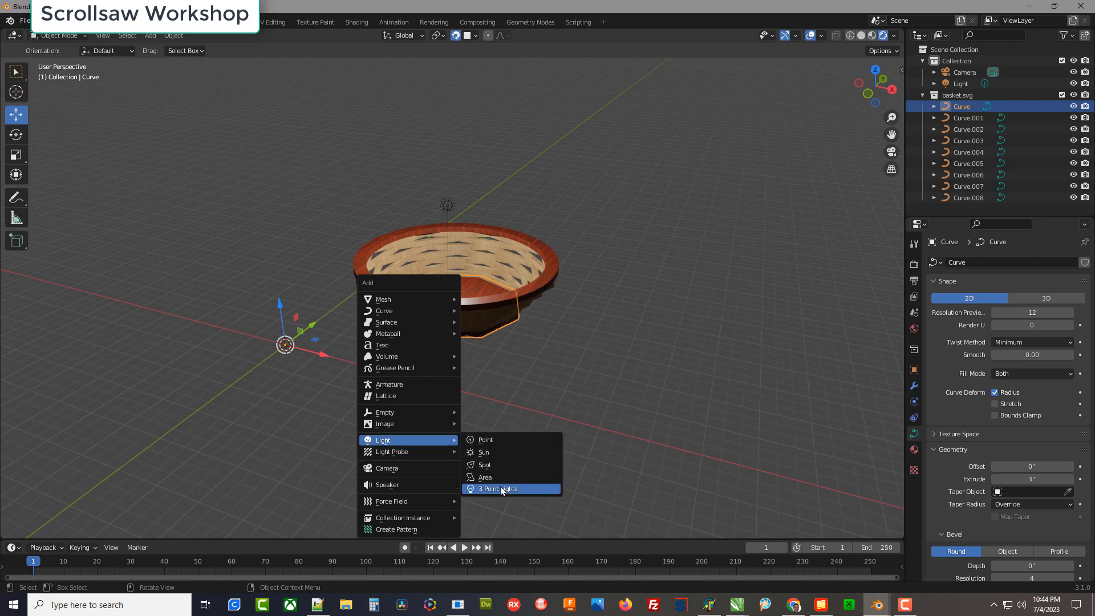
{"action": "left_click", "coordinate": [502, 489]}
Set light powers: TriLamp-Back 5 W, TriLamp-Fill 500 W, TriLamp-Key 700 W.
{"action": "left_click", "coordinate": [972, 95]}
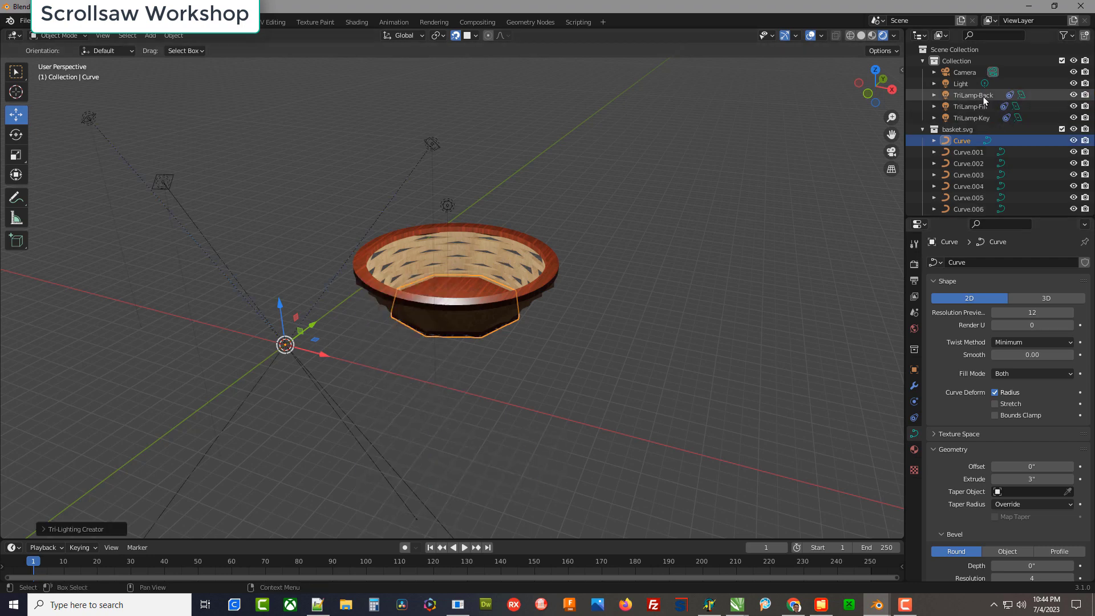
{"action": "left_click", "coordinate": [1027, 340]}
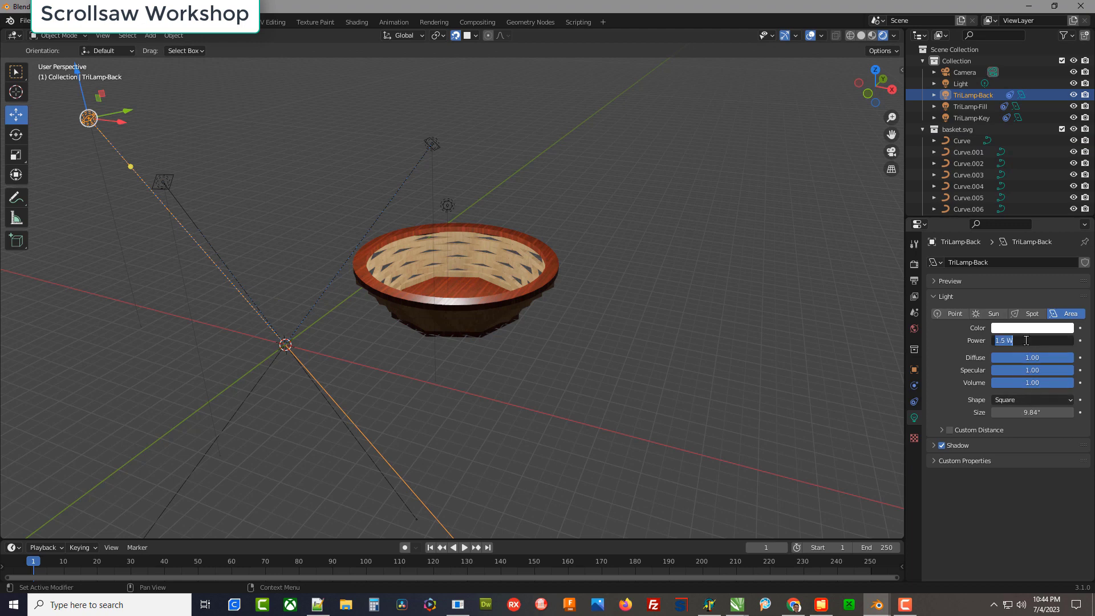
{"action": "type", "text": "50"}
{"action": "key", "text": "Return"}
{"action": "left_click", "coordinate": [970, 106]}
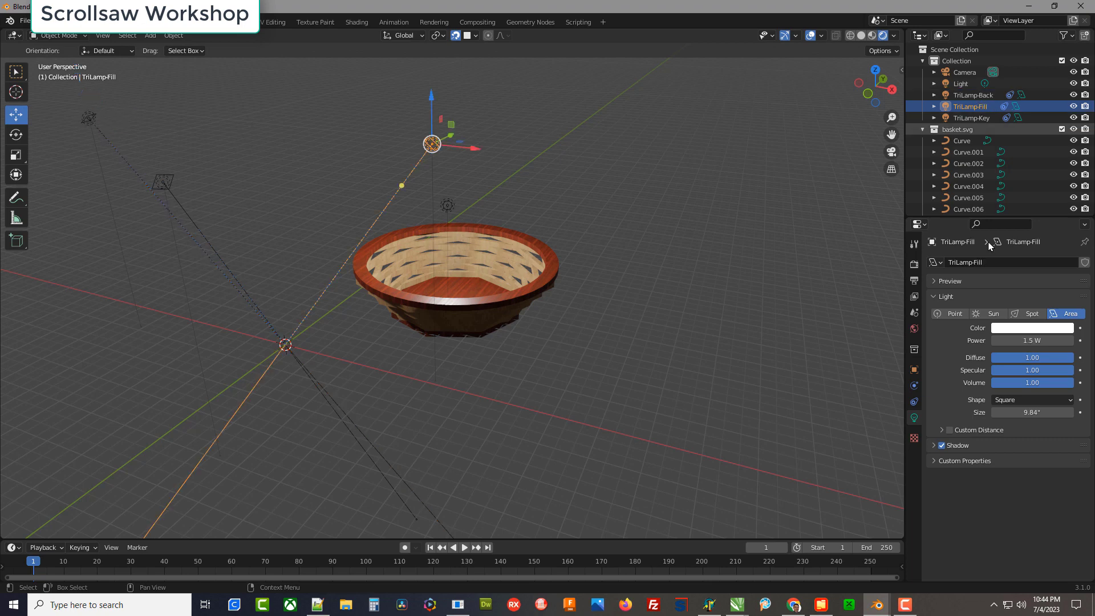
{"action": "left_click", "coordinate": [1030, 339]}
{"action": "type", "text": "500"}
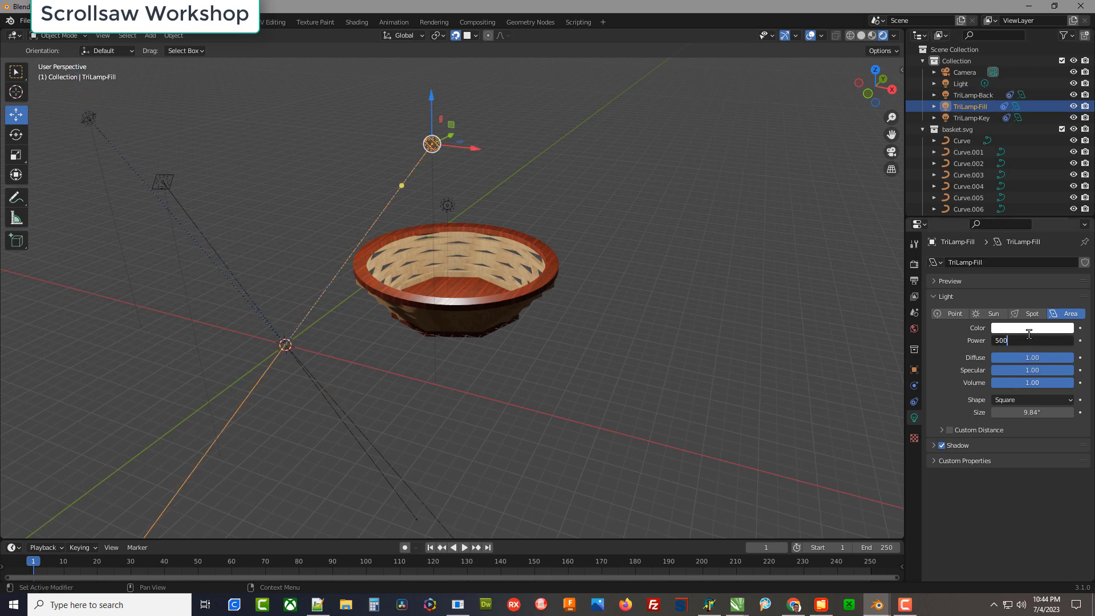
{"action": "key", "text": "Return"}
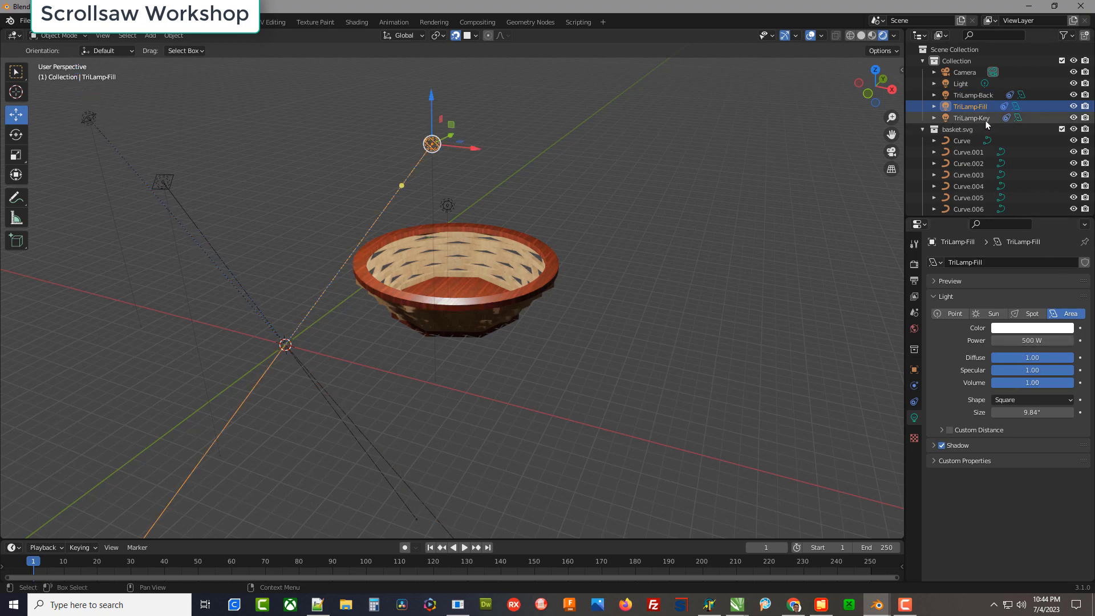
{"action": "left_click", "coordinate": [986, 121]}
{"action": "left_click", "coordinate": [1021, 340]}
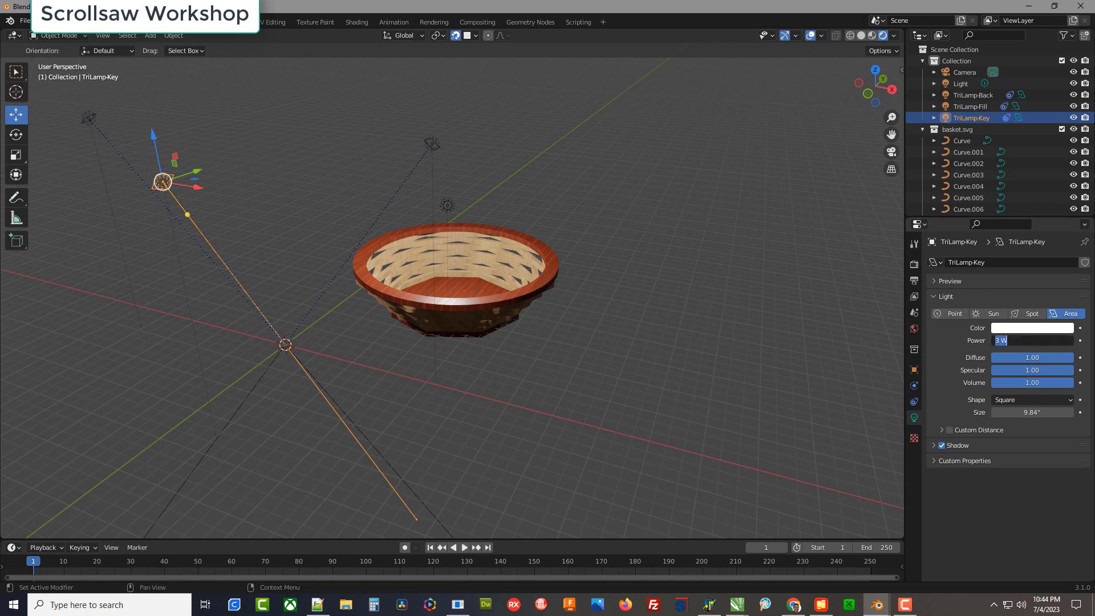
{"action": "key", "text": "Return"}
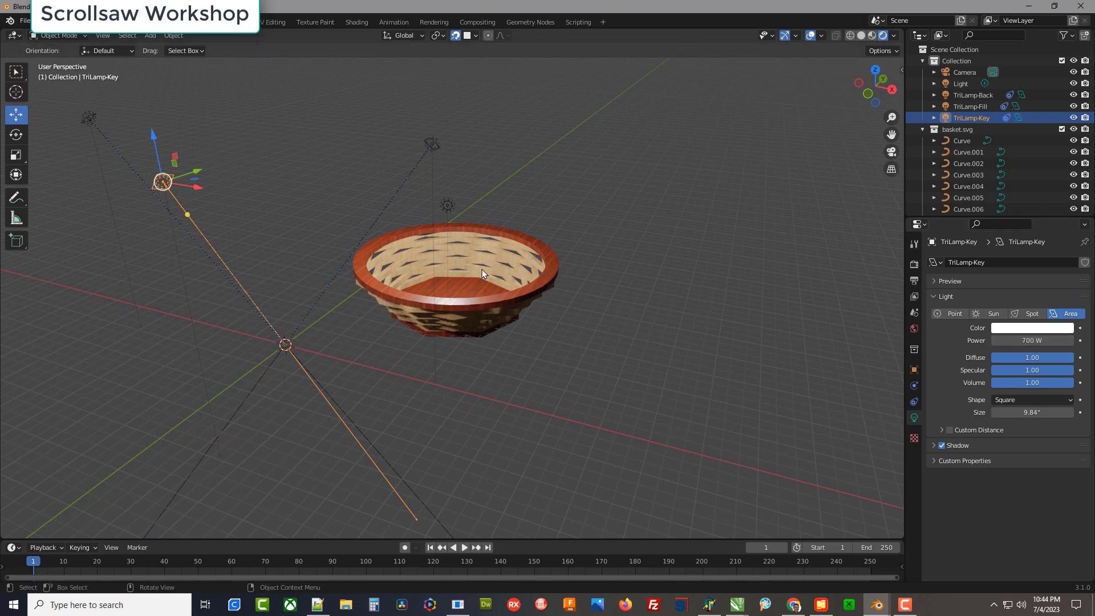
Drag the 1000 W point light along Z and Y to sit low in front of the bowl.
{"action": "left_click", "coordinate": [964, 83]}
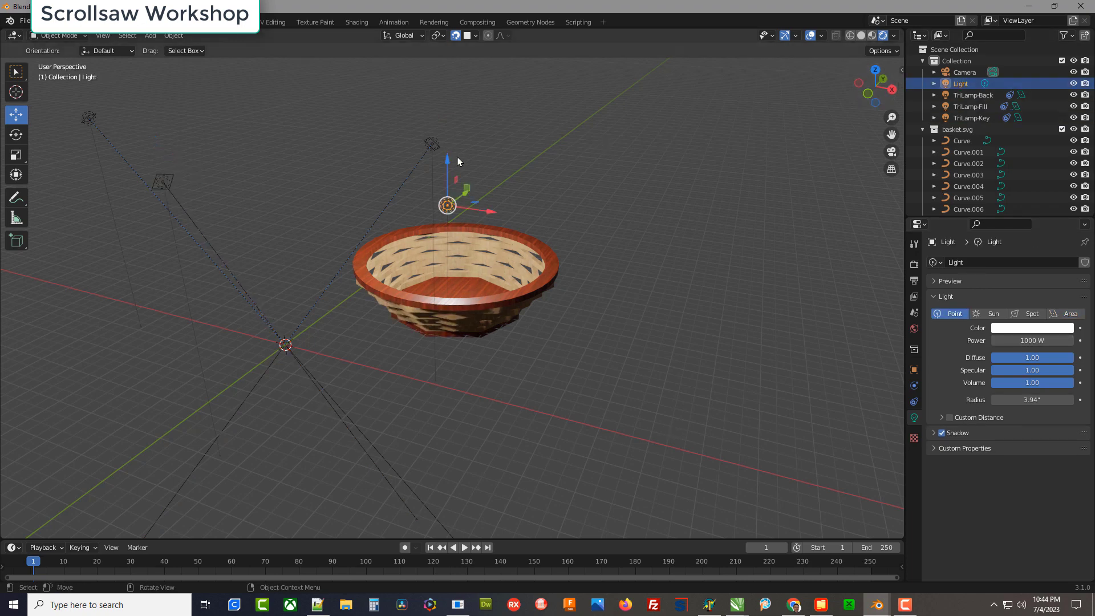
{"action": "left_click_drag", "start_coordinate": [447, 161], "coordinate": [483, 363]}
{"action": "middle_click_drag", "start_coordinate": [560, 382], "coordinate": [488, 397]}
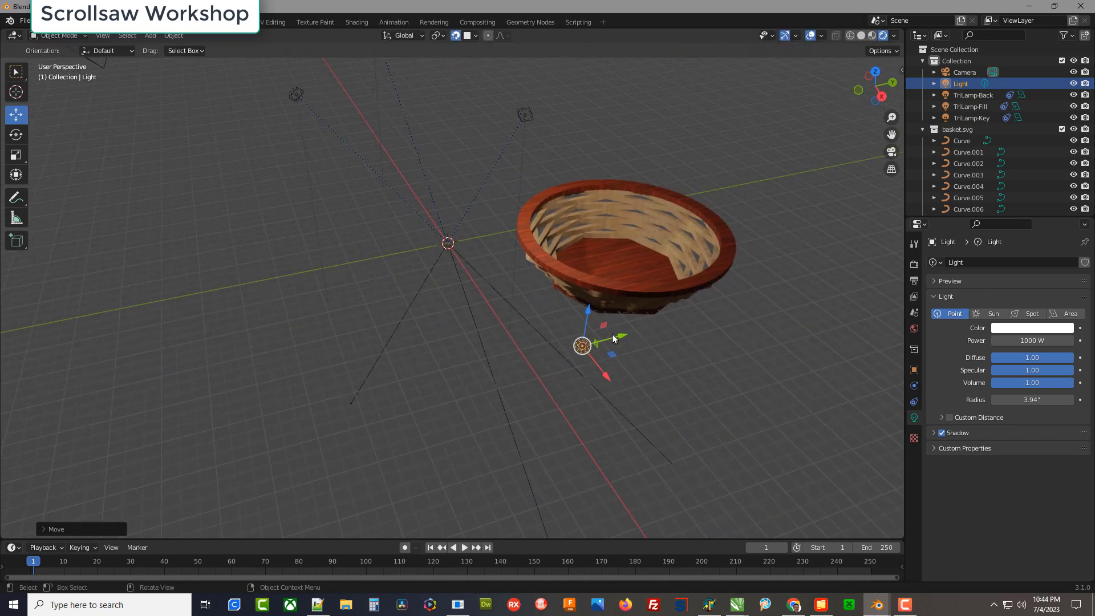
{"action": "left_click_drag", "start_coordinate": [625, 341], "coordinate": [501, 378]}
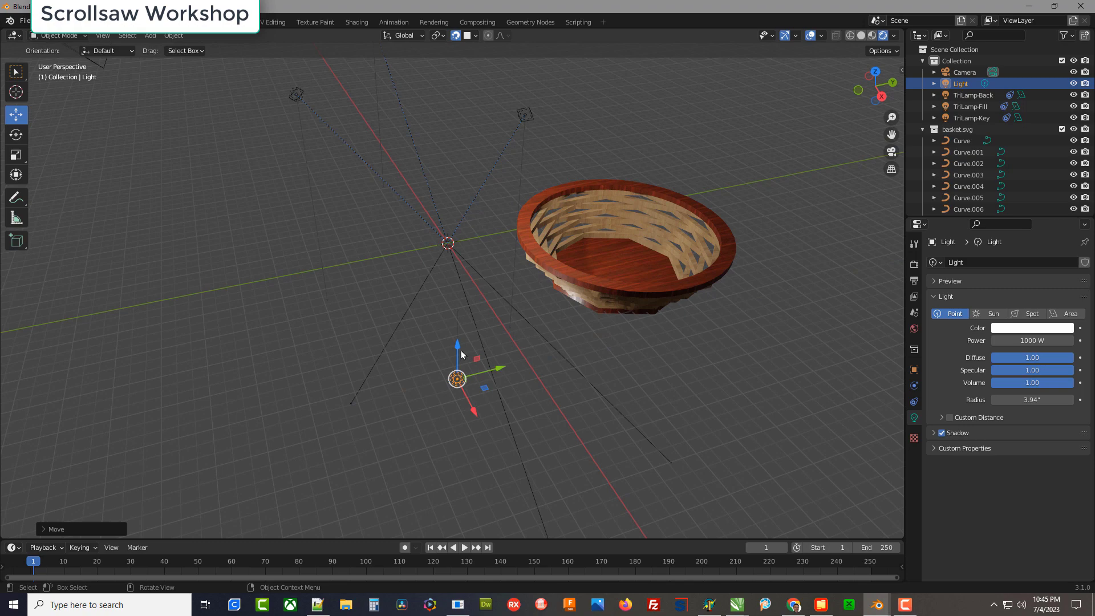
{"action": "left_click_drag", "start_coordinate": [456, 348], "coordinate": [459, 300]}
{"action": "left_click", "coordinate": [459, 300]}
{"action": "middle_click_drag", "start_coordinate": [572, 372], "coordinate": [585, 194]}
{"action": "scroll", "coordinate": [563, 420], "scroll_direction": "up", "scroll_amount": 4}
{"action": "scroll", "coordinate": [465, 235], "scroll_direction": "down", "scroll_amount": 3}
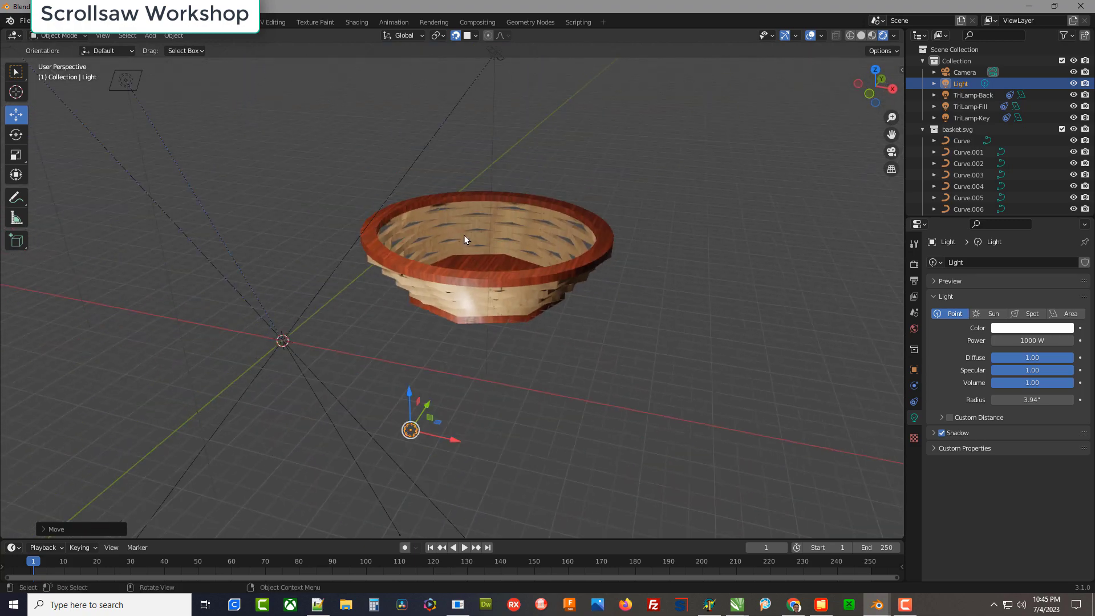
Browse D:\pix > Blender > BlenderAssets > round_wooden_table in xplorer2 and open round_wooden_table_01_4k.blend.
{"action": "left_click", "coordinate": [821, 606]}
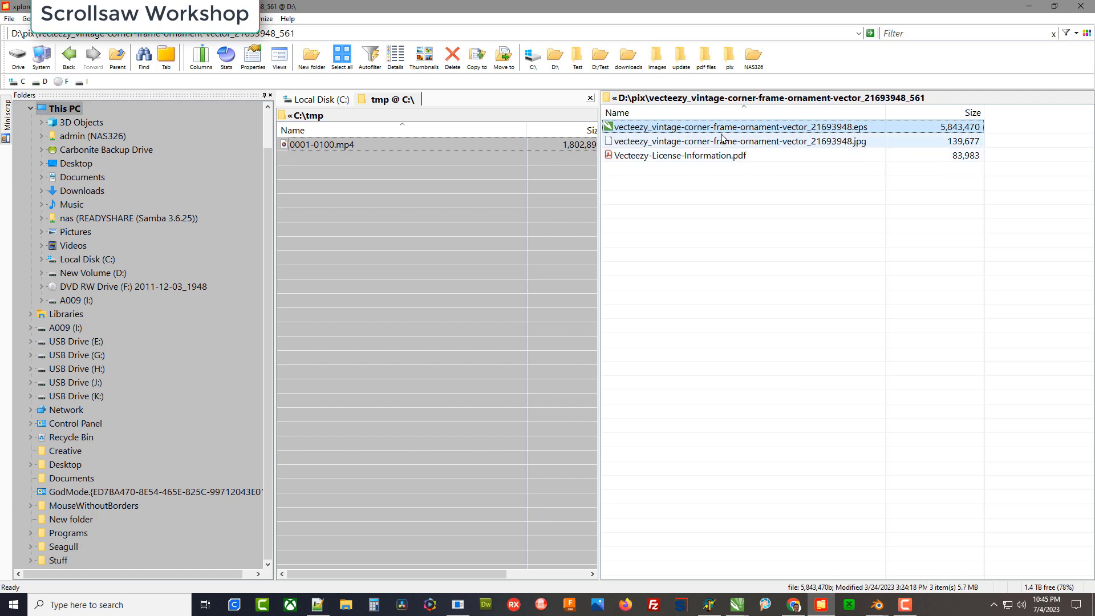
{"action": "left_click", "coordinate": [638, 100]}
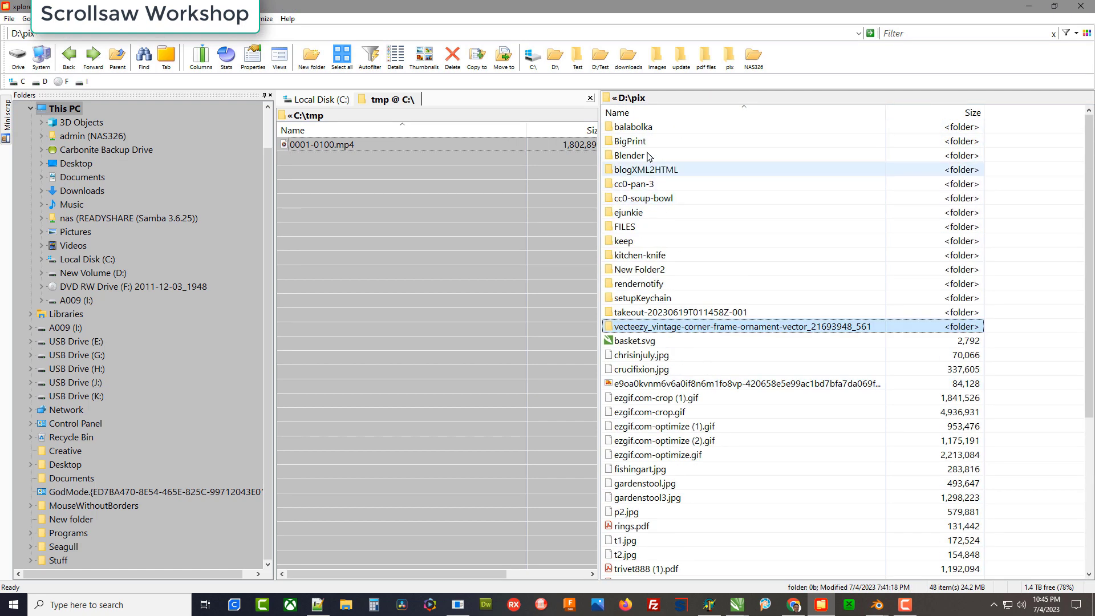
{"action": "double_click", "coordinate": [647, 155]}
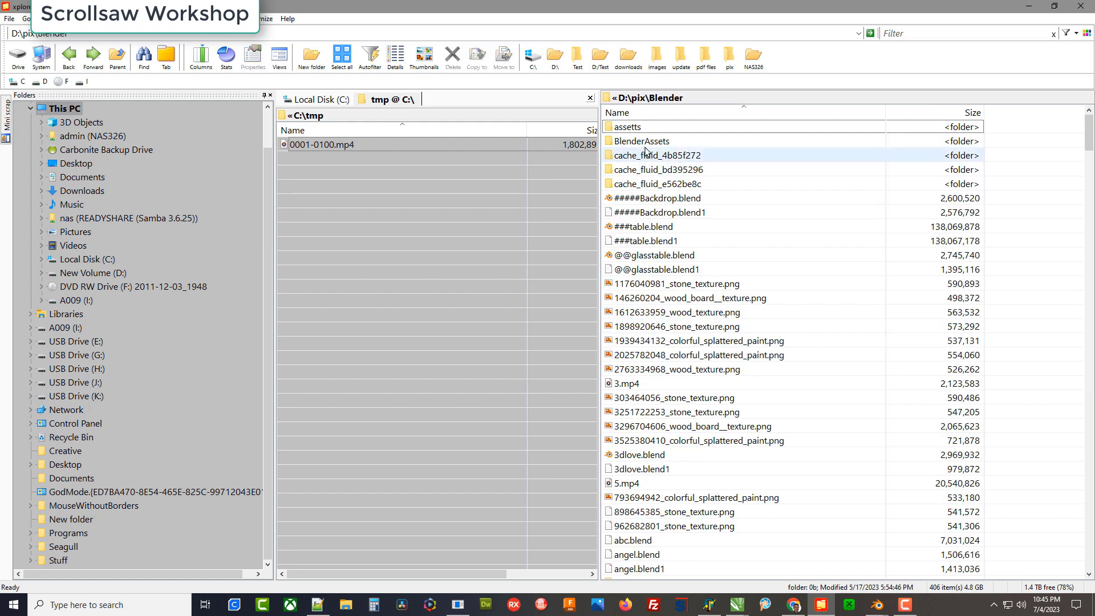
{"action": "double_click", "coordinate": [643, 142]}
{"action": "scroll", "coordinate": [673, 342], "scroll_direction": "down", "scroll_amount": 3}
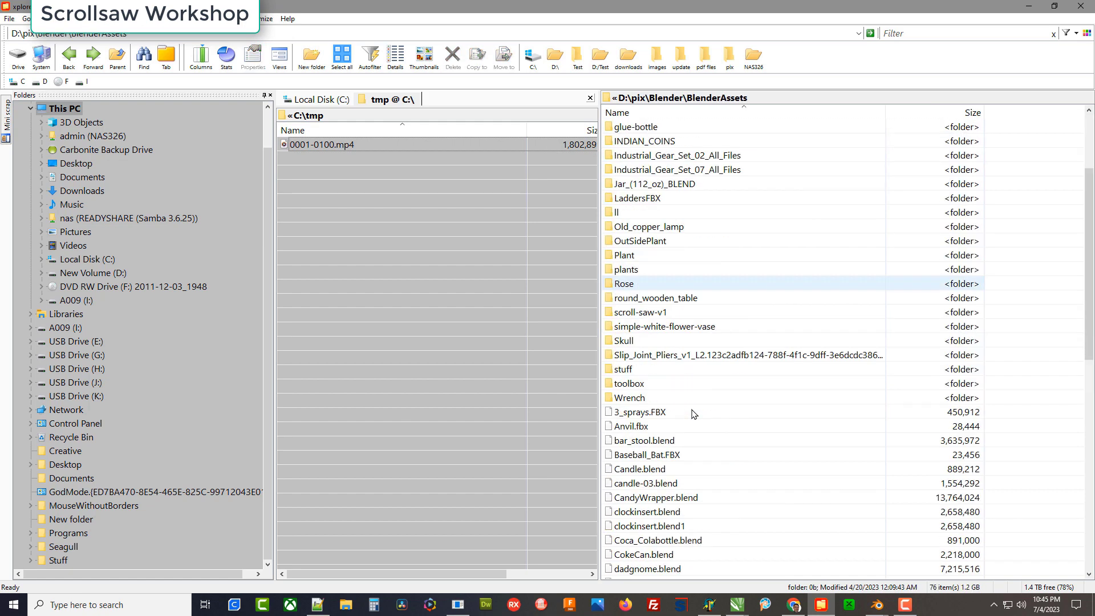
{"action": "double_click", "coordinate": [659, 299]}
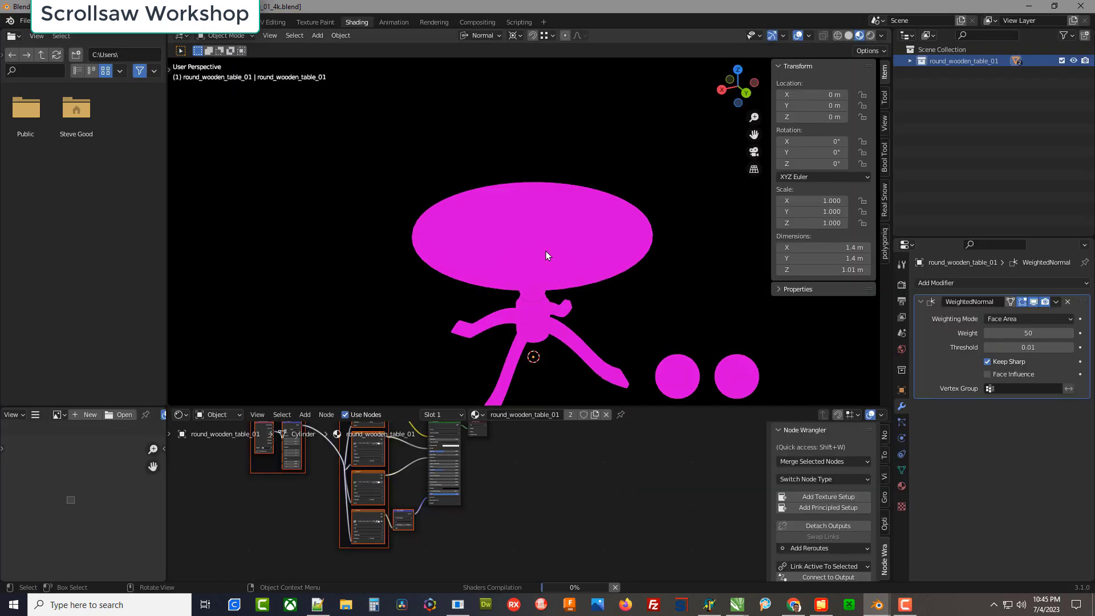
Copy the round wooden table object, then close its Blender file without saving.
{"action": "left_click", "coordinate": [546, 251]}
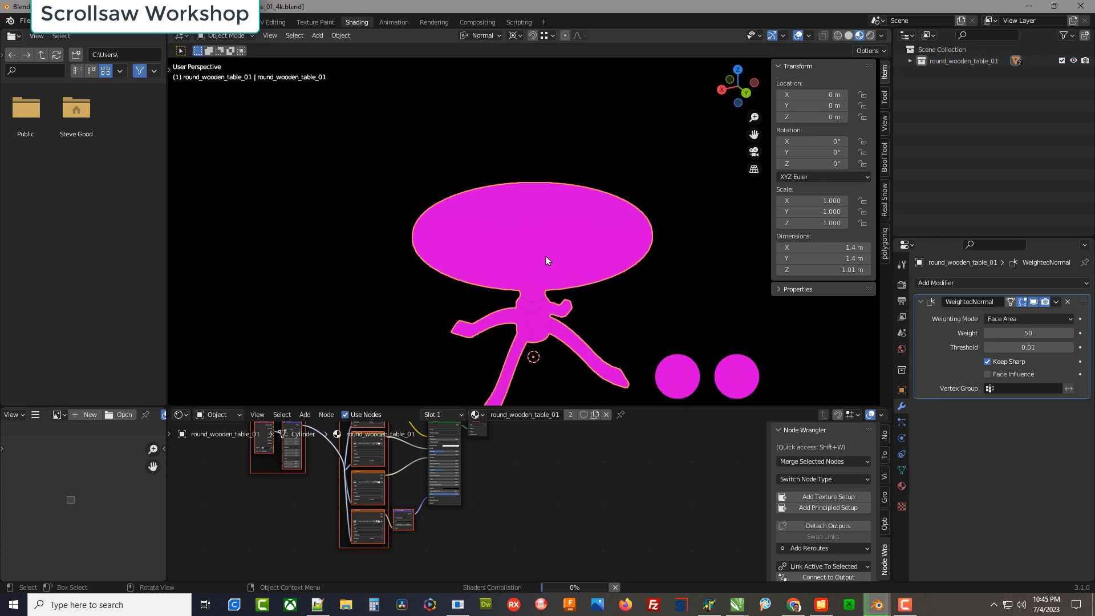
{"action": "right_click", "coordinate": [546, 251]}
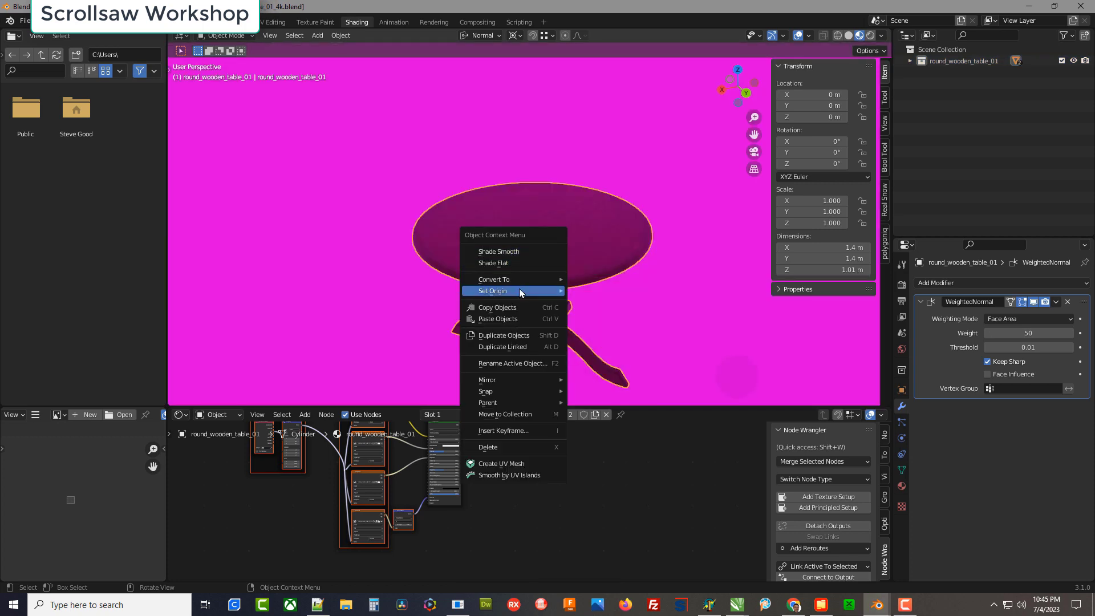
{"action": "left_click", "coordinate": [498, 307]}
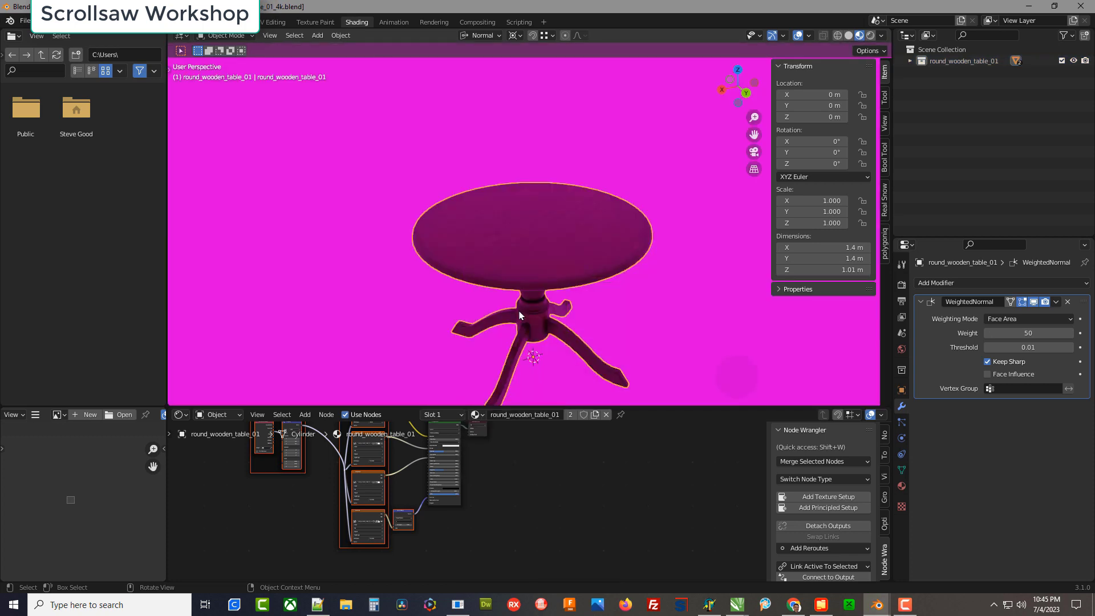
{"action": "left_click", "coordinate": [1081, 6]}
{"action": "left_click", "coordinate": [588, 324]}
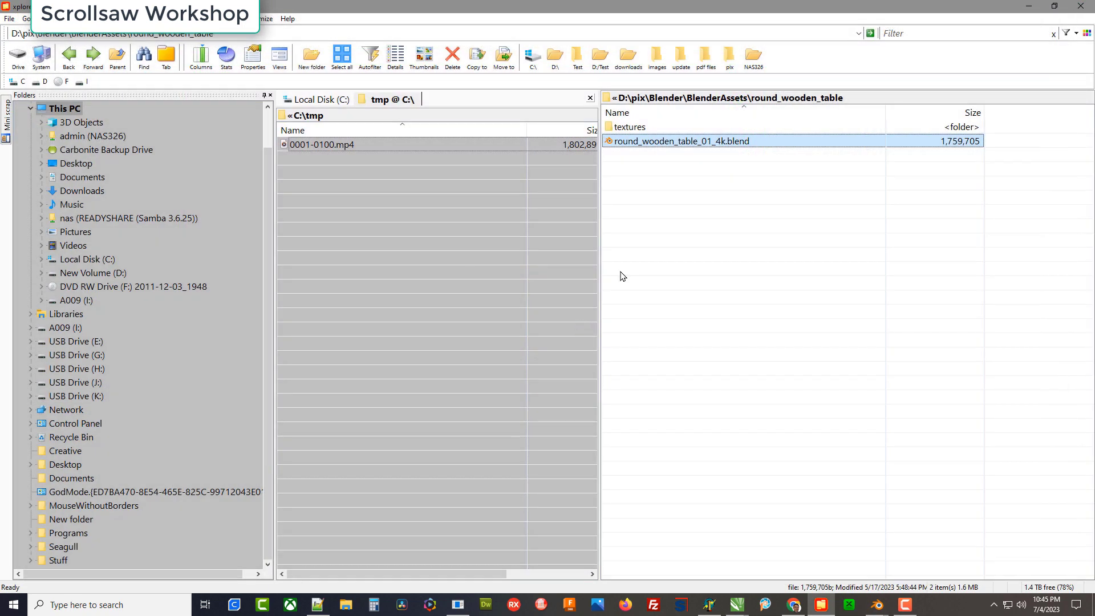
Paste the copied wooden table into the basket scene and scale it up.
{"action": "left_click", "coordinate": [1083, 5]}
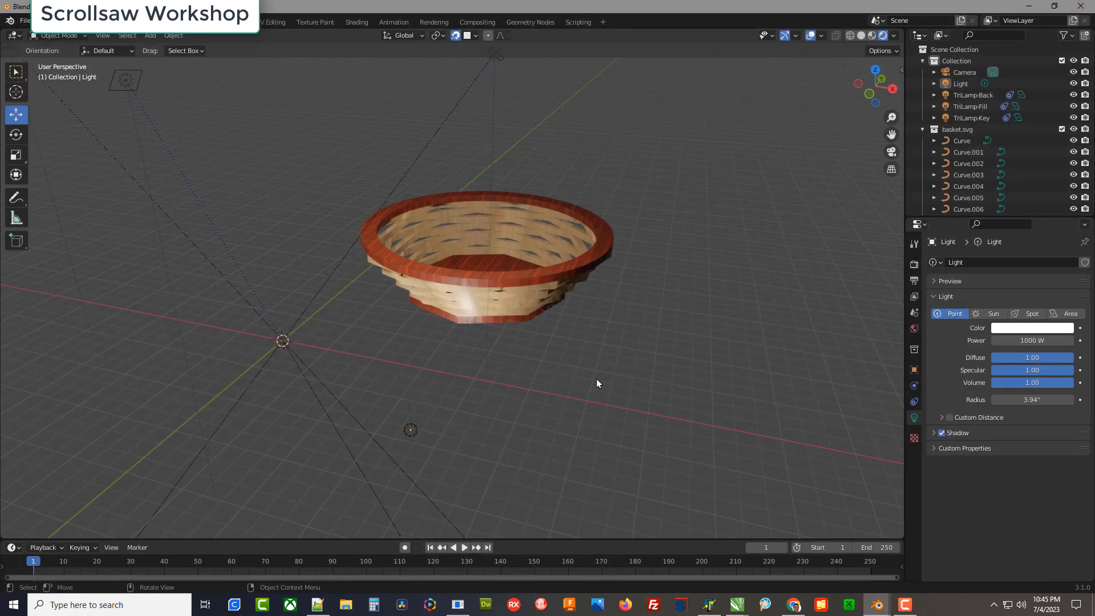
{"action": "right_click", "coordinate": [596, 379]}
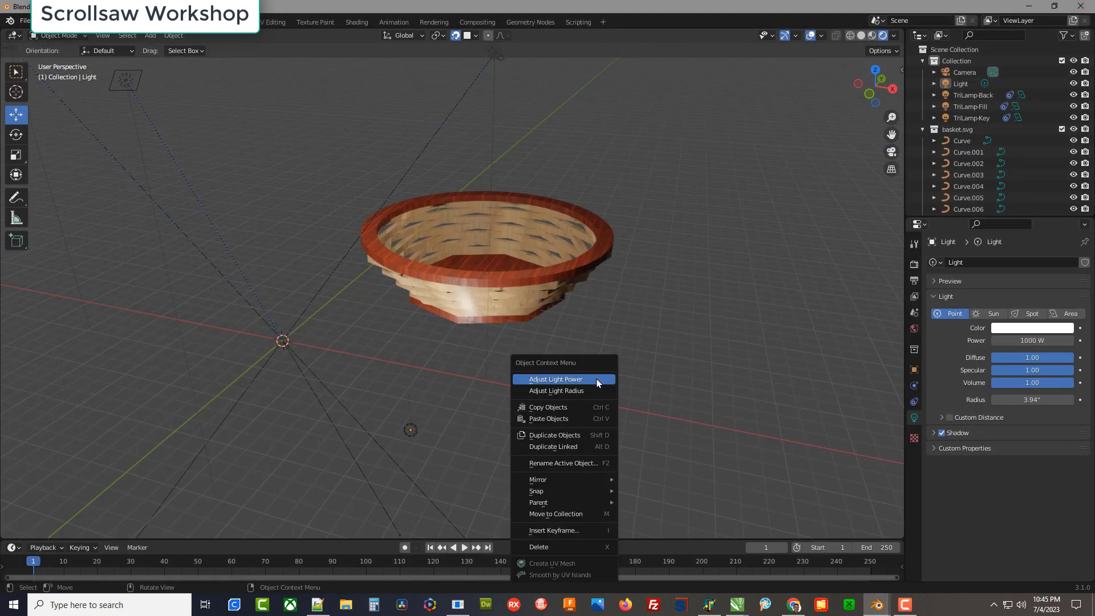
{"action": "left_click", "coordinate": [570, 419]}
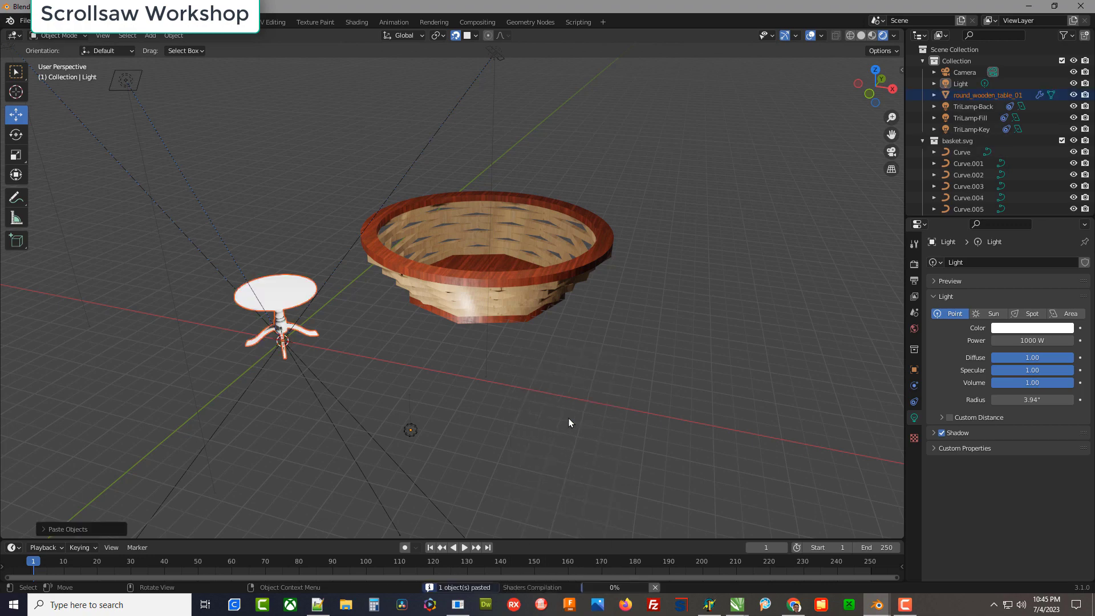
{"action": "left_click", "coordinate": [297, 293]}
{"action": "key", "text": "s"}
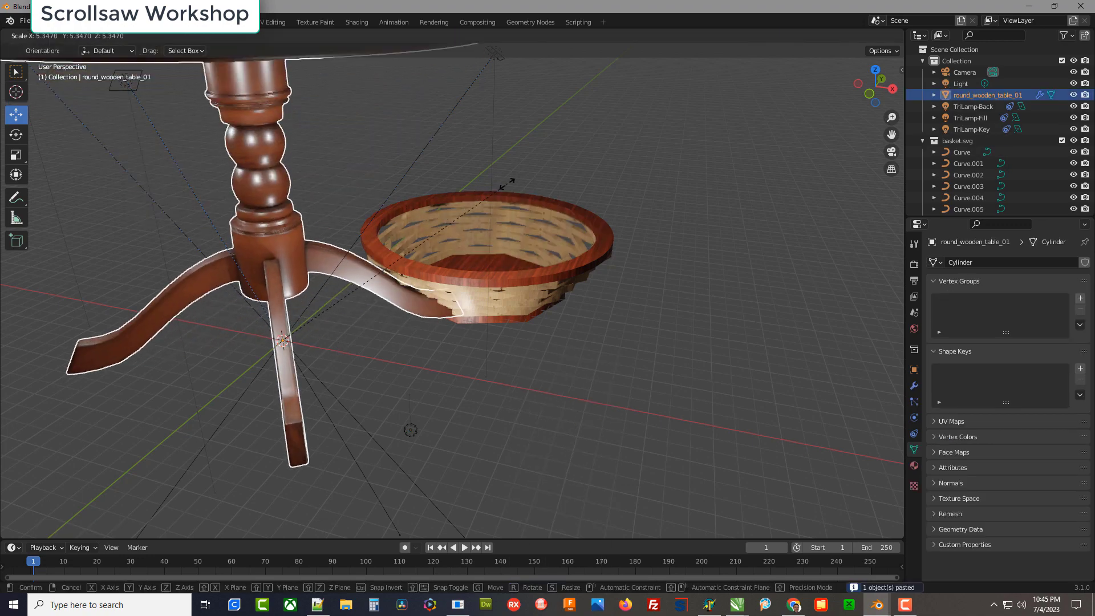
{"action": "left_click", "coordinate": [611, 148]}
Try moving the table along Z and Y, undo those moves, and return to camera view.
{"action": "scroll", "coordinate": [655, 310], "scroll_direction": "down", "scroll_amount": 5}
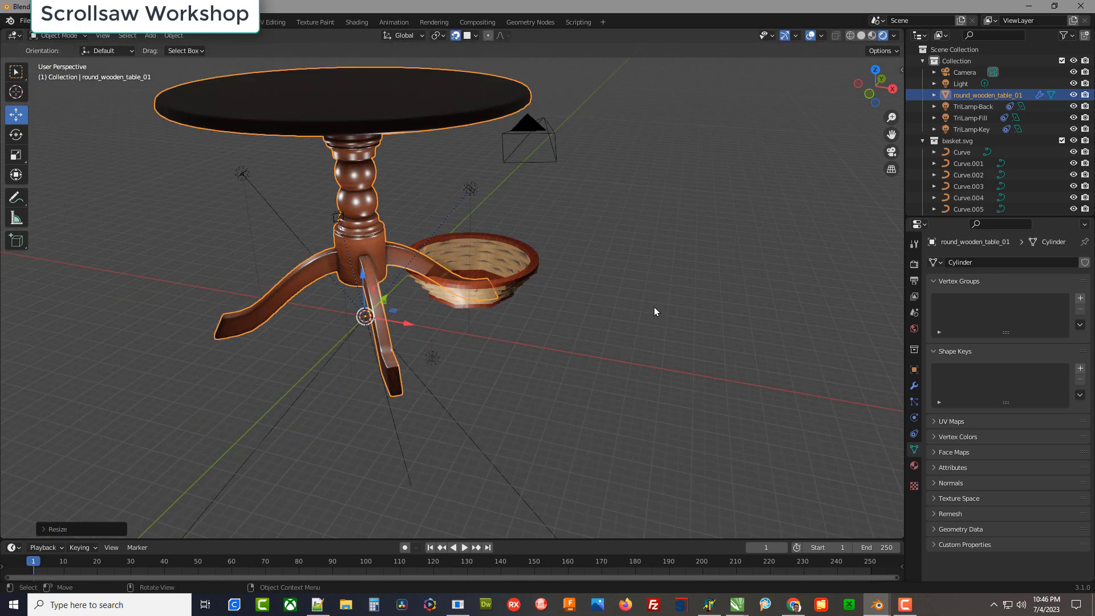
{"action": "left_click_drag", "start_coordinate": [404, 270], "coordinate": [470, 379]}
{"action": "middle_click_drag", "start_coordinate": [452, 431], "coordinate": [475, 397]}
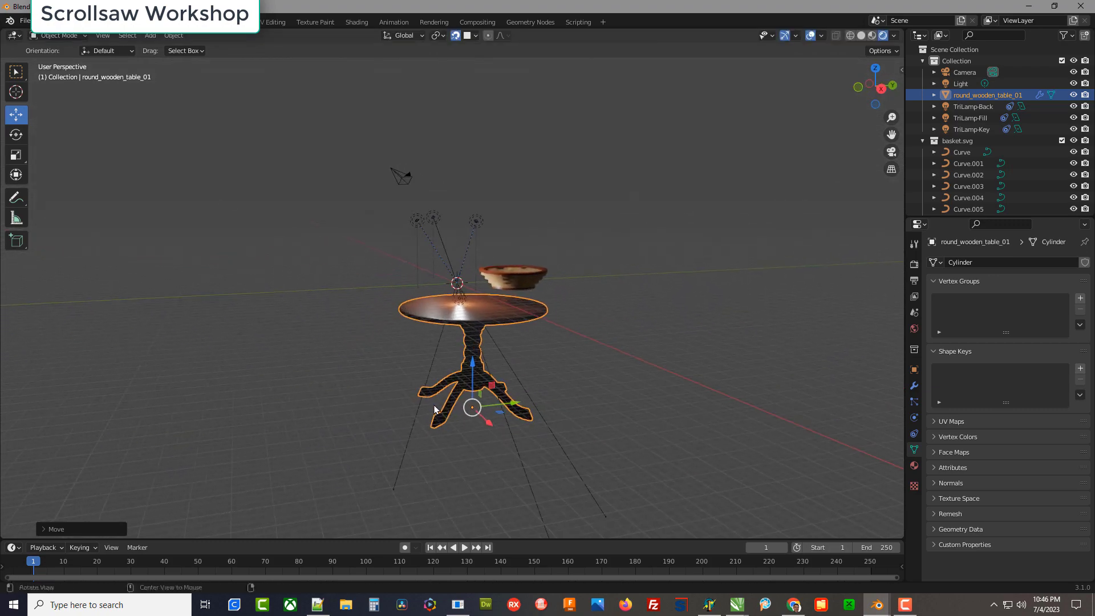
{"action": "left_click_drag", "start_coordinate": [513, 407], "coordinate": [546, 399]}
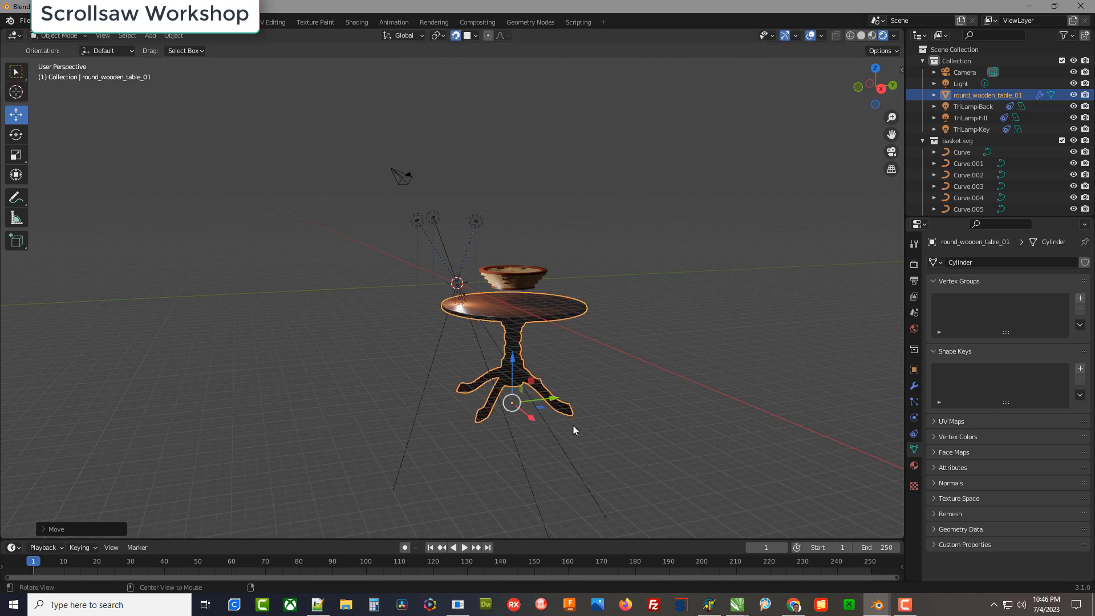
{"action": "middle_click_drag", "start_coordinate": [574, 428], "coordinate": [571, 362]}
{"action": "left_click_drag", "start_coordinate": [517, 394], "coordinate": [519, 479]}
{"action": "key", "text": "ctrl+z"}
{"action": "key", "text": "ctrl+z"}
{"action": "key", "text": "ctrl+z"}
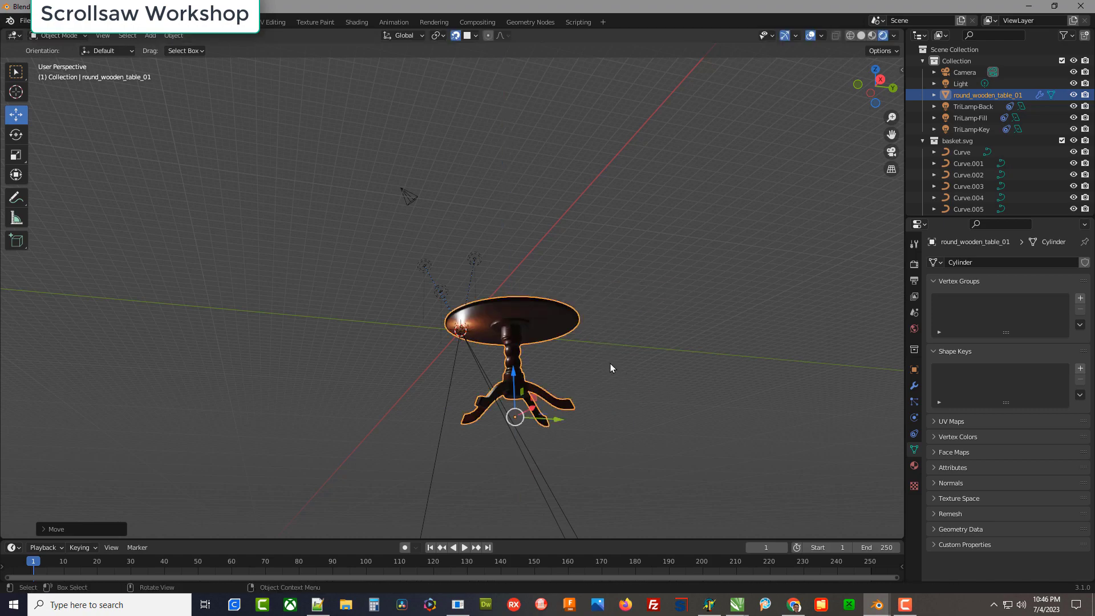
{"action": "key", "text": "KP_0"}
Slide the table along X so the basket sits centred on its top in camera view.
{"action": "scroll", "coordinate": [430, 341], "scroll_direction": "down", "scroll_amount": 3}
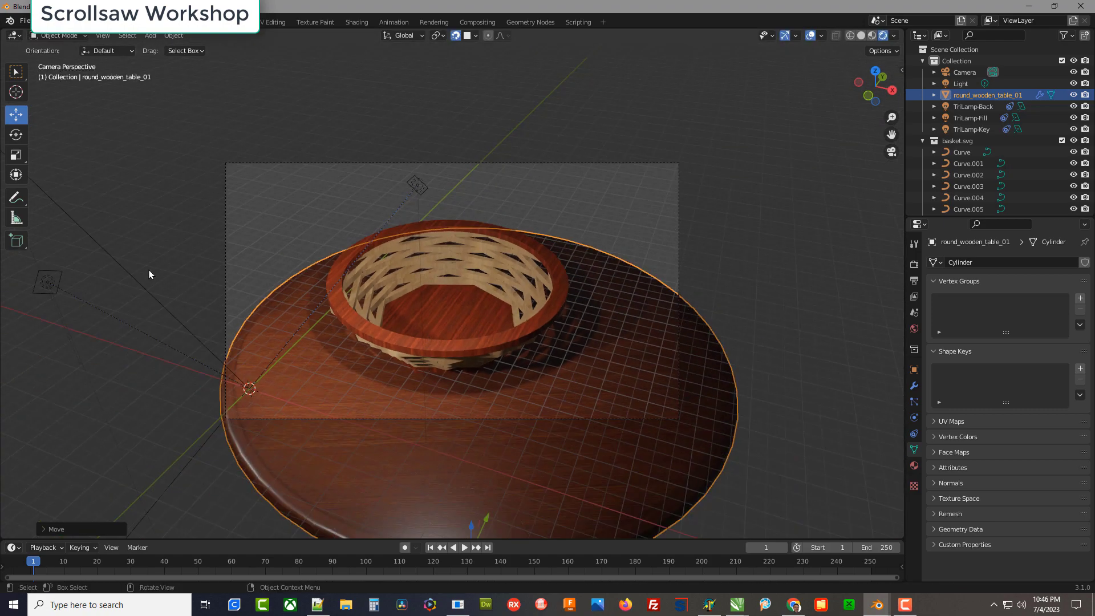
{"action": "left_click", "coordinate": [145, 254]}
{"action": "left_click", "coordinate": [606, 522]}
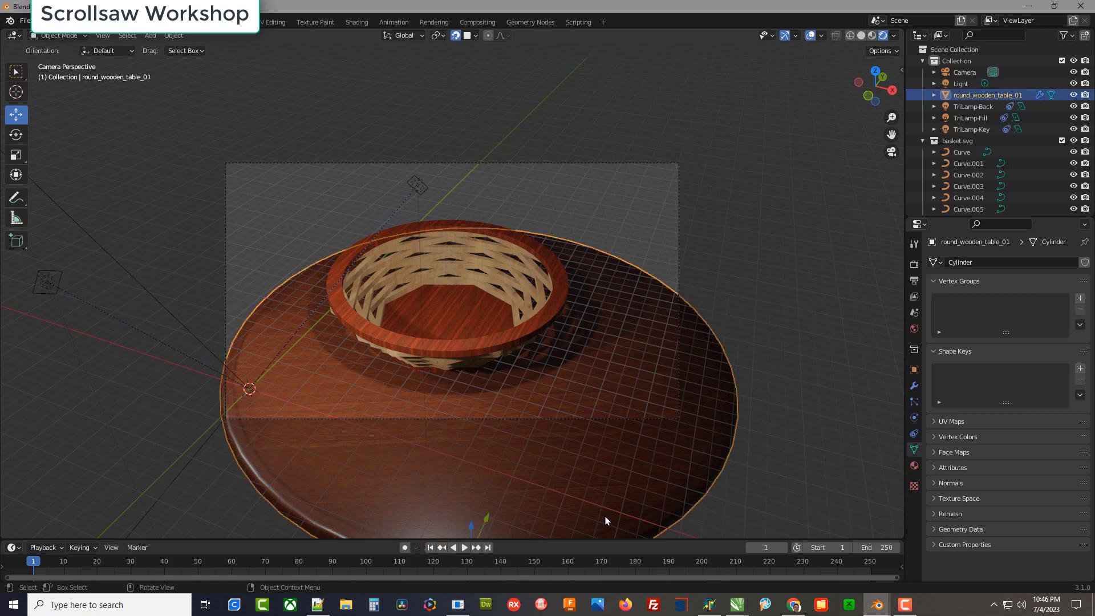
{"action": "scroll", "coordinate": [478, 402], "scroll_direction": "down", "scroll_amount": 1}
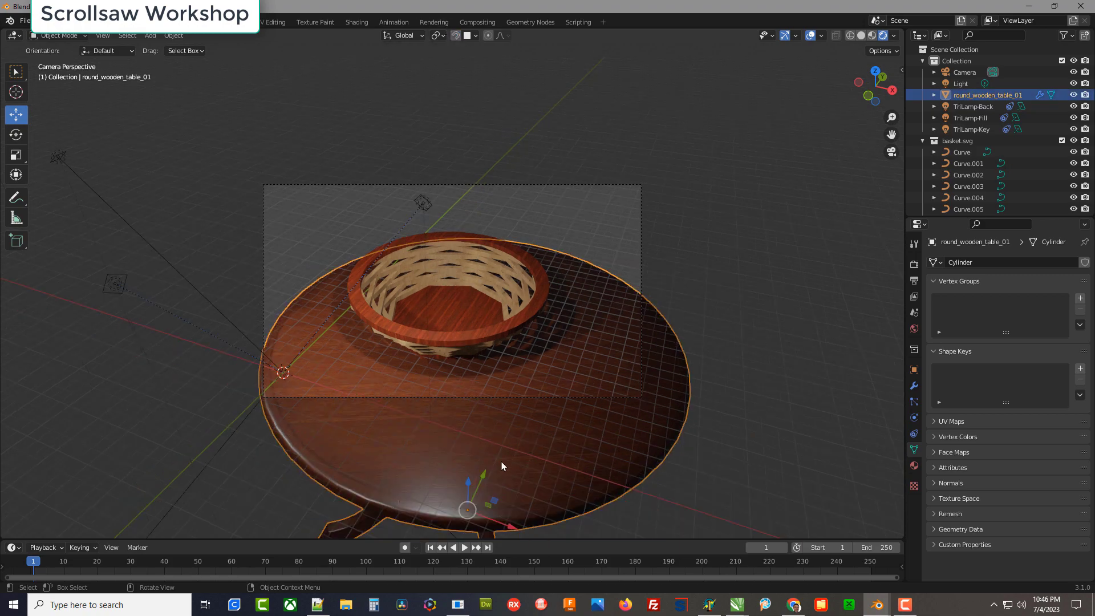
{"action": "left_click_drag", "start_coordinate": [511, 529], "coordinate": [483, 521]}
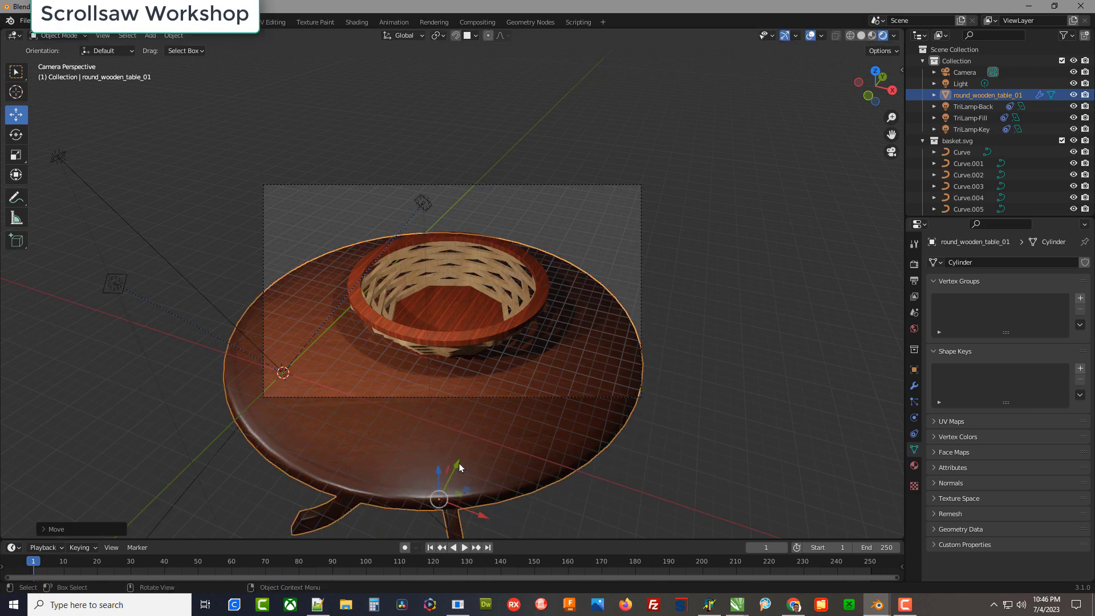
{"action": "left_click_drag", "start_coordinate": [462, 459], "coordinate": [656, 493]}
{"action": "middle_click_drag", "start_coordinate": [655, 493], "coordinate": [637, 480]}
{"action": "scroll", "coordinate": [597, 443], "scroll_direction": "down", "scroll_amount": 4}
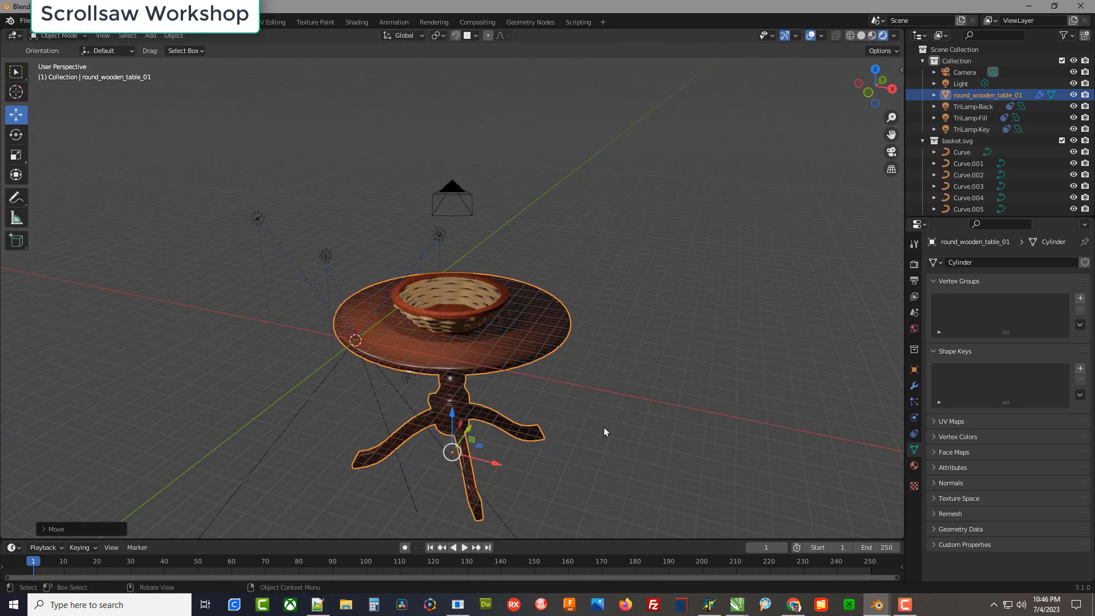
{"action": "left_click", "coordinate": [604, 427]}
{"action": "middle_click_drag", "start_coordinate": [604, 427], "coordinate": [455, 381]}
{"action": "scroll", "coordinate": [450, 411], "scroll_direction": "up", "scroll_amount": 4}
{"action": "middle_click_drag", "start_coordinate": [448, 444], "coordinate": [388, 439]}
{"action": "scroll", "coordinate": [450, 468], "scroll_direction": "down", "scroll_amount": 3}
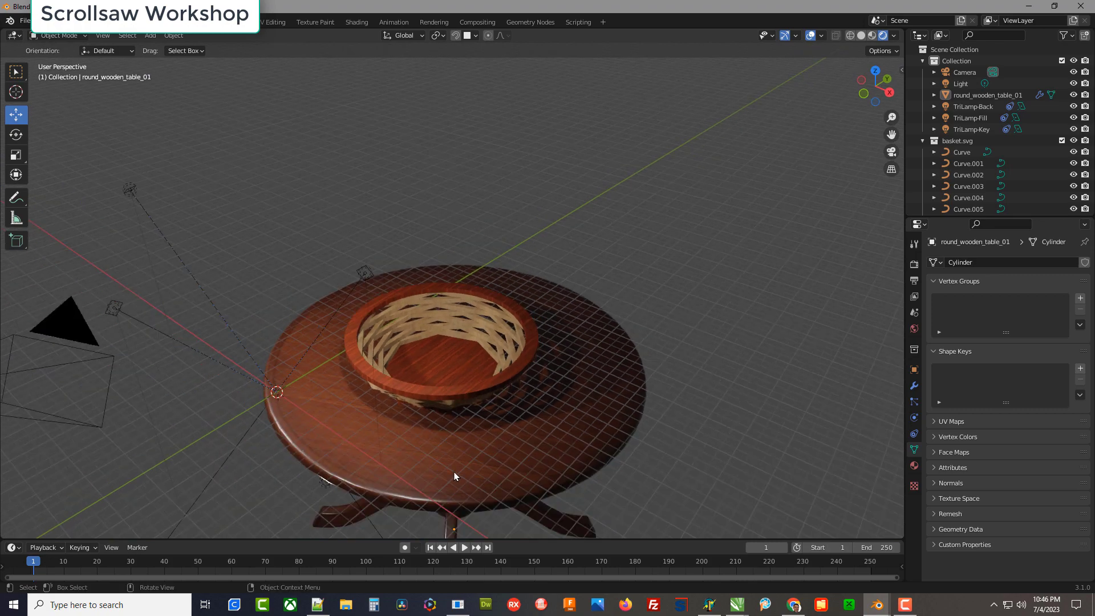
{"action": "middle_click_drag", "start_coordinate": [454, 482], "coordinate": [490, 383]}
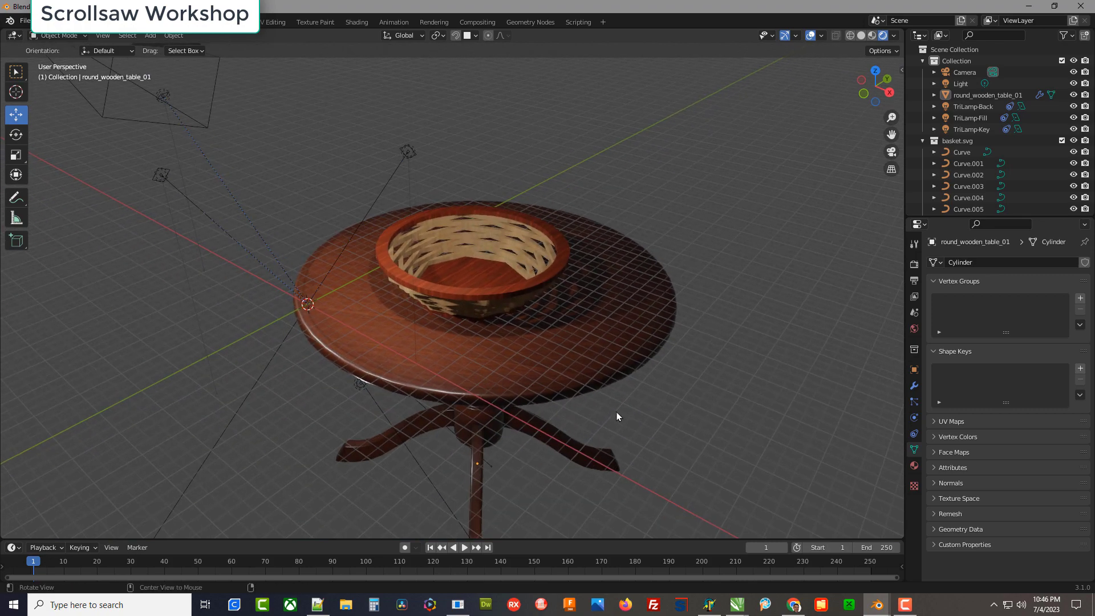
{"action": "mouse_move", "coordinate": [623, 412]}
{"action": "middle_mouse_down"}
{"action": "mouse_move", "coordinate": [618, 399]}
{"action": "mouse_move", "coordinate": [629, 416]}
{"action": "mouse_move", "coordinate": [652, 417]}
{"action": "mouse_move", "coordinate": [624, 409]}
{"action": "middle_mouse_up"}
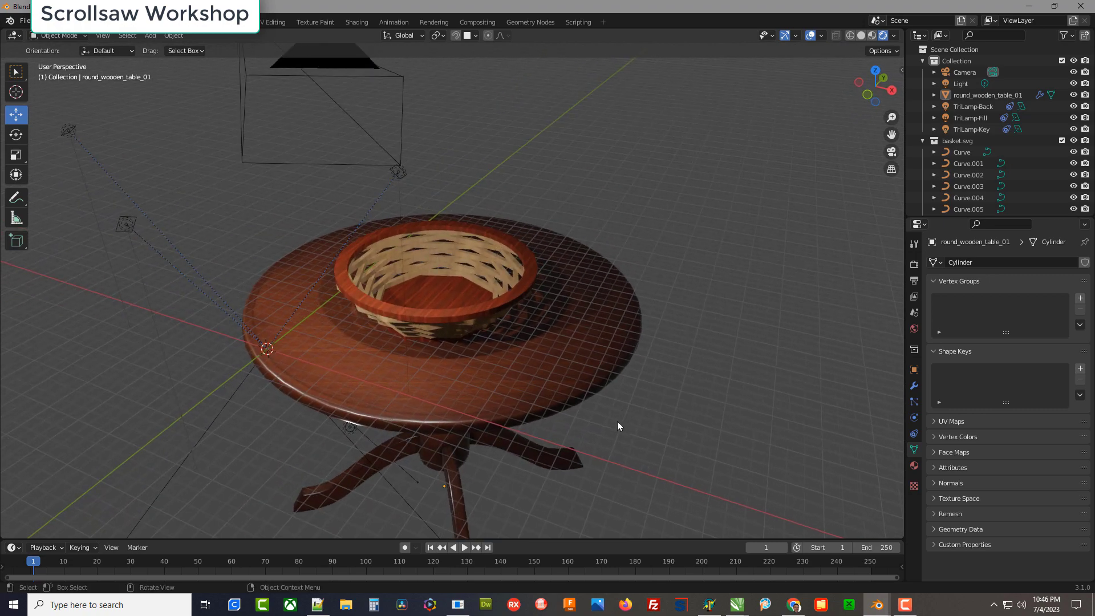